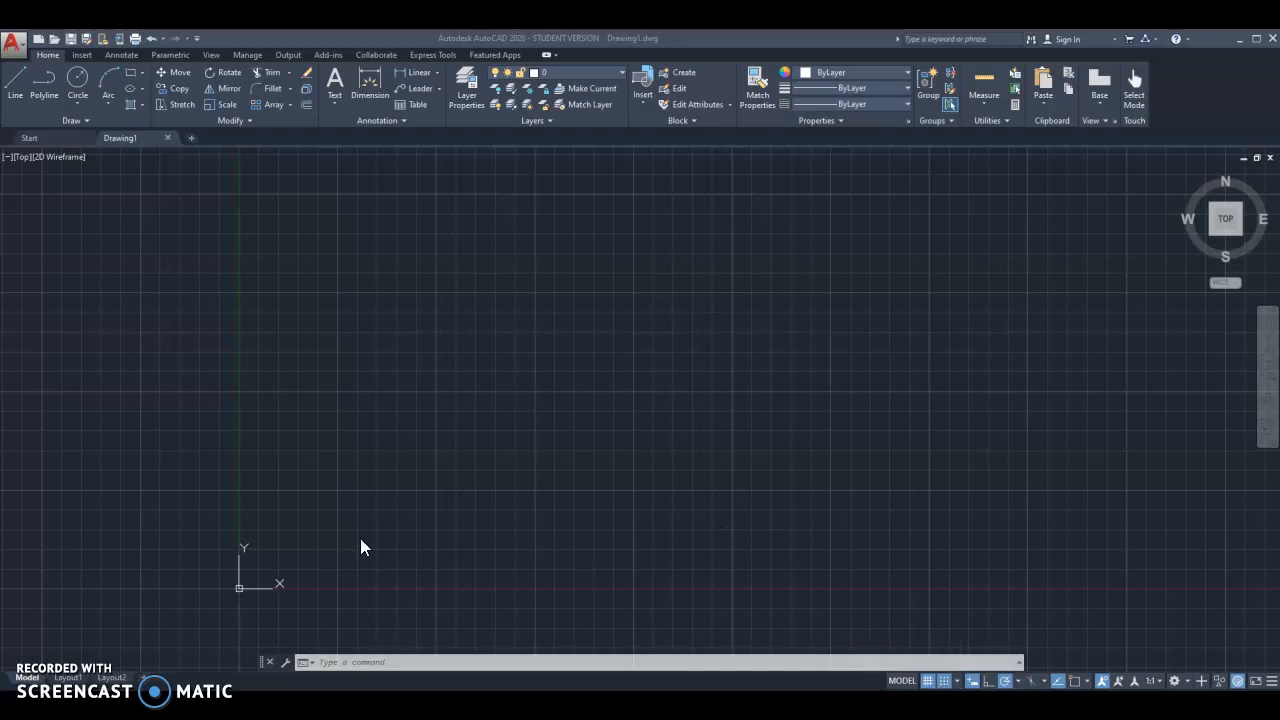
- Review the snap and grid spacing in the Drafting Settings without changing anything
{"action": "scroll", "coordinate": [265, 559], "scroll_direction": "up", "scroll_amount": 5}
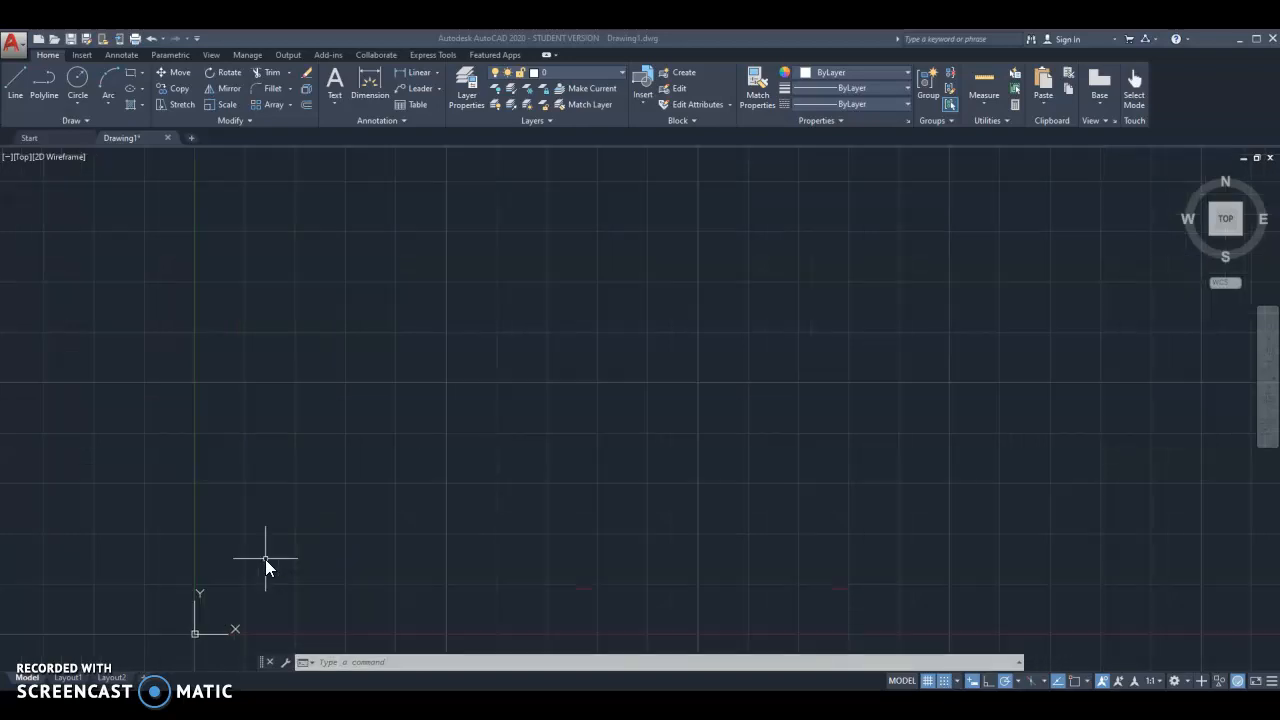
{"action": "middle_click_drag", "start_coordinate": [286, 543], "coordinate": [346, 337]}
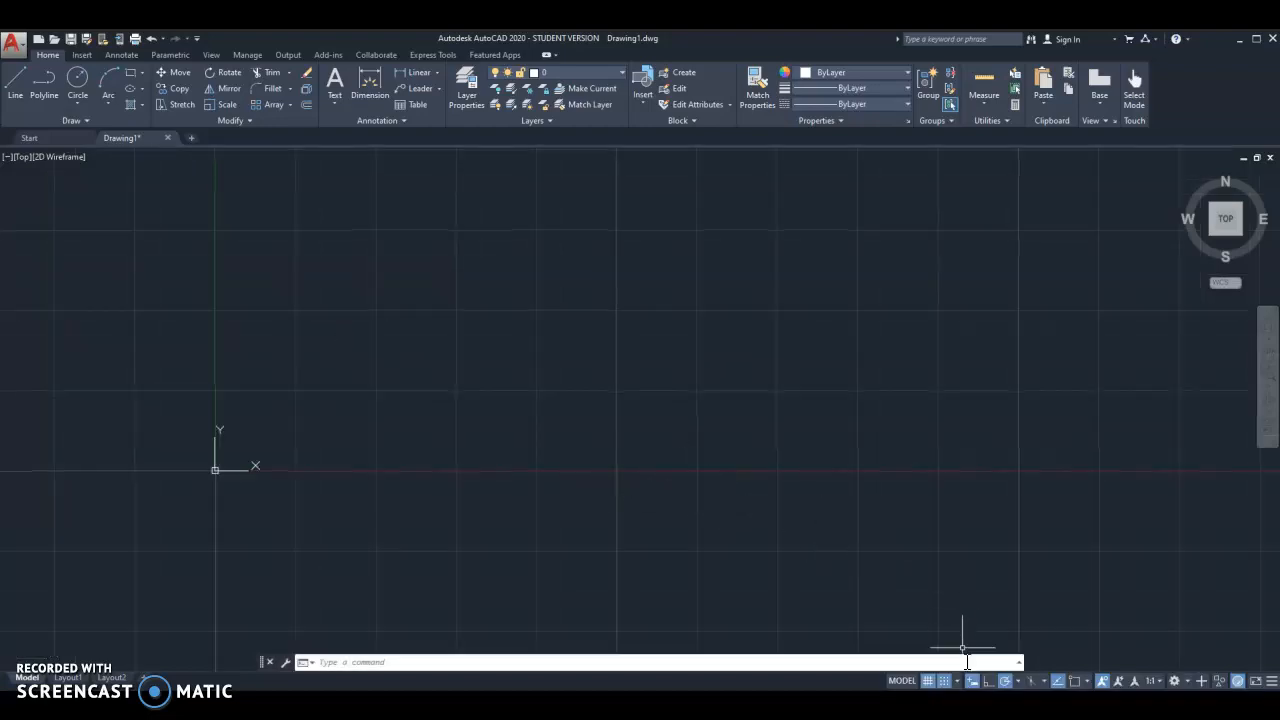
{"action": "left_click", "coordinate": [958, 682]}
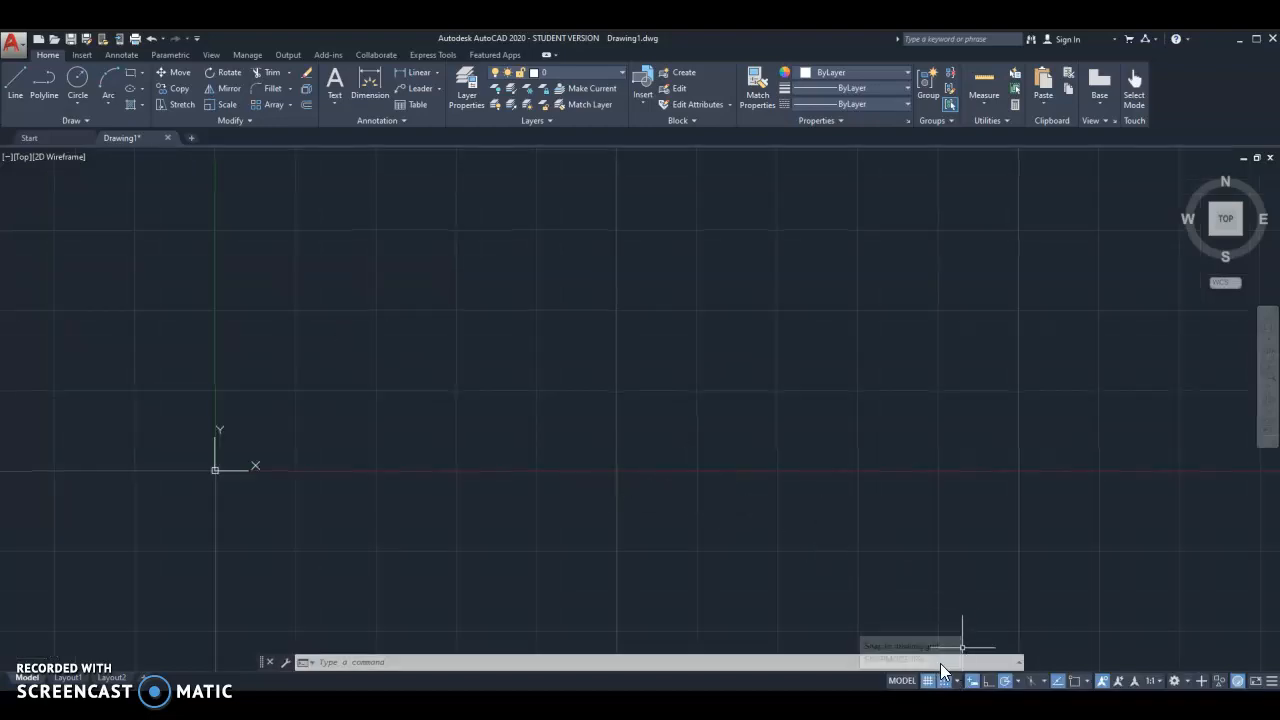
{"action": "left_click", "coordinate": [905, 663]}
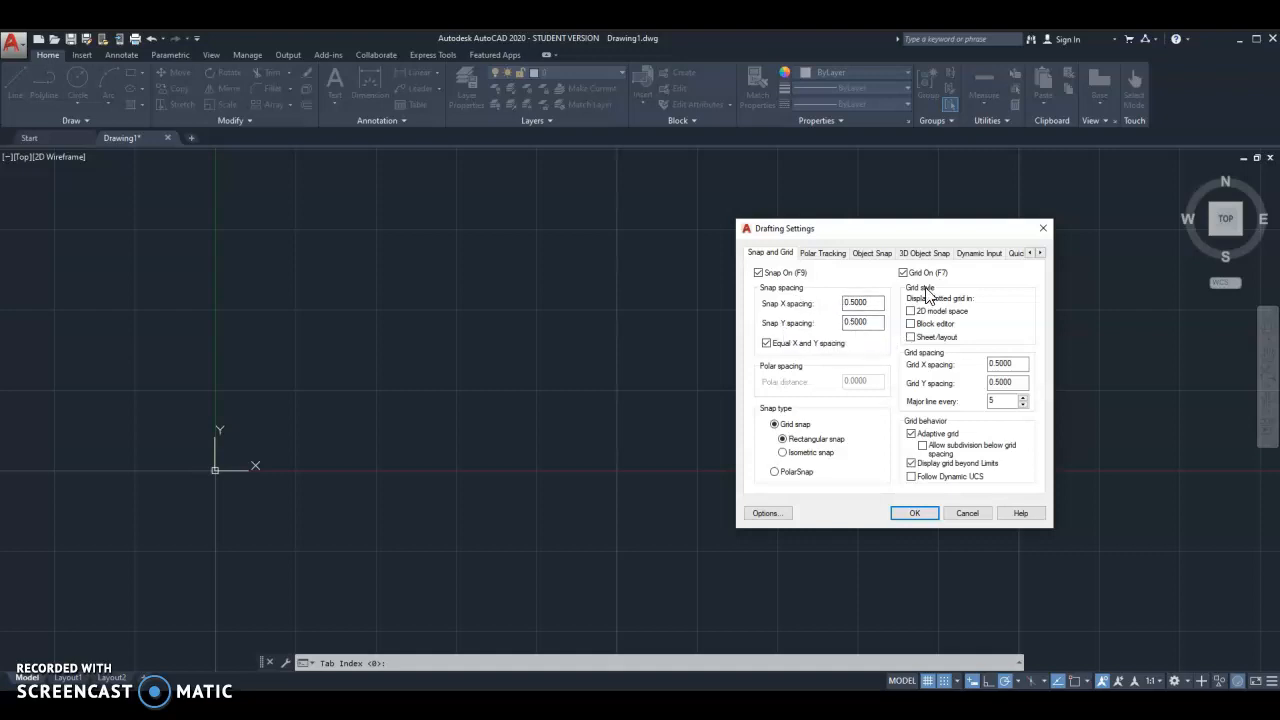
{"action": "left_click", "coordinate": [1045, 229]}
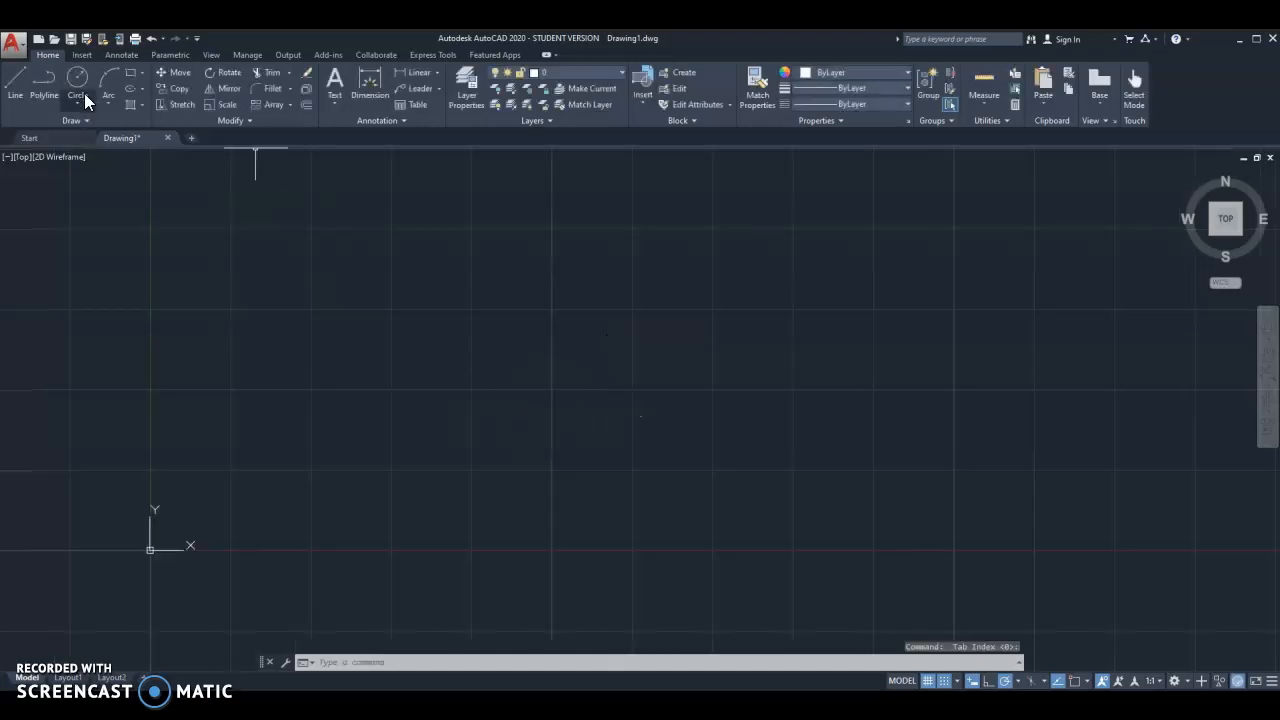
{"action": "left_click", "coordinate": [18, 86]}
{"action": "scroll", "coordinate": [412, 385], "scroll_direction": "down", "scroll_amount": 2}
{"action": "scroll", "coordinate": [400, 410], "scroll_direction": "up", "scroll_amount": 1}
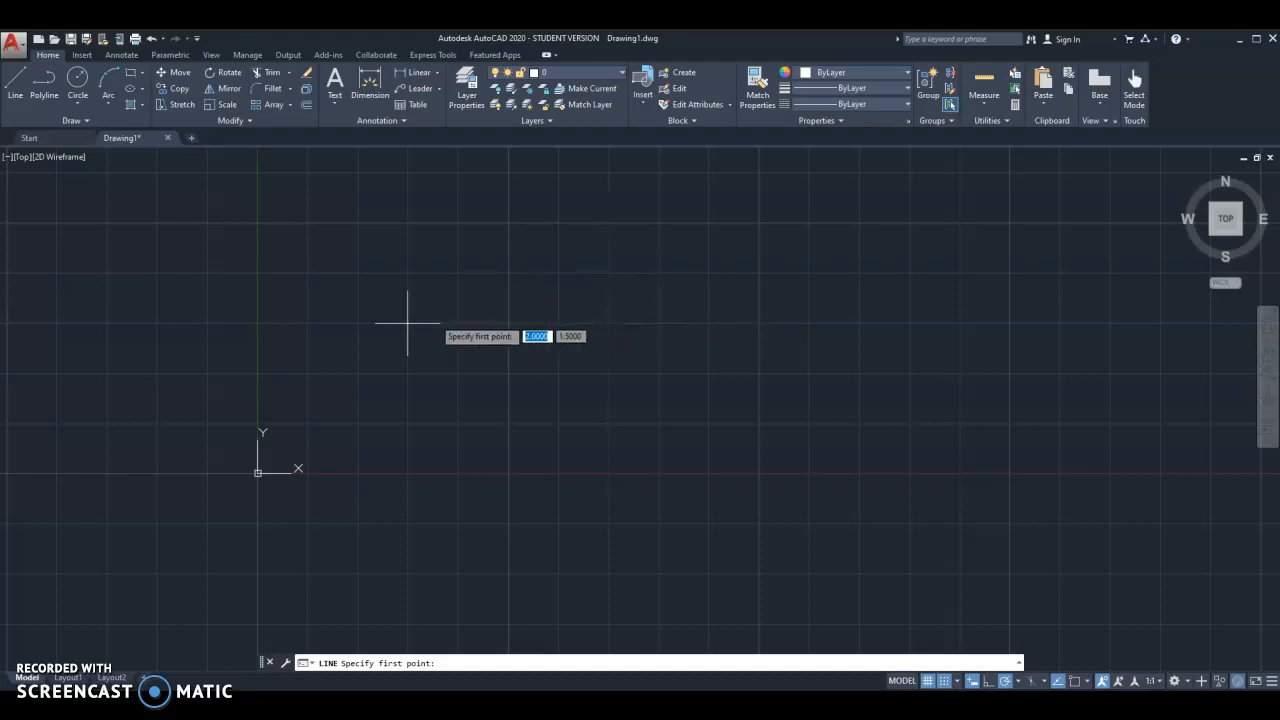
{"action": "scroll", "coordinate": [410, 276], "scroll_direction": "up", "scroll_amount": 2}
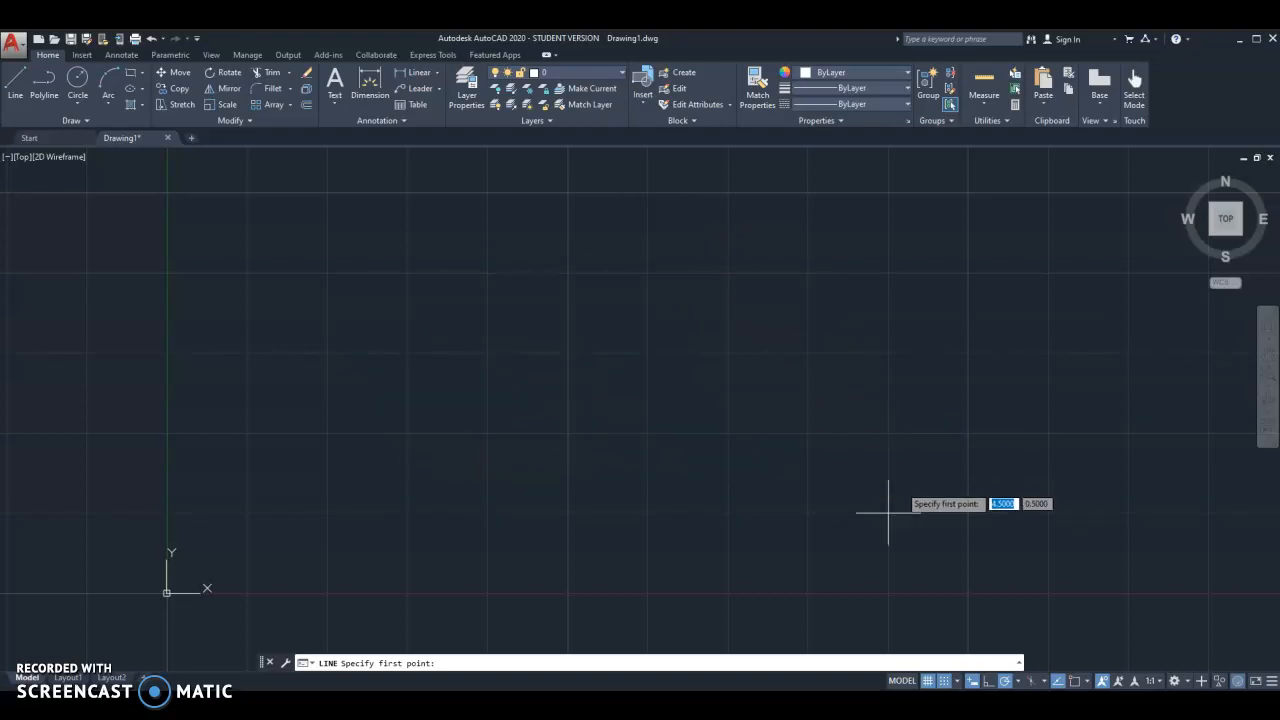
{"action": "key", "text": "Escape"}
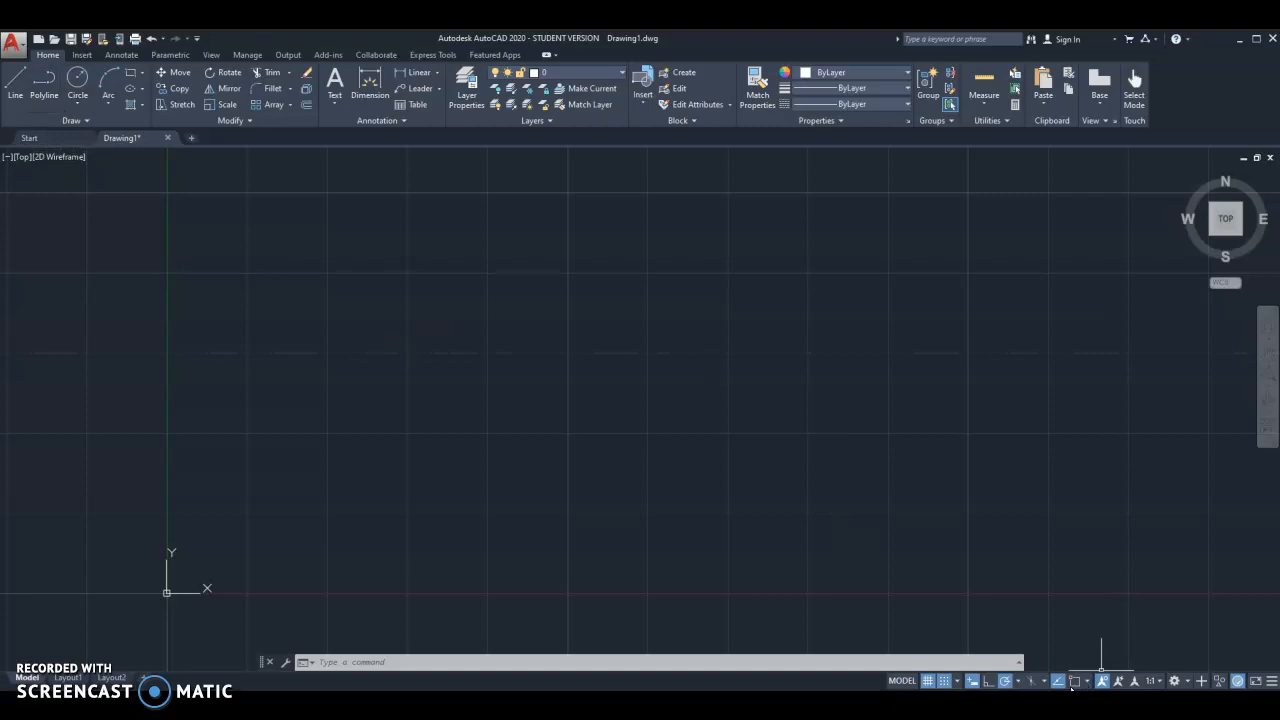
- Draw a horizontal line about 4 units long on the grid, above and right of the origin
{"action": "scroll", "coordinate": [500, 335], "scroll_direction": "down", "scroll_amount": 3}
{"action": "middle_click_drag", "start_coordinate": [588, 349], "coordinate": [429, 430]}
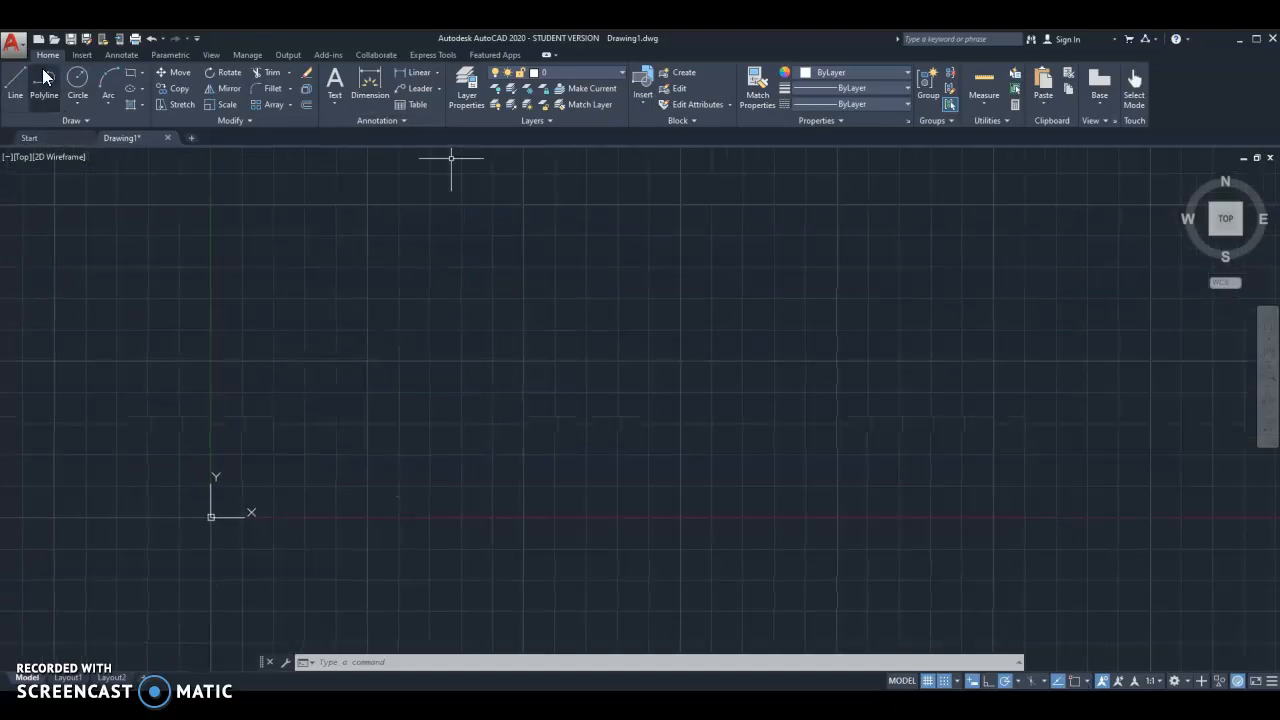
{"action": "left_click", "coordinate": [17, 85]}
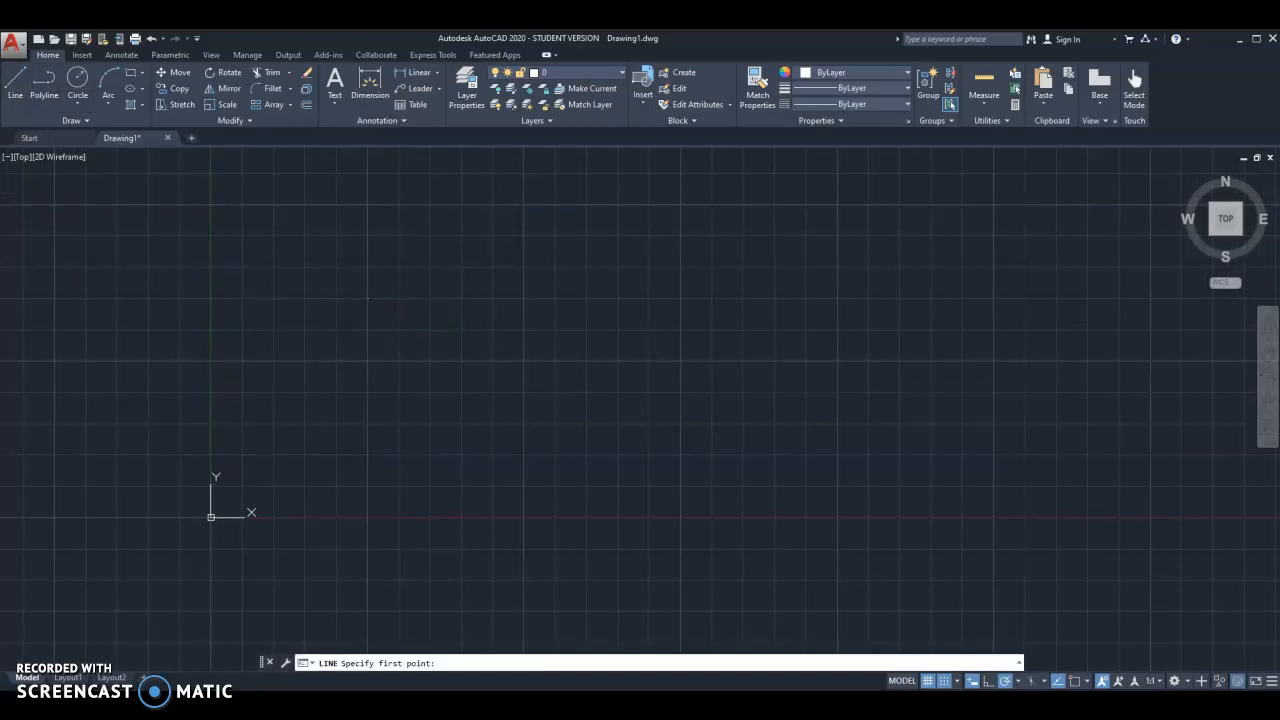
{"action": "left_click", "coordinate": [273, 298]}
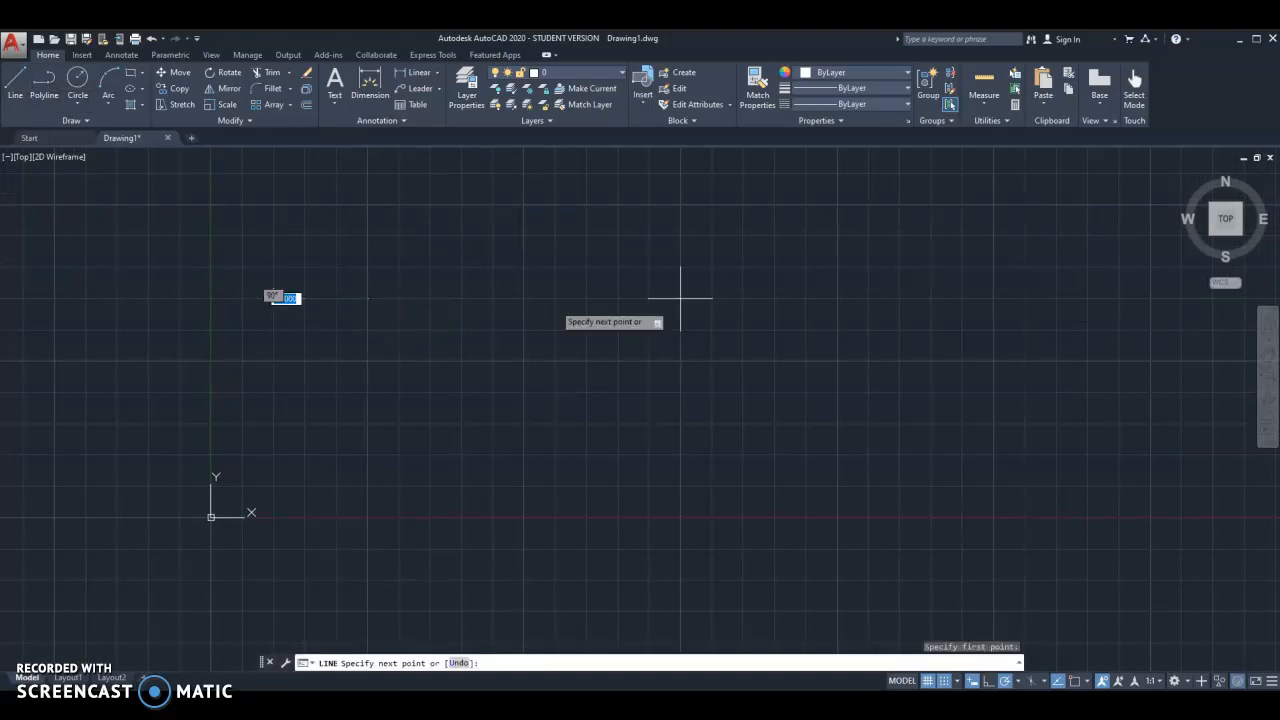
{"action": "left_click", "coordinate": [523, 298]}
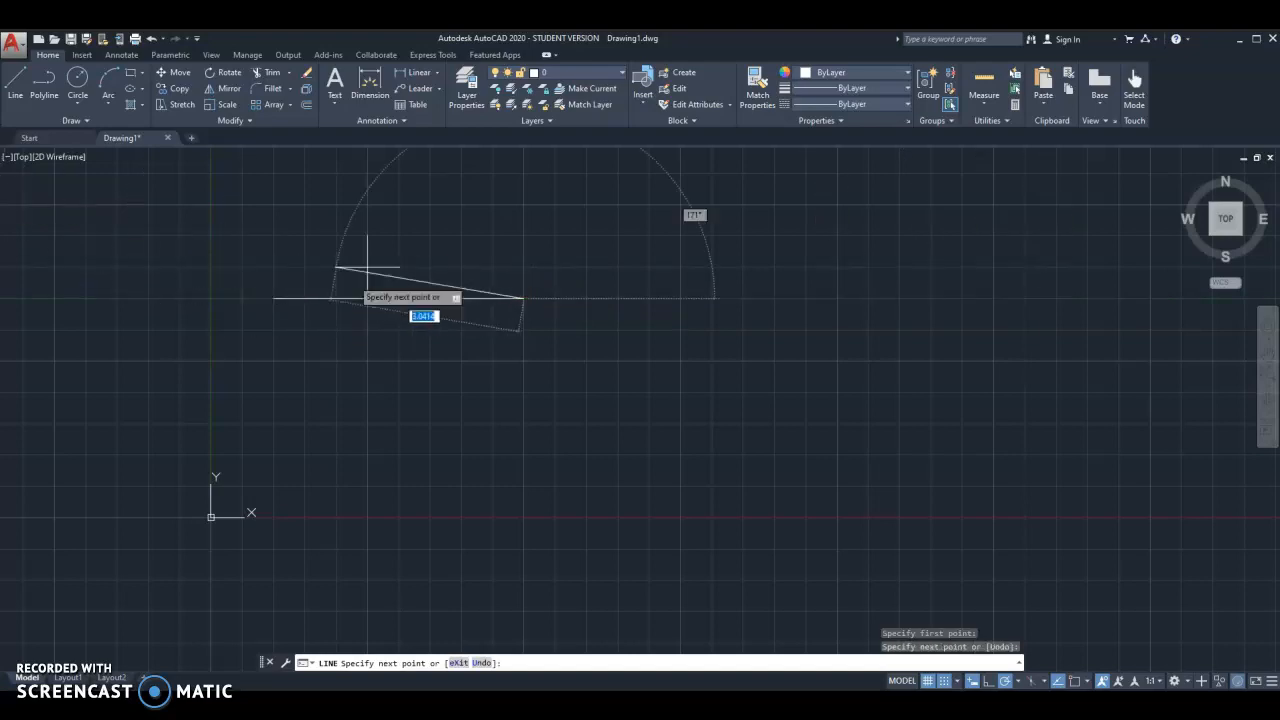
{"action": "key", "text": "Escape"}
- Draw a circle with a radius of about 1 unit below the horizontal line
{"action": "left_click", "coordinate": [73, 86]}
{"action": "left_click", "coordinate": [398, 423]}
{"action": "left_click", "coordinate": [437, 374]}
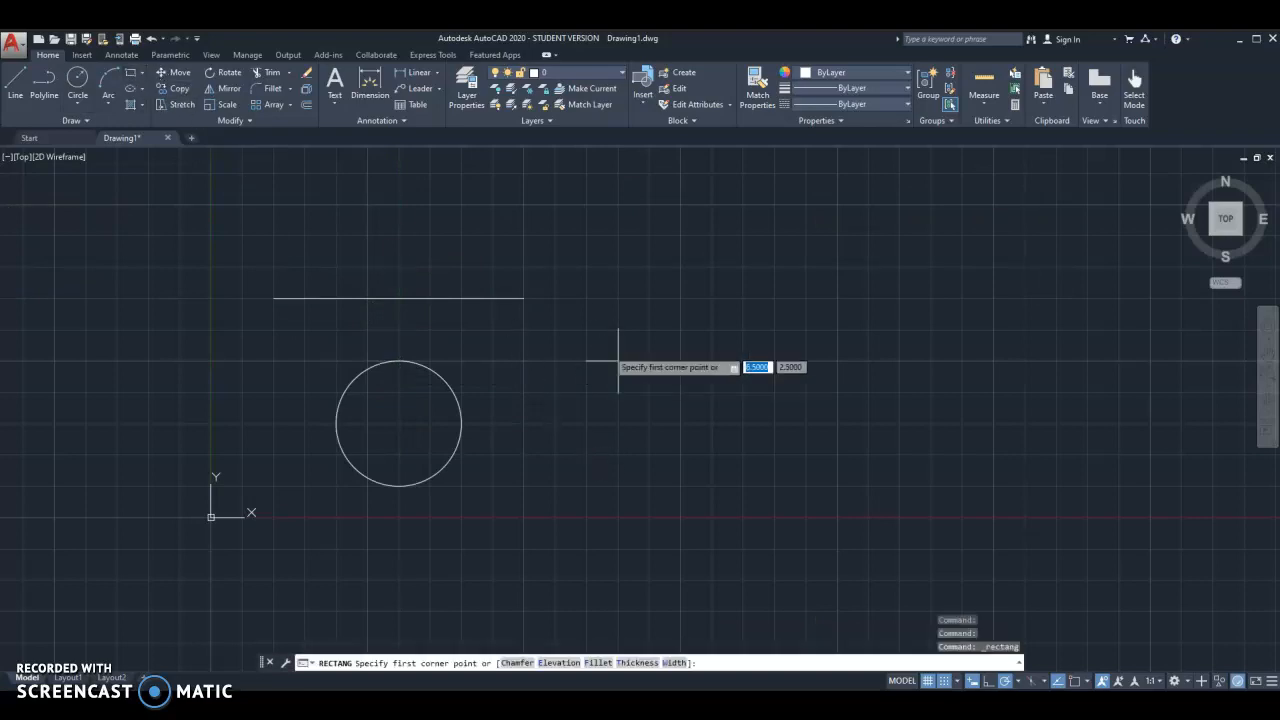
- Draw a rectangle about 2.5 by 2 units beside the circle, level with it
{"action": "left_click", "coordinate": [523, 361]}
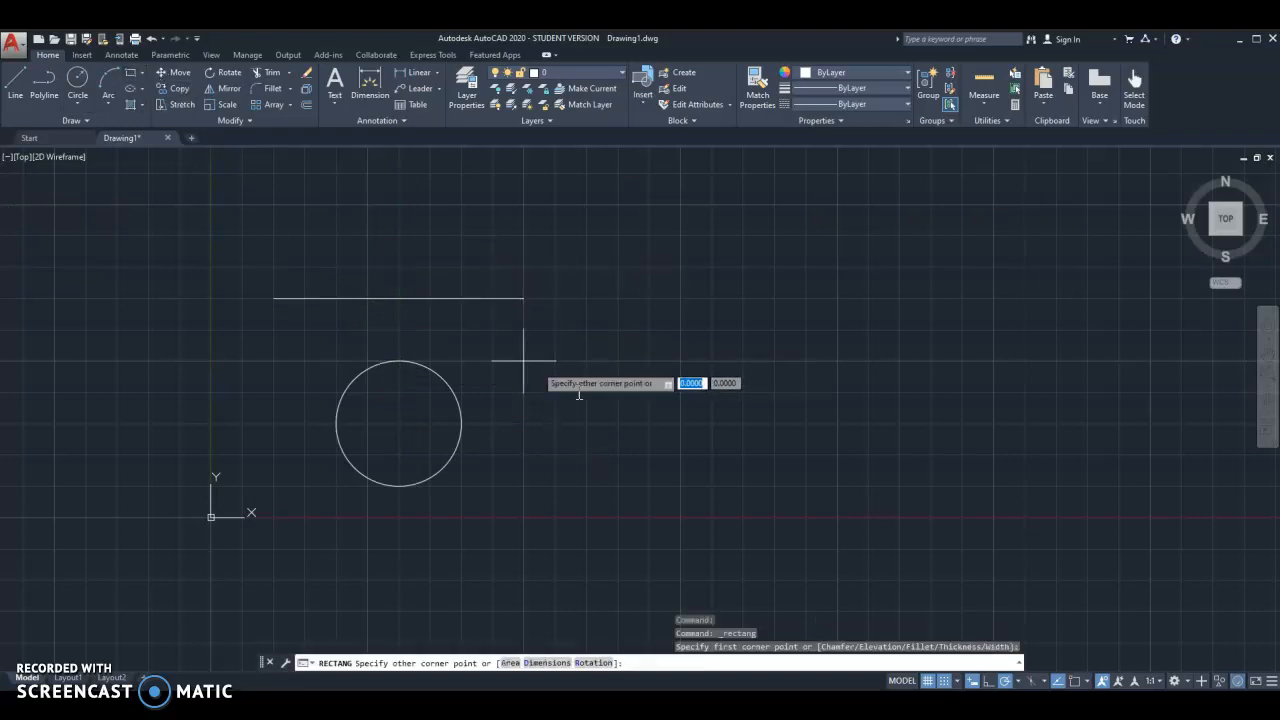
{"action": "left_click", "coordinate": [680, 486]}
{"action": "key", "text": "Escape"}
{"action": "key", "text": "Escape"}
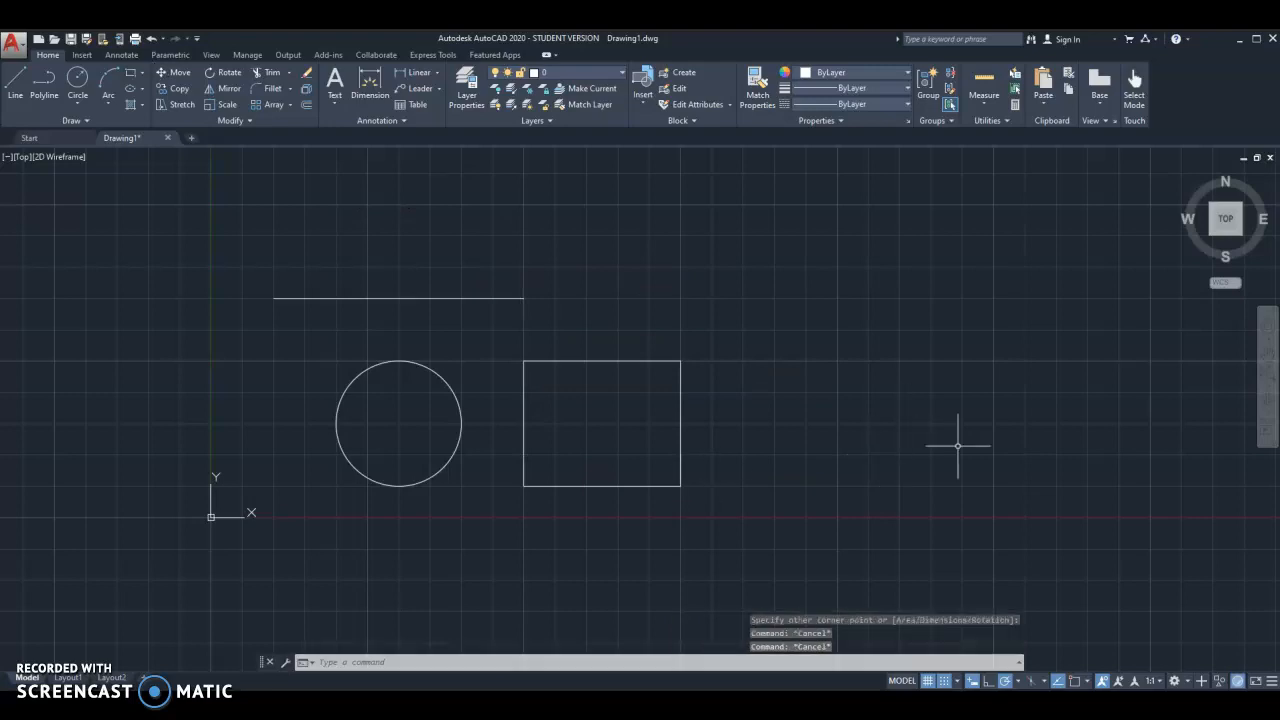
- Switch from grid snap to object snap, and set its modes with Tangent on and Insertion and Nearest off
{"action": "left_click", "coordinate": [944, 682]}
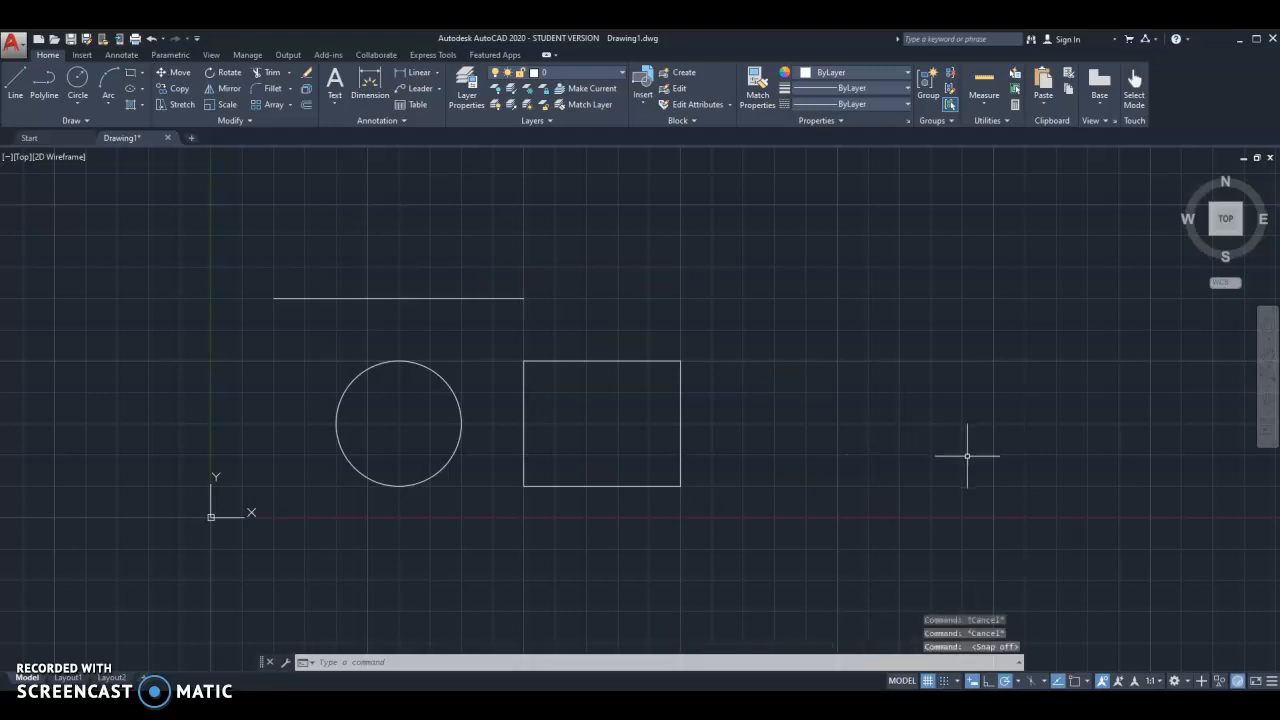
{"action": "left_click", "coordinate": [1075, 681]}
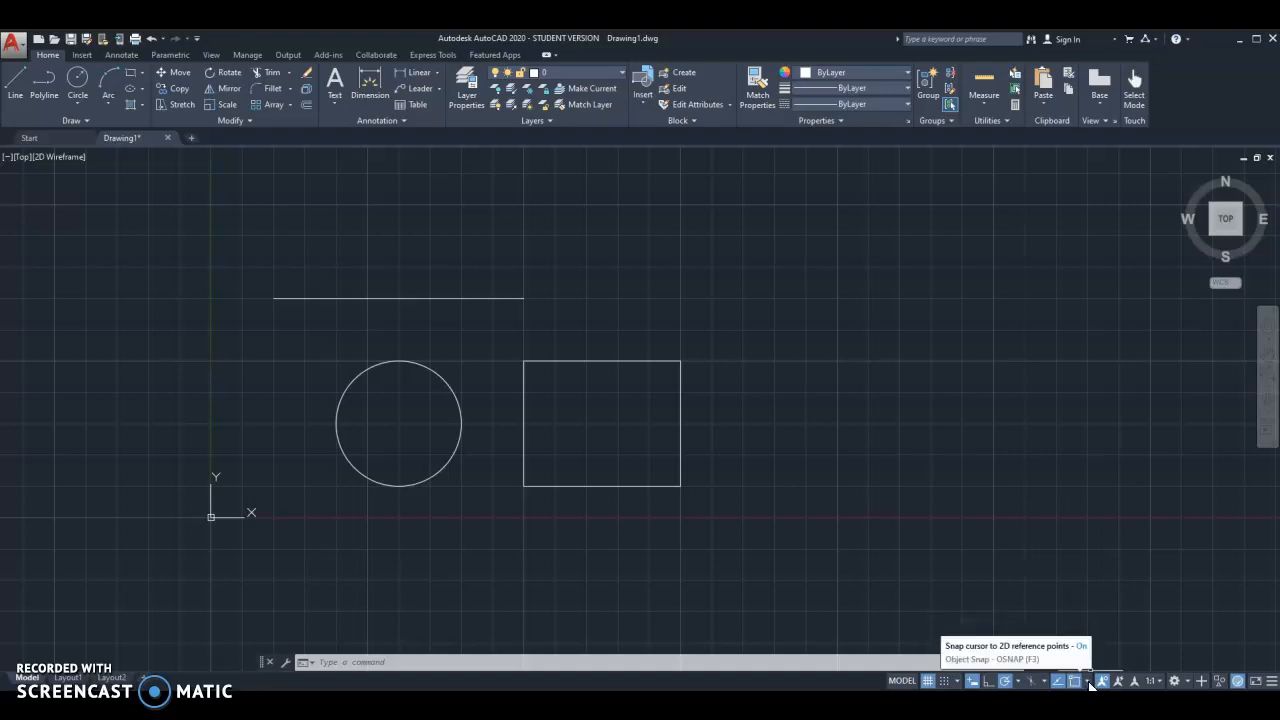
{"action": "left_click", "coordinate": [1088, 681]}
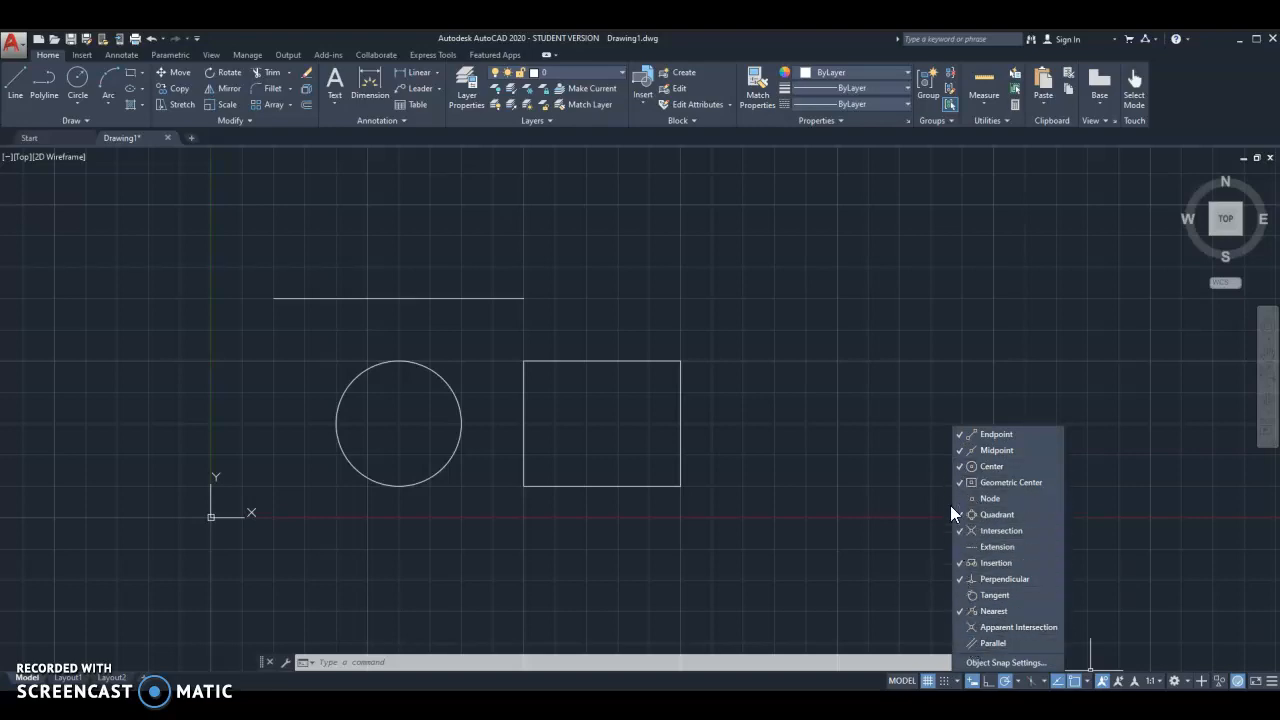
{"action": "left_click", "coordinate": [1005, 512]}
{"action": "left_click", "coordinate": [936, 375]}
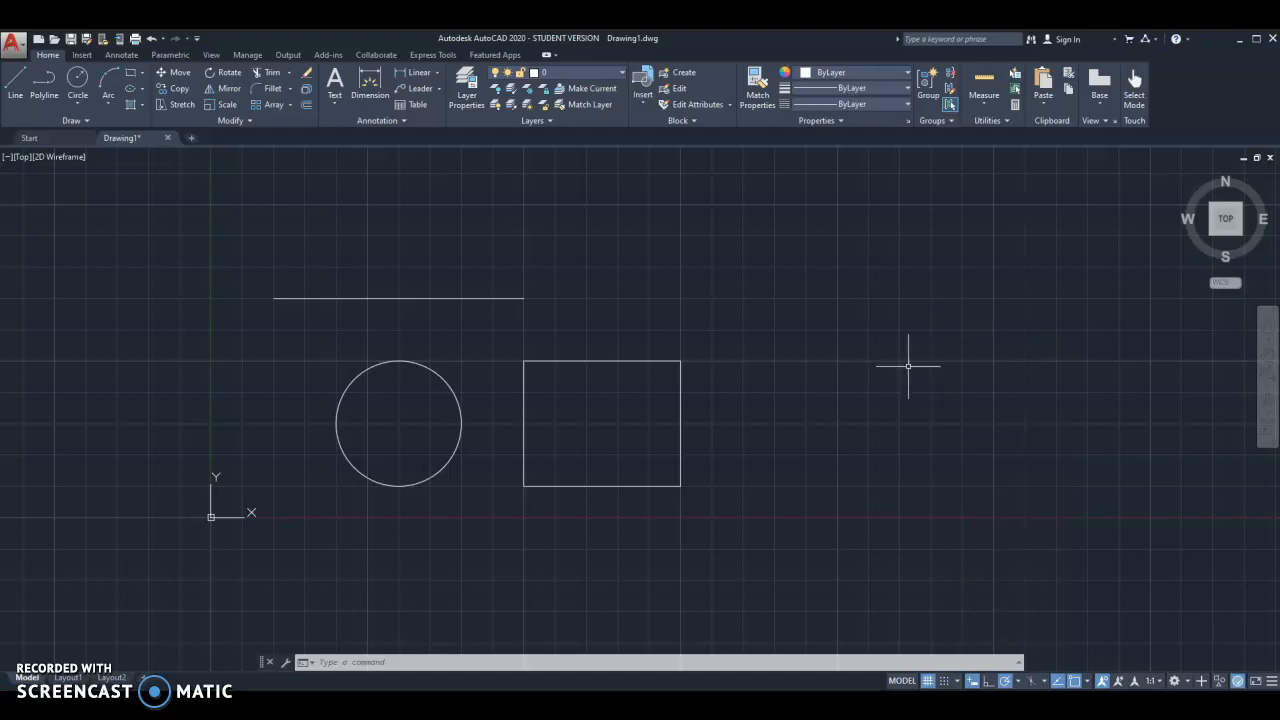
- Draw connected lines from the horizontal line's left endpoint to the circle's center, the rectangle's geometric center and its top edge's midpoint
{"action": "left_click", "coordinate": [12, 88]}
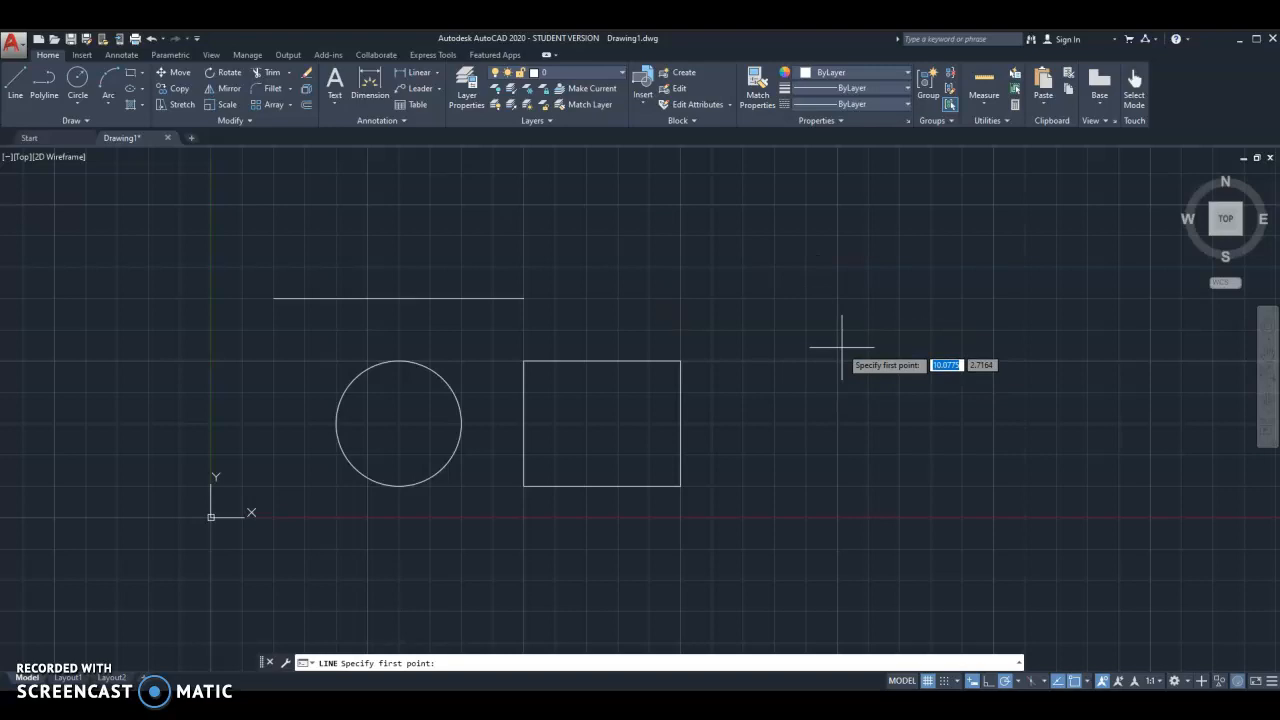
{"action": "middle_click_drag", "start_coordinate": [618, 297], "coordinate": [743, 276]}
{"action": "scroll", "coordinate": [580, 294], "scroll_direction": "up", "scroll_amount": 2}
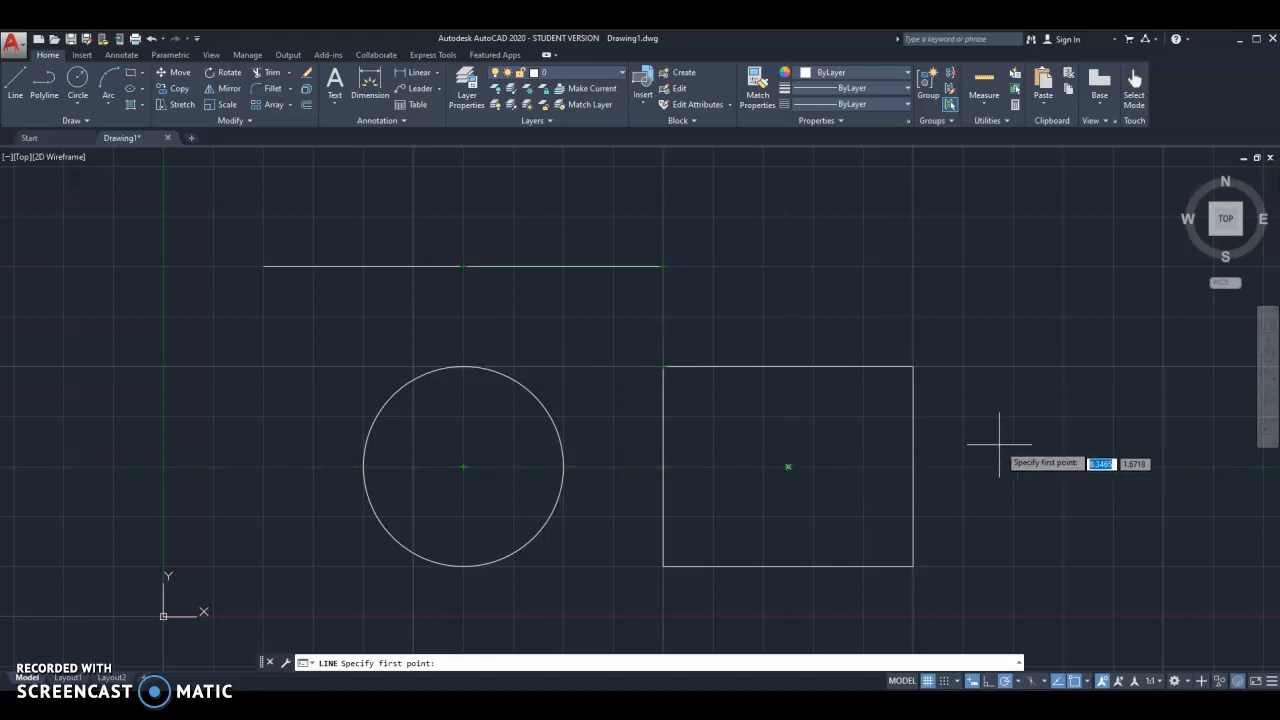
{"action": "left_click", "coordinate": [16, 90]}
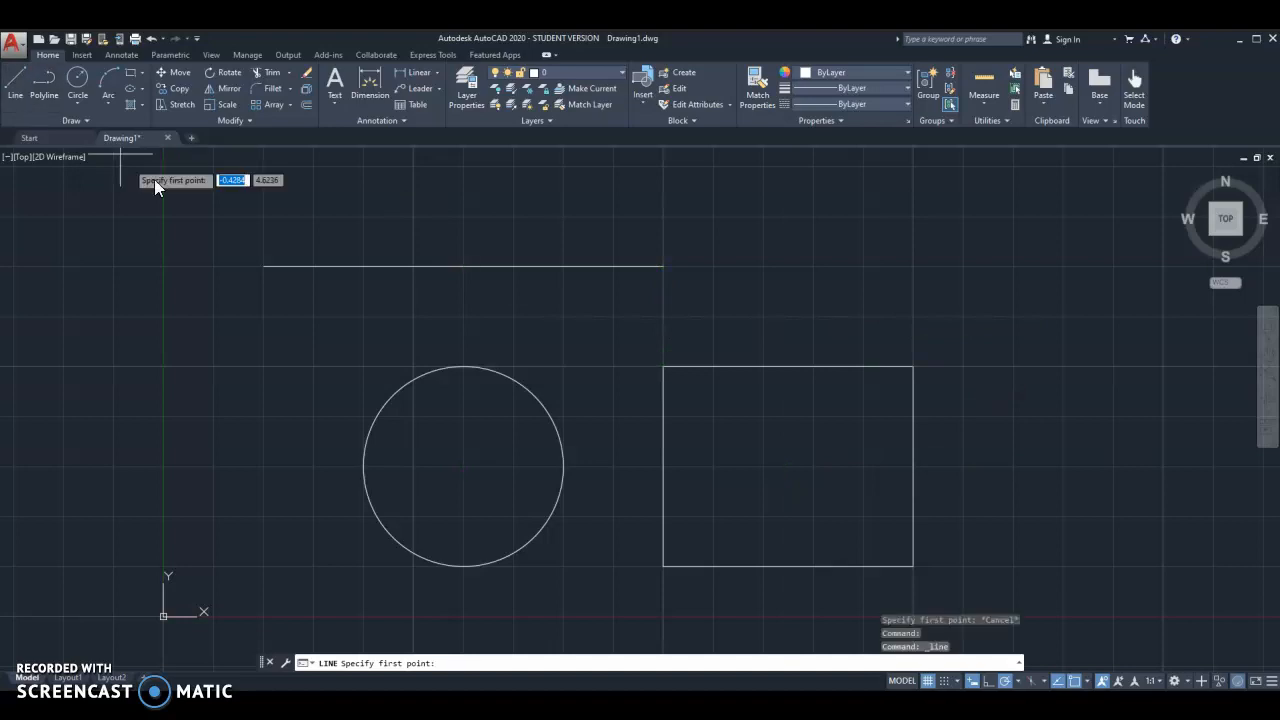
{"action": "left_click", "coordinate": [263, 266]}
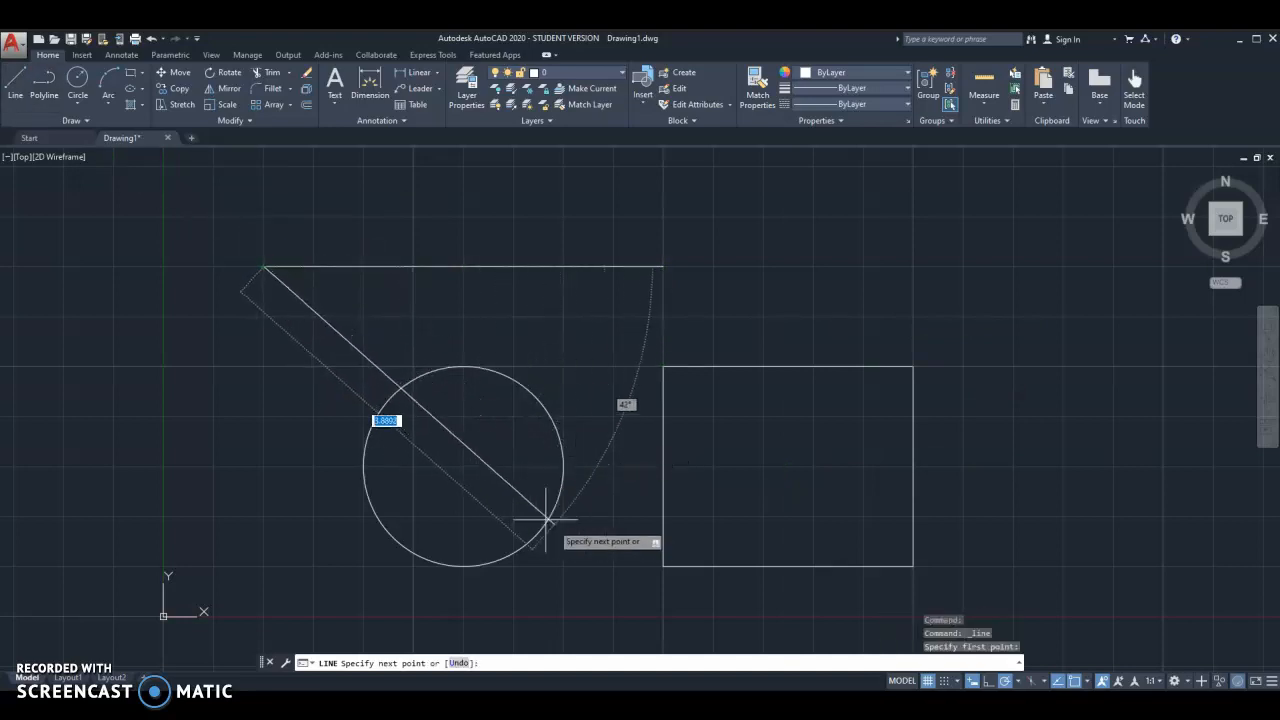
{"action": "left_click", "coordinate": [463, 466]}
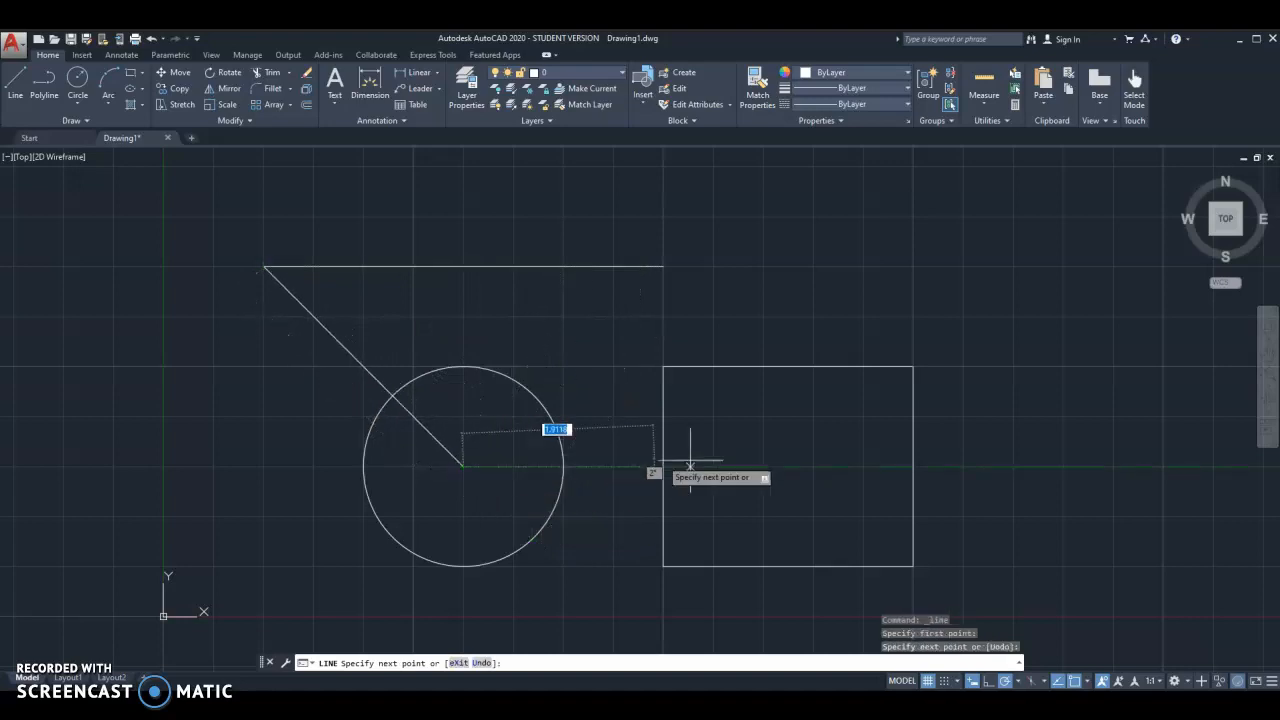
{"action": "left_click", "coordinate": [787, 467]}
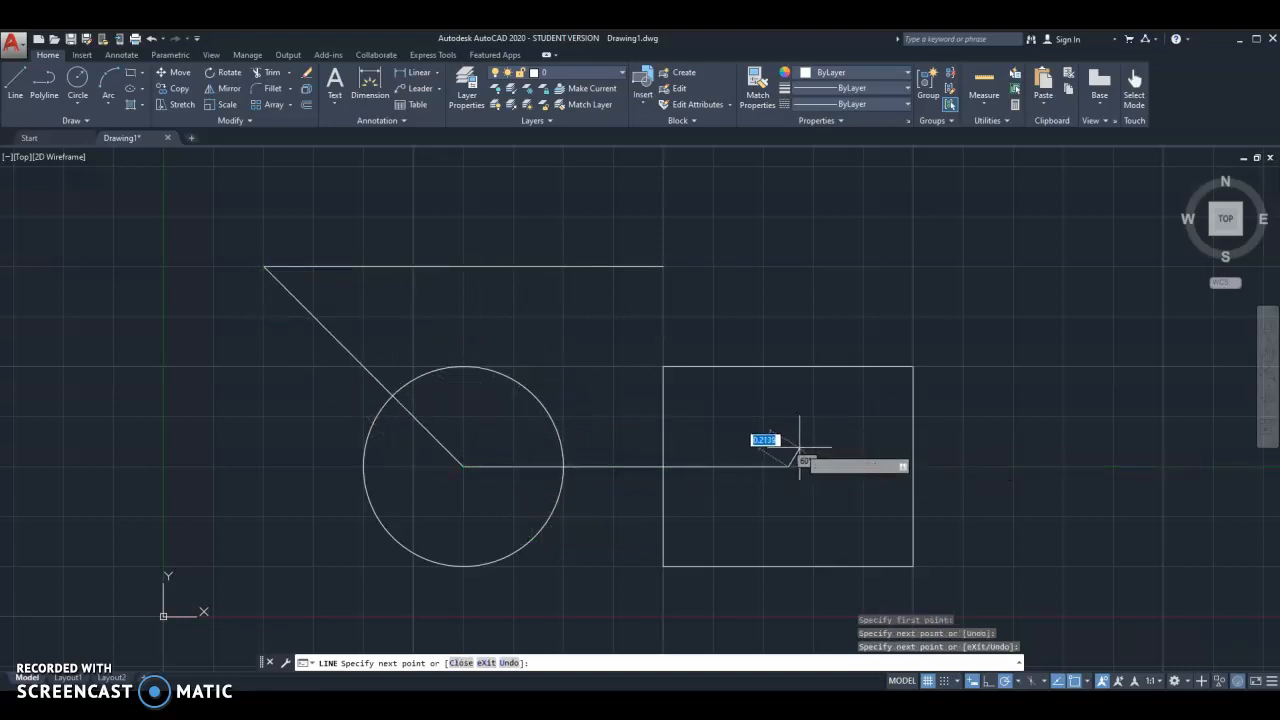
{"action": "left_click", "coordinate": [789, 368]}
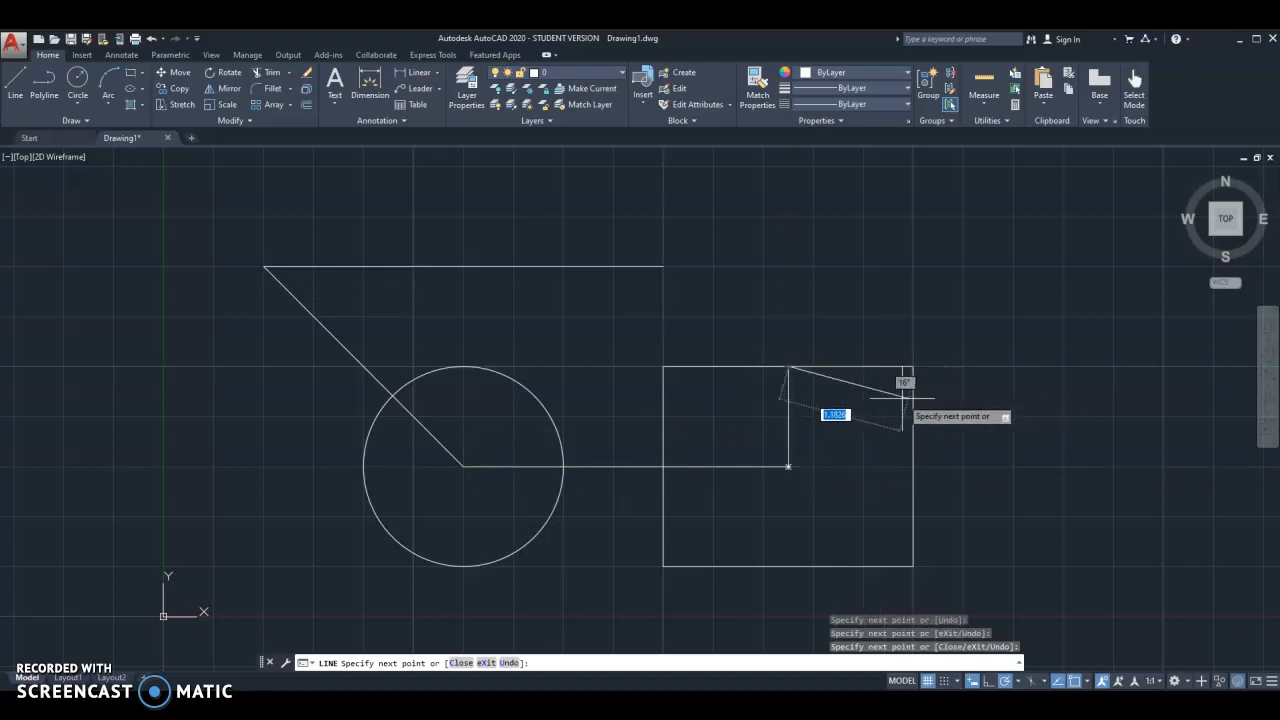
{"action": "key", "text": "Escape"}
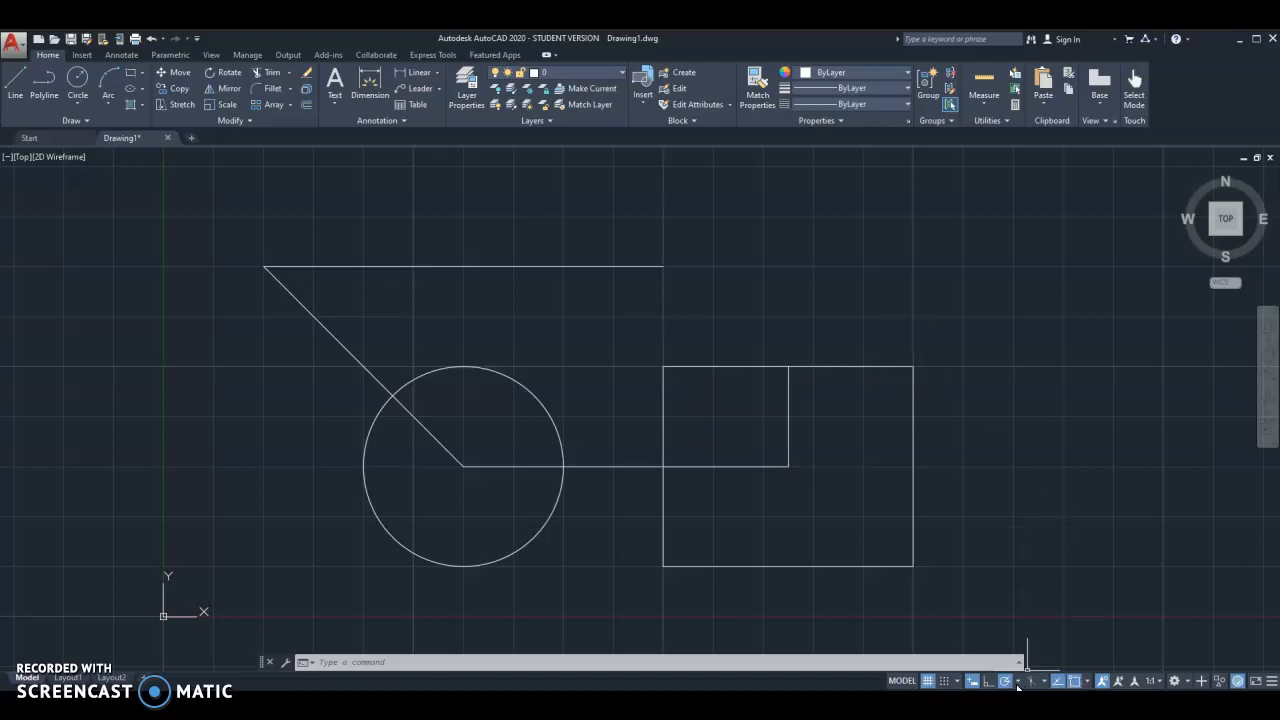
{"action": "left_click", "coordinate": [1088, 682]}
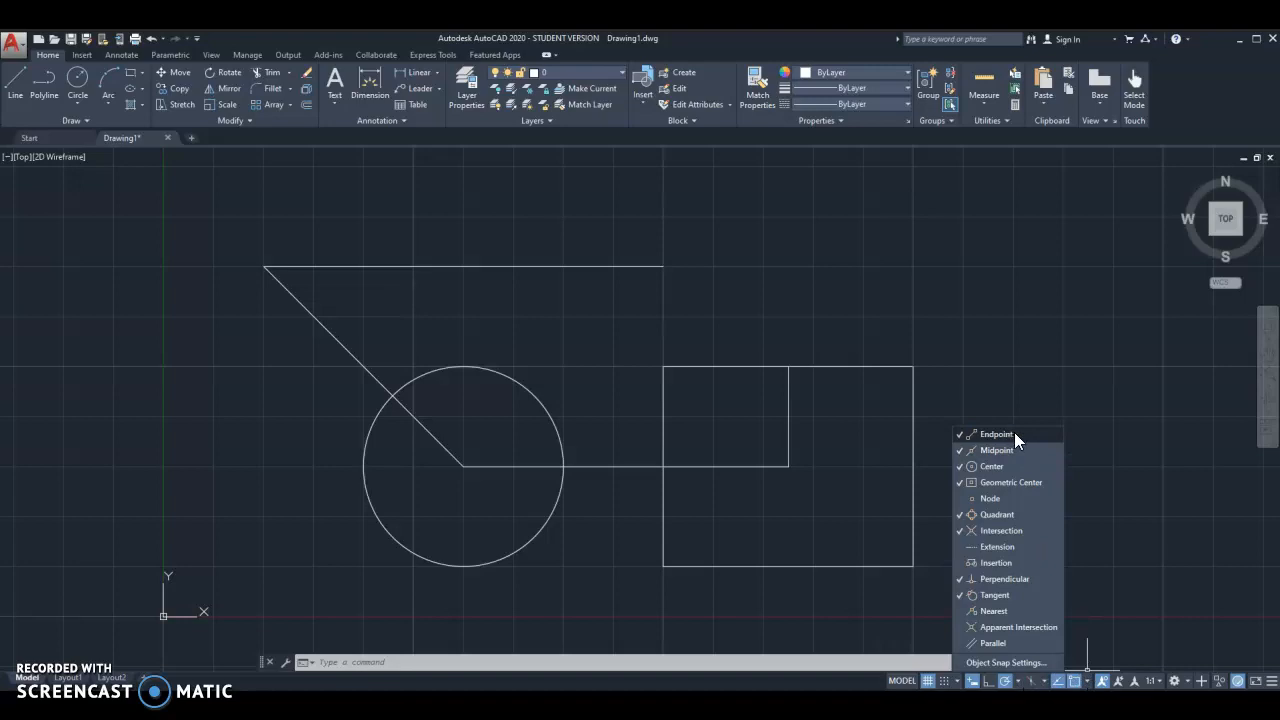
{"action": "left_click", "coordinate": [682, 262]}
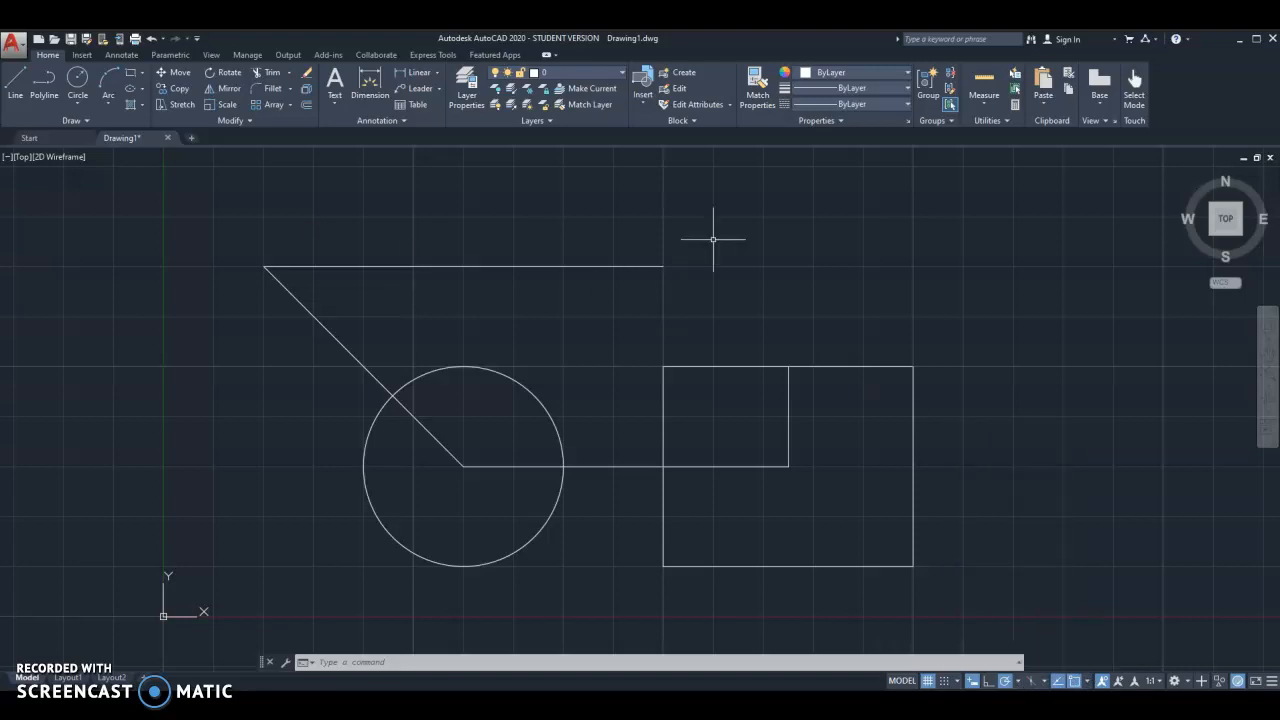
{"action": "left_click", "coordinate": [15, 85]}
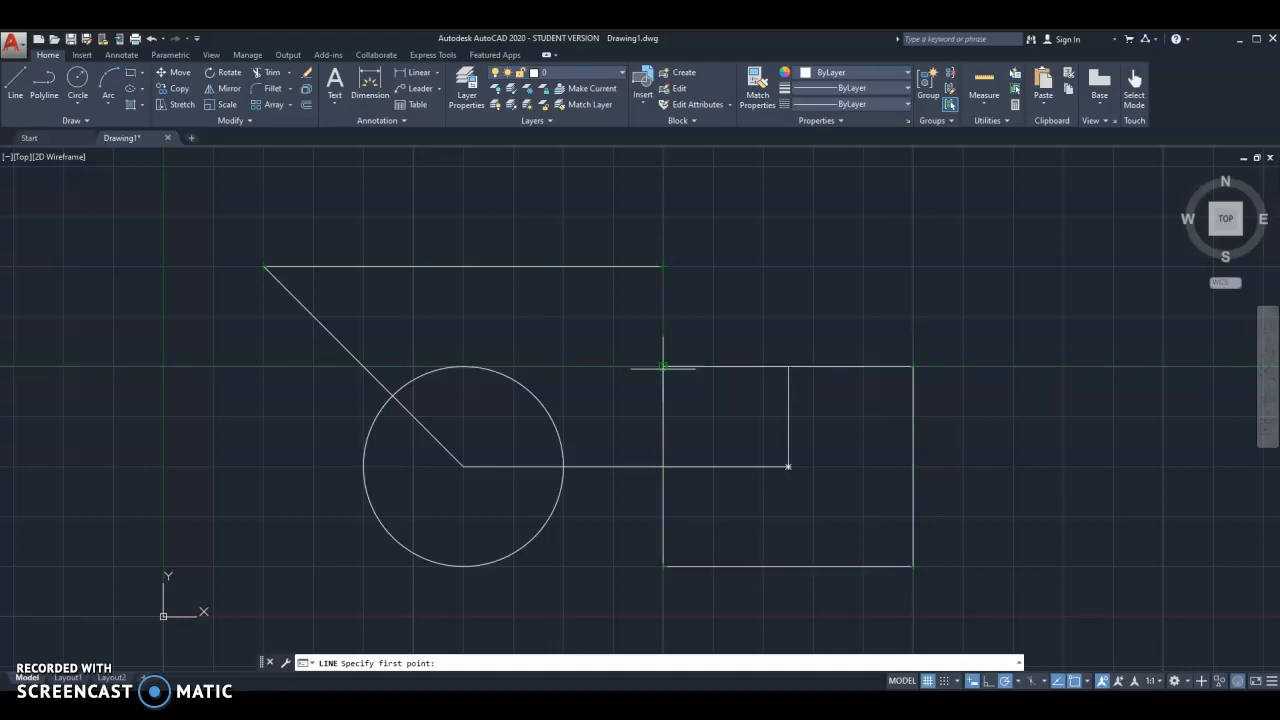
{"action": "left_click", "coordinate": [663, 267]}
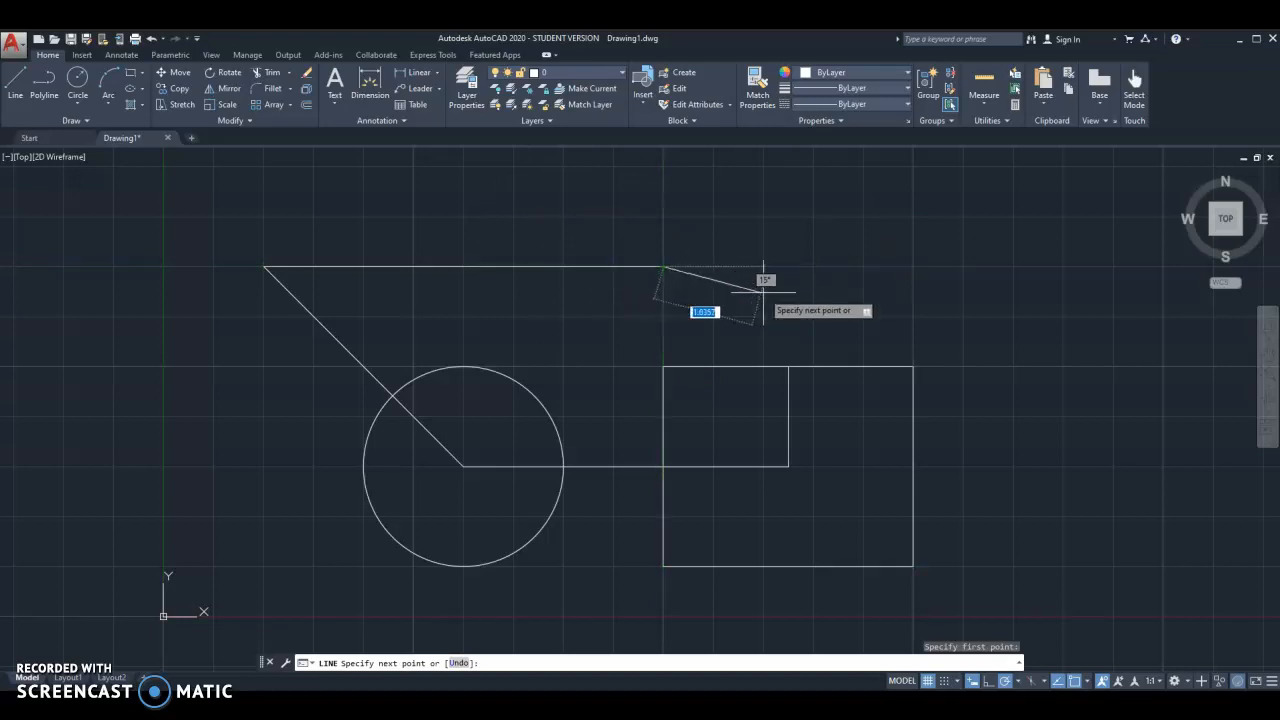
{"action": "key", "text": "Escape"}
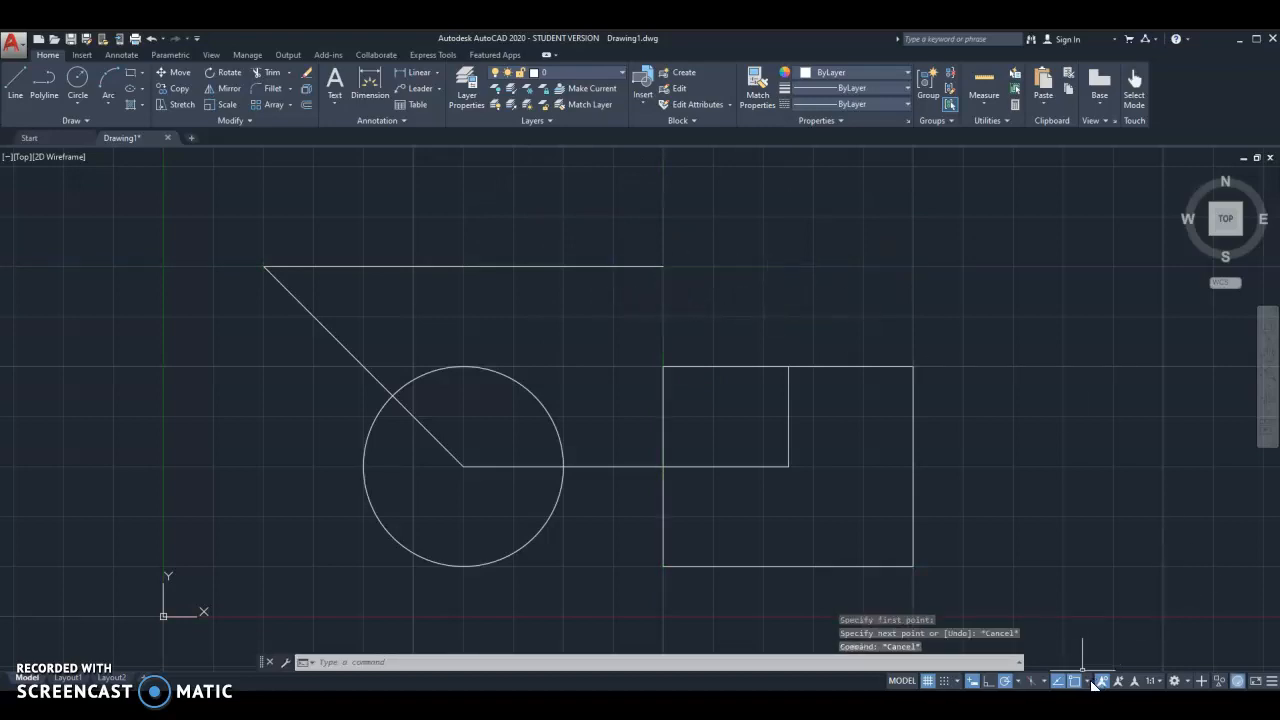
- Draw a line from the midpoint of the diagonal line to the midpoint of the horizontal line
{"action": "left_click", "coordinate": [1089, 680]}
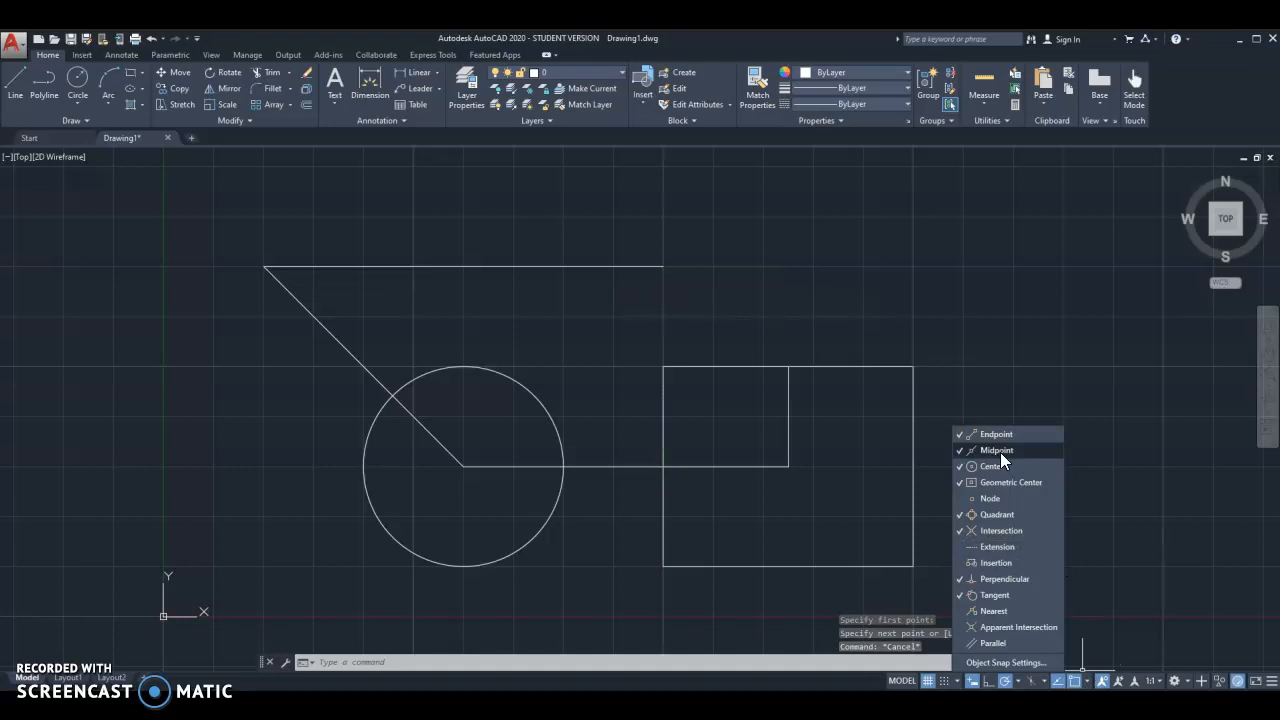
{"action": "left_click", "coordinate": [12, 90]}
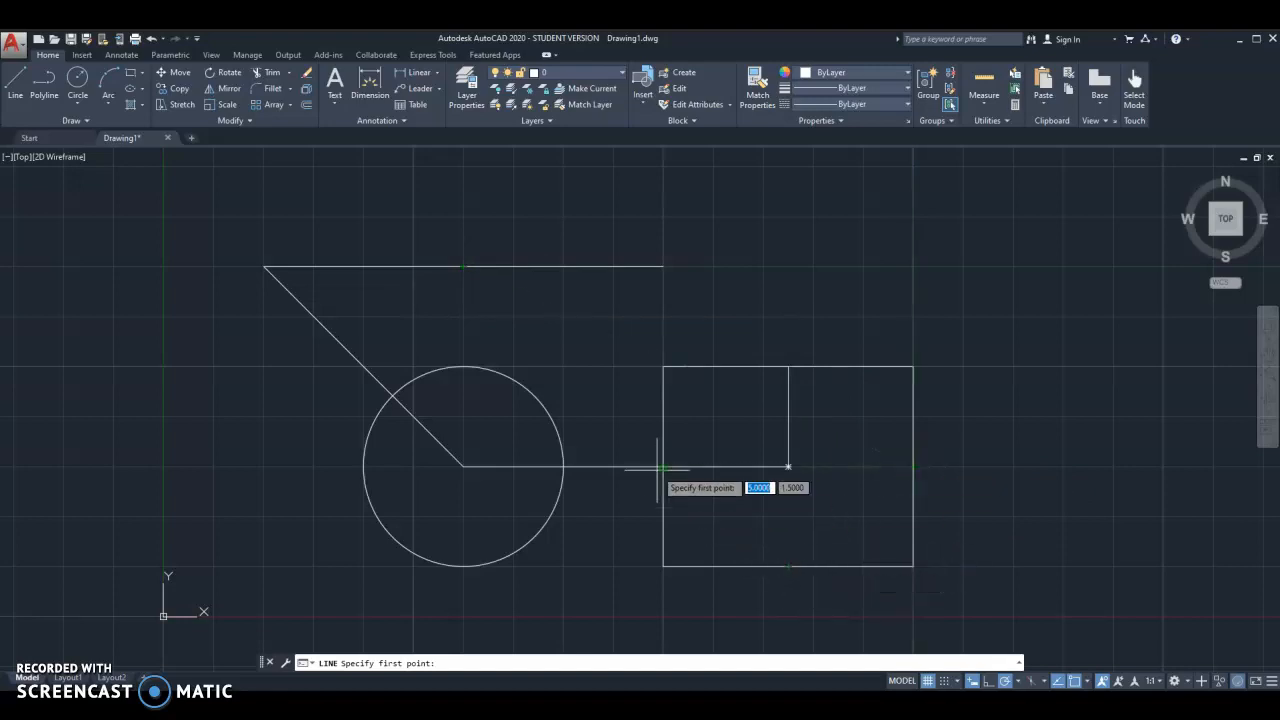
{"action": "left_click", "coordinate": [363, 367]}
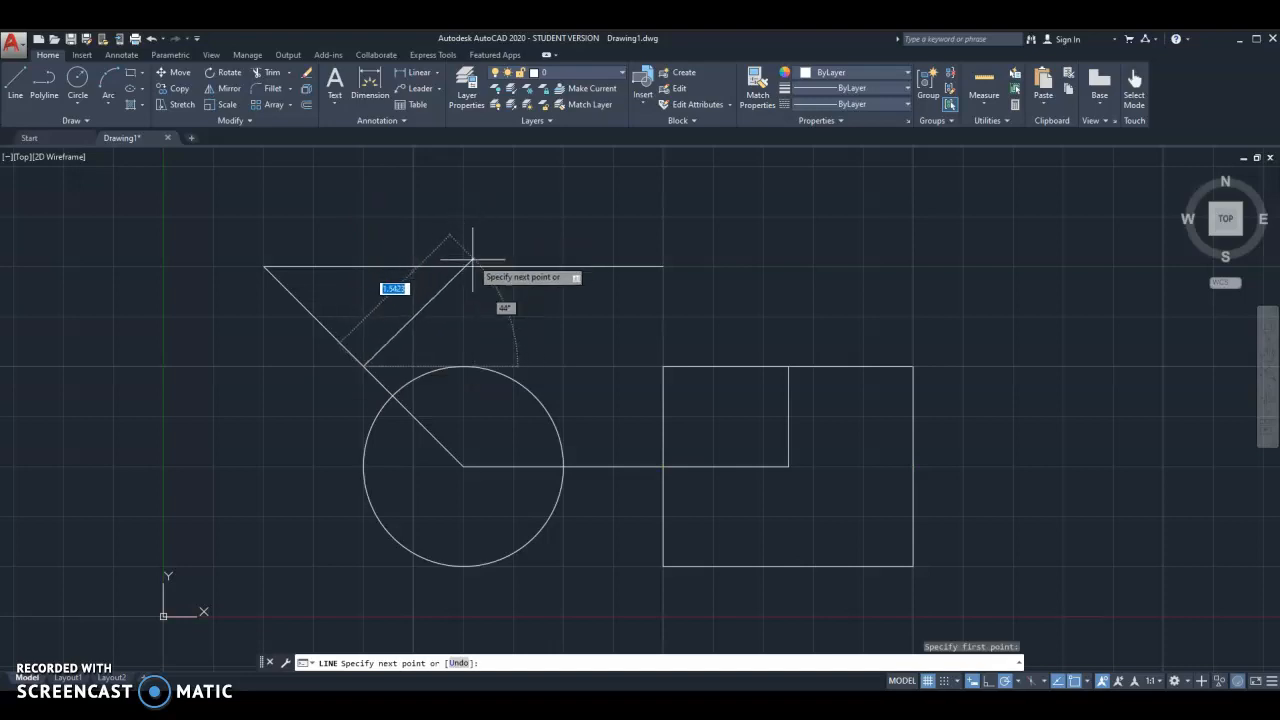
{"action": "left_click", "coordinate": [461, 267]}
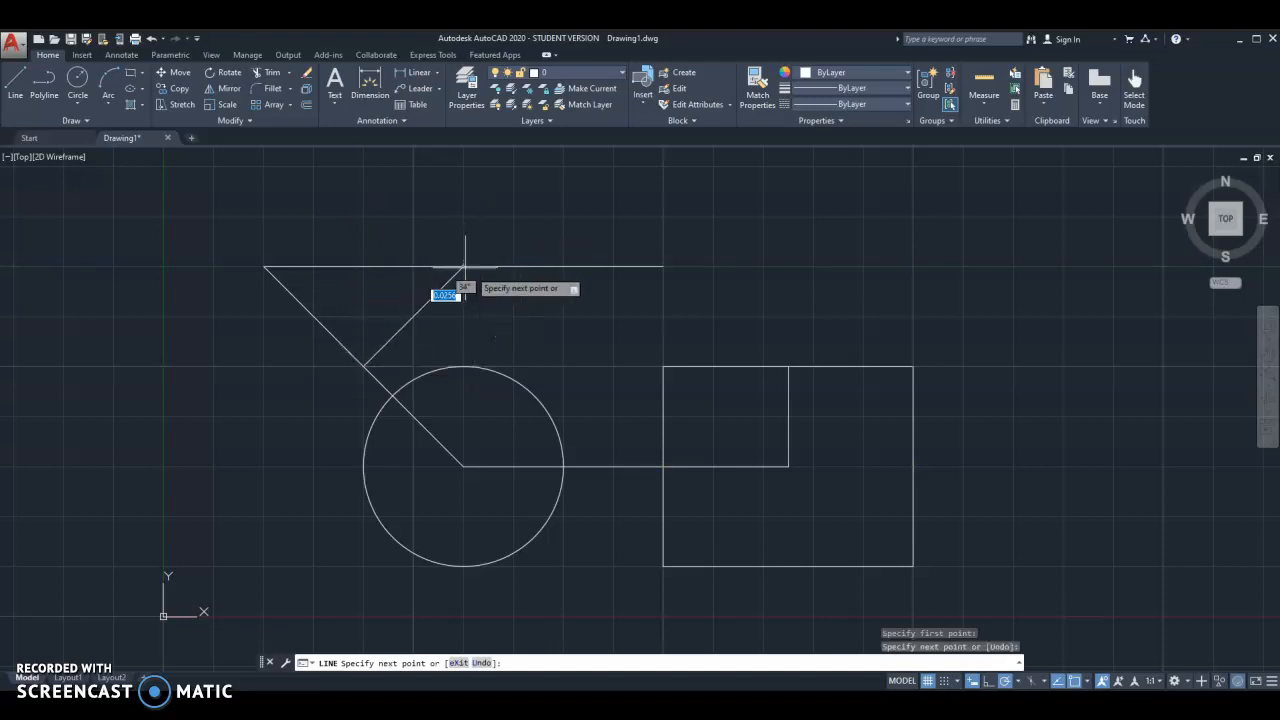
{"action": "key", "text": "Escape"}
{"action": "key", "text": "Escape"}
{"action": "key", "text": "Escape"}
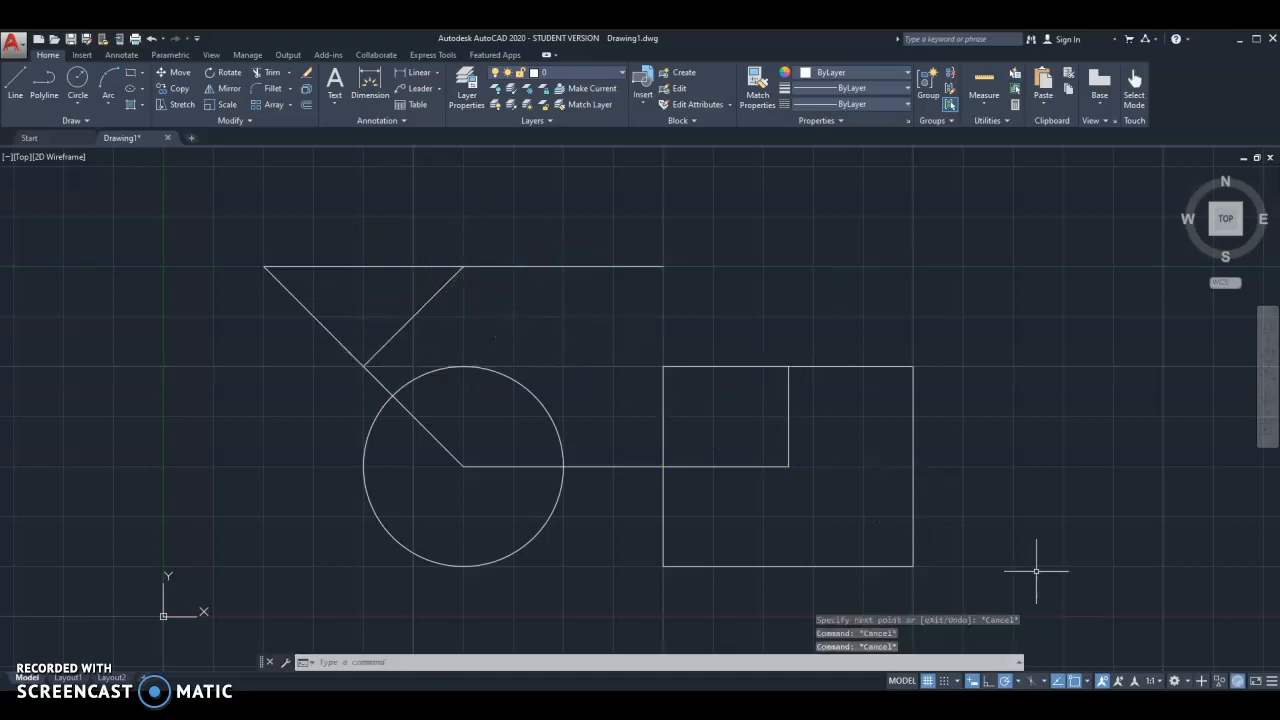
- With grid snap on, draw a circle with a radius of about 1.5 units above and to the right of the rectangle
{"action": "left_click", "coordinate": [1089, 681]}
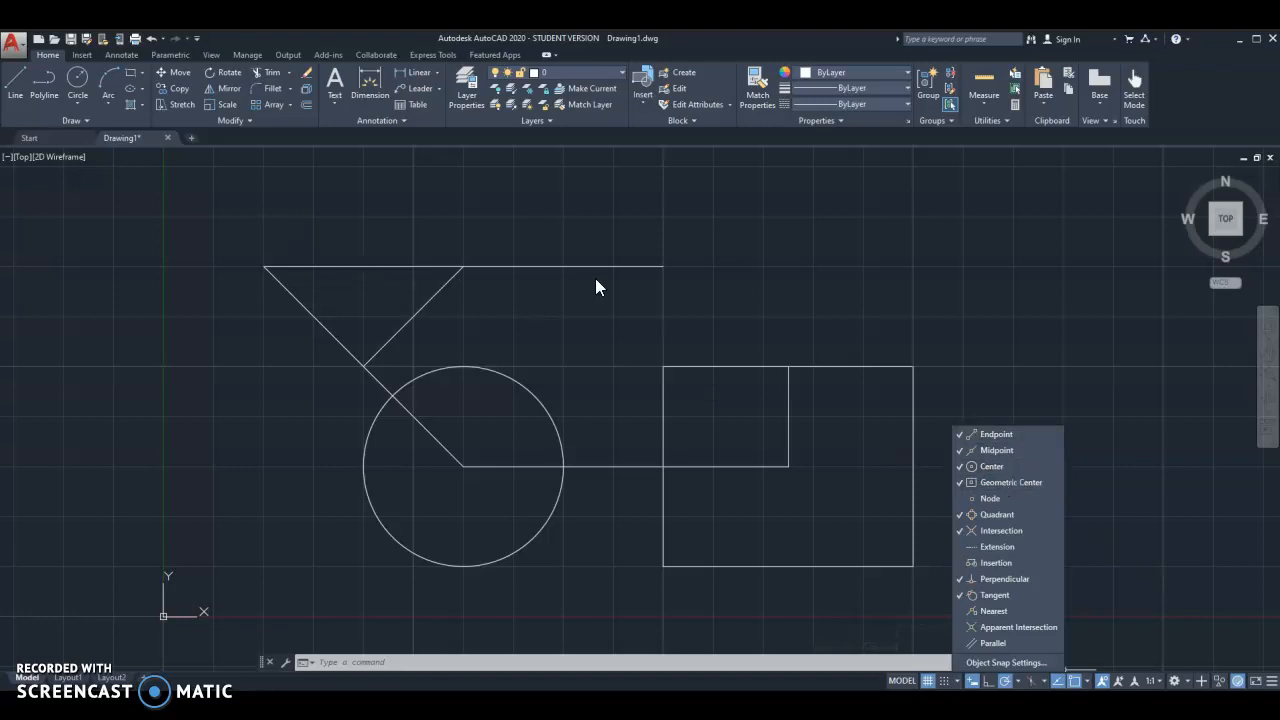
{"action": "key", "text": "Escape"}
{"action": "key", "text": "Escape"}
{"action": "key", "text": "Escape"}
{"action": "scroll", "coordinate": [908, 306], "scroll_direction": "down", "scroll_amount": 2}
{"action": "middle_click_drag", "start_coordinate": [908, 306], "coordinate": [686, 377]}
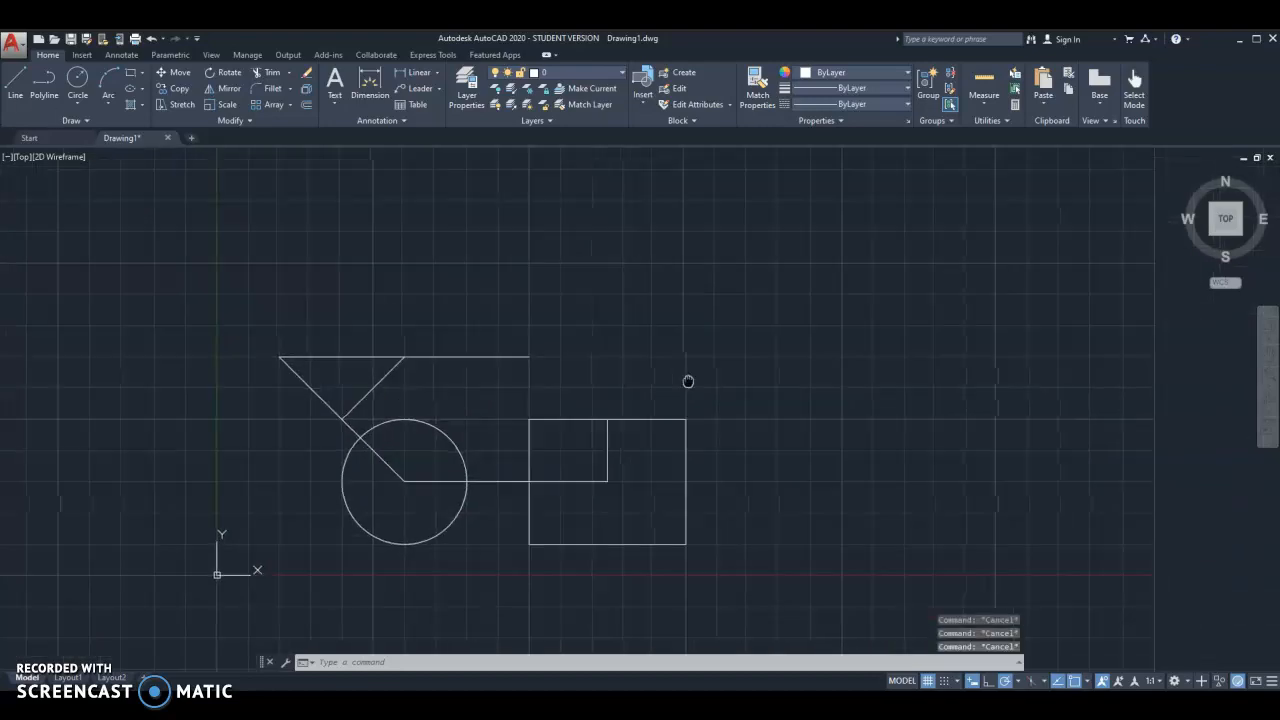
{"action": "left_click", "coordinate": [77, 84]}
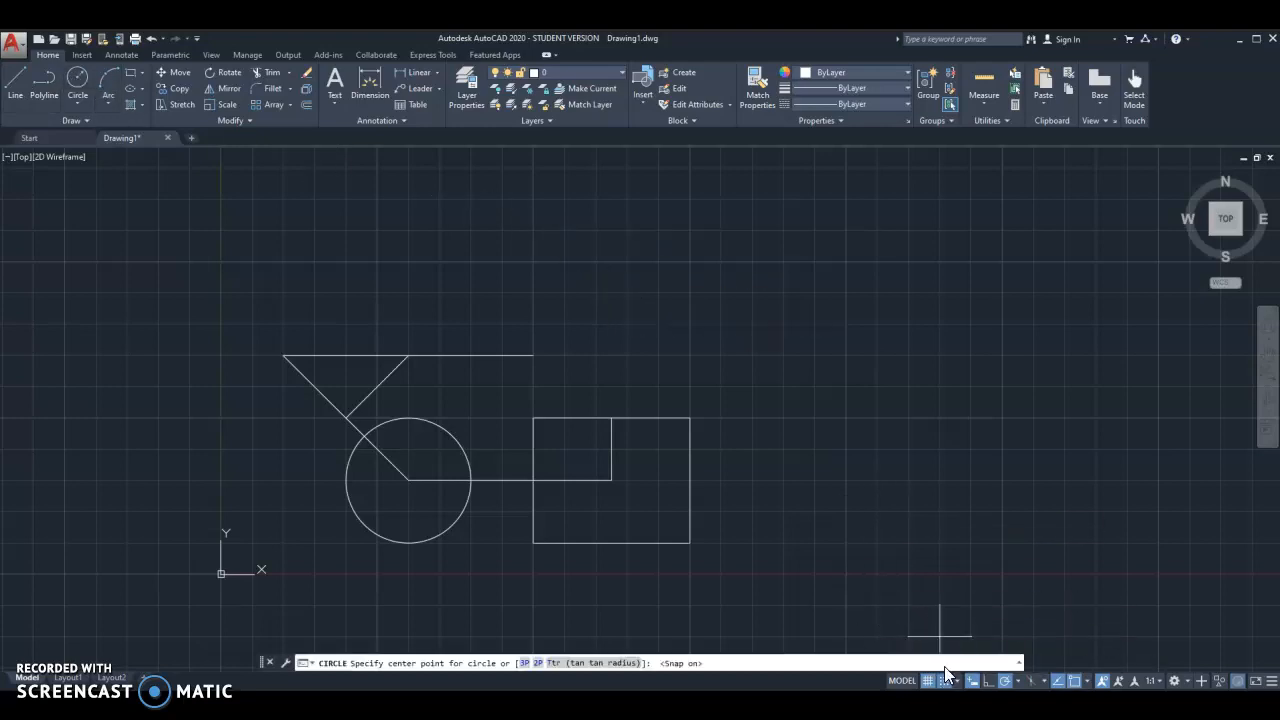
{"action": "left_click", "coordinate": [720, 262]}
{"action": "left_click", "coordinate": [720, 355]}
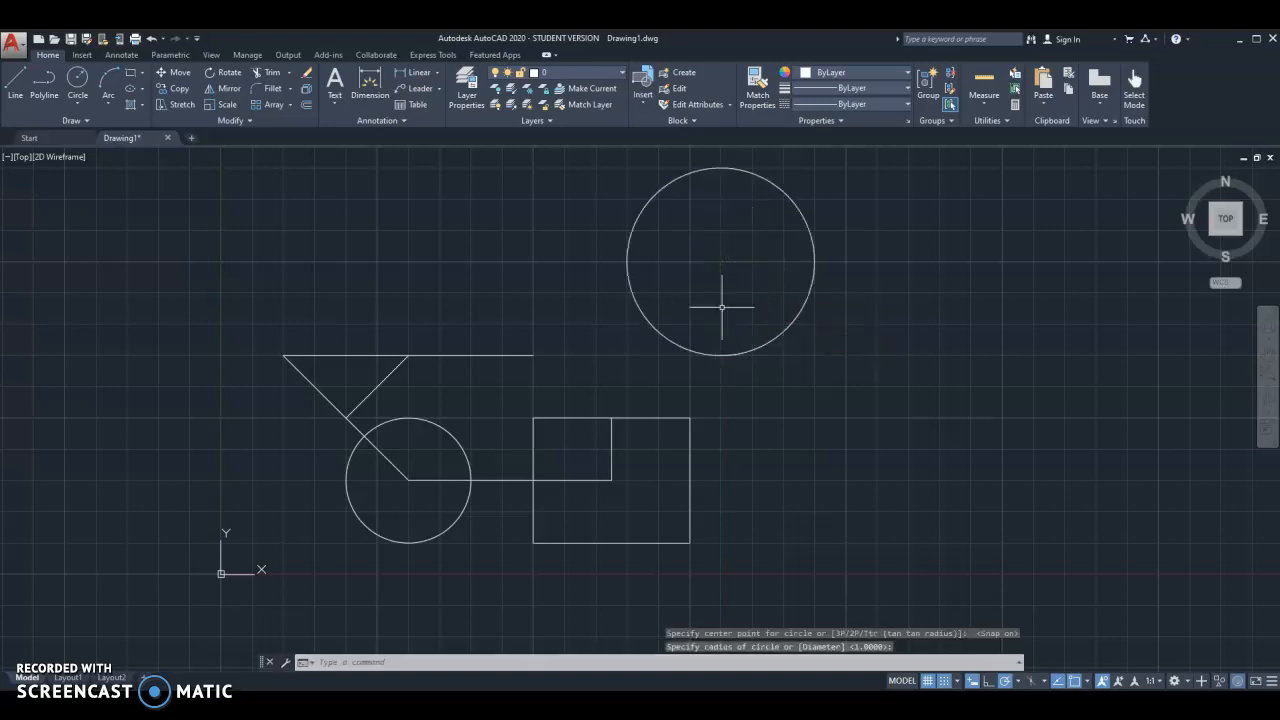
- Turn off grid snap and draw a line from the large circle's center to the horizontal line's right endpoint
{"action": "mouse_move", "coordinate": [723, 277]}
{"action": "middle_mouse_down"}
{"action": "mouse_move", "coordinate": [674, 364]}
{"action": "mouse_move", "coordinate": [660, 317]}
{"action": "mouse_move", "coordinate": [618, 292]}
{"action": "mouse_move", "coordinate": [778, 319]}
{"action": "middle_mouse_up"}
{"action": "scroll", "coordinate": [674, 362], "scroll_direction": "up", "scroll_amount": 2}
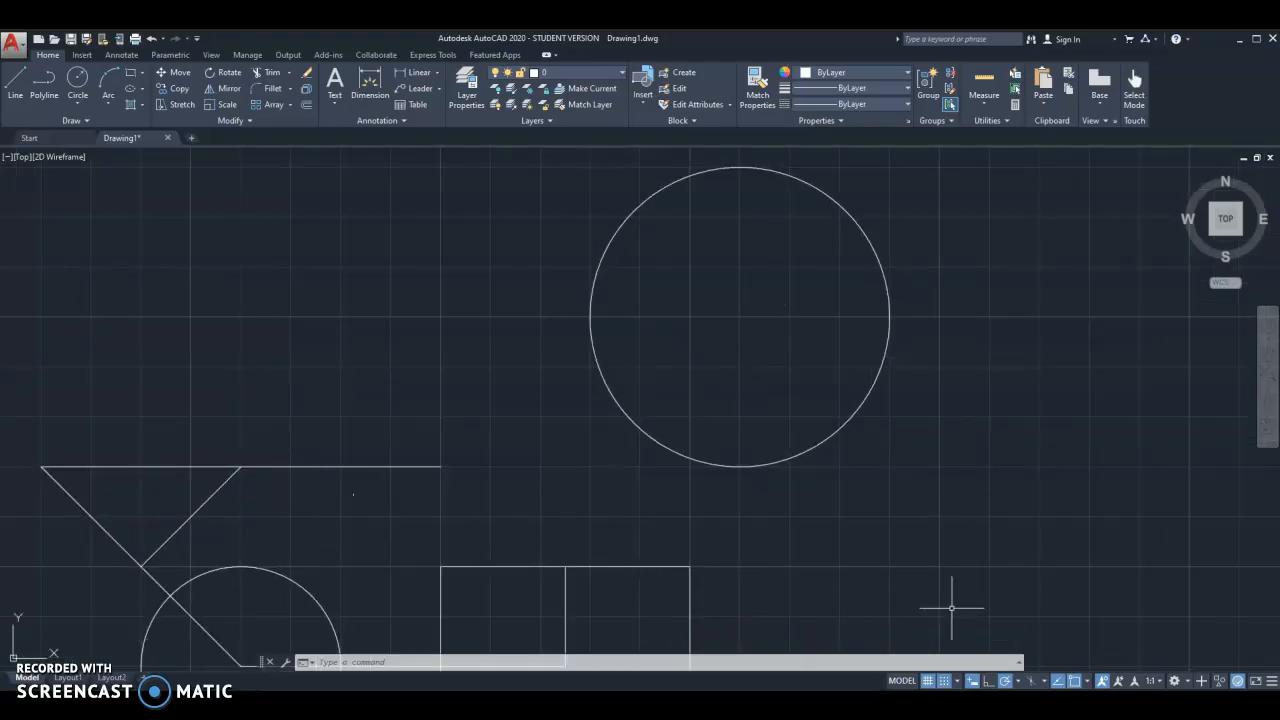
{"action": "middle_click_drag", "start_coordinate": [956, 455], "coordinate": [849, 564]}
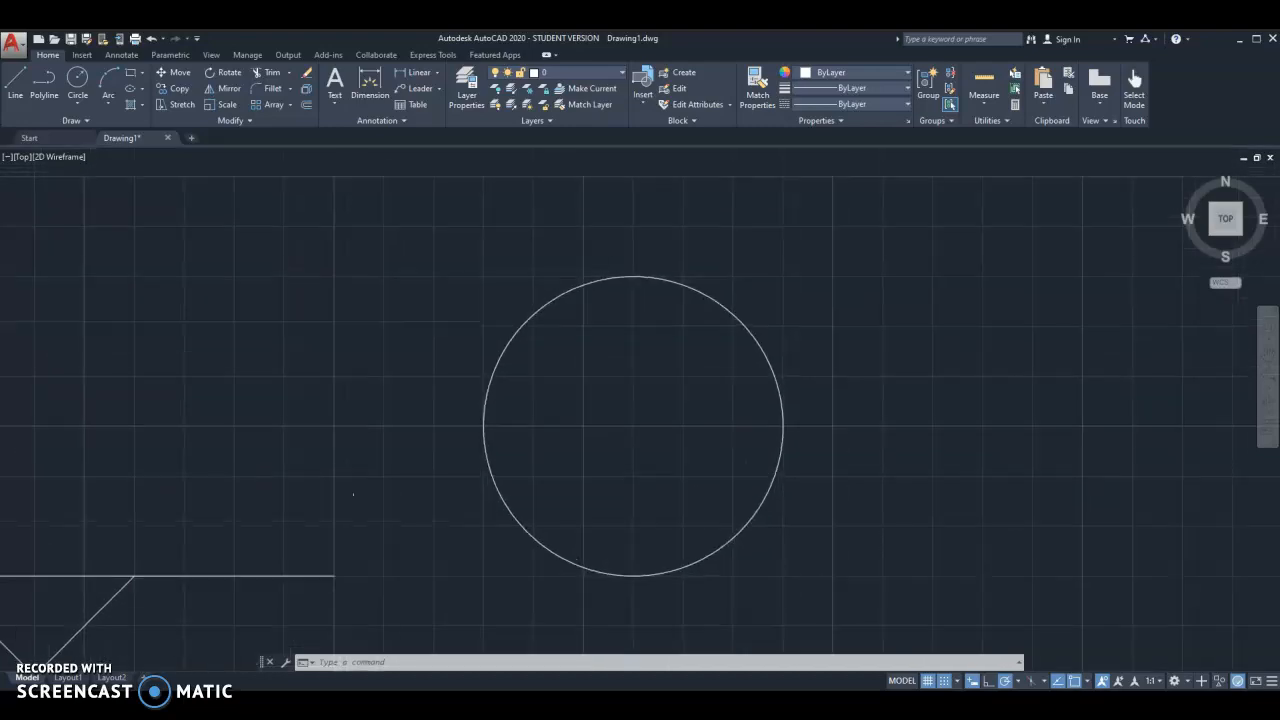
{"action": "left_click", "coordinate": [943, 681]}
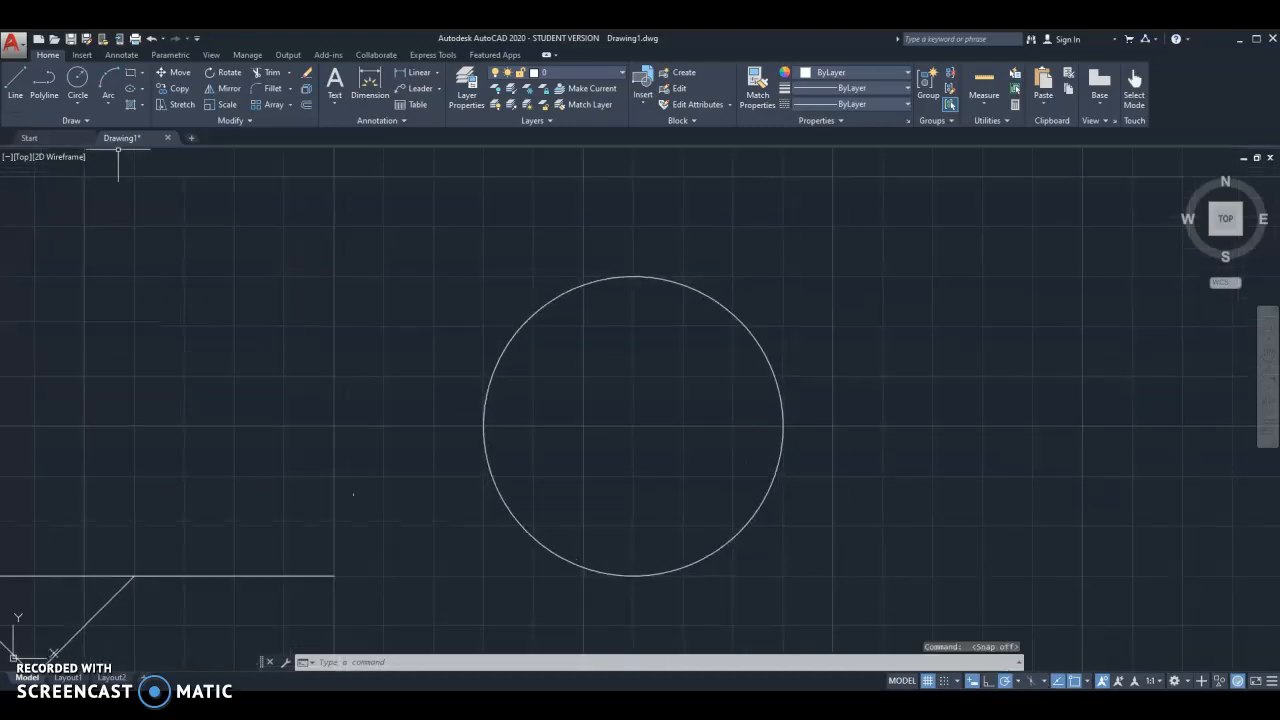
{"action": "left_click", "coordinate": [16, 84]}
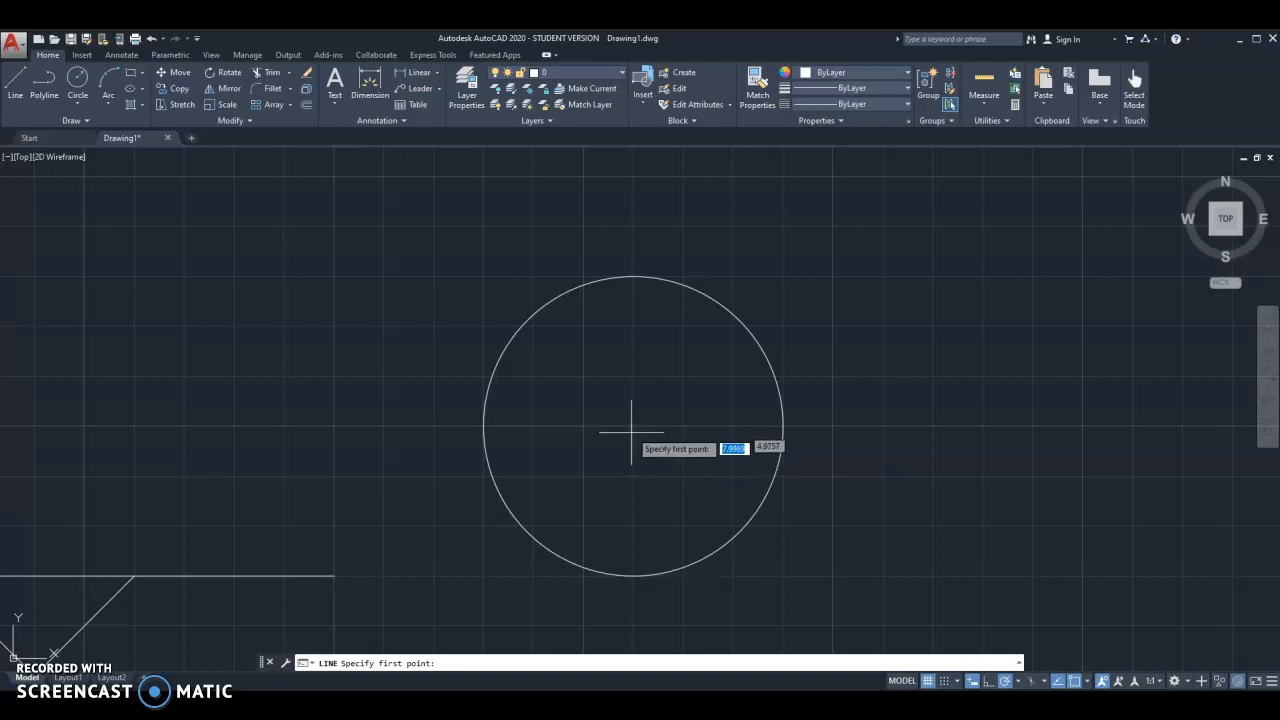
{"action": "scroll", "coordinate": [634, 424], "scroll_direction": "up", "scroll_amount": 2}
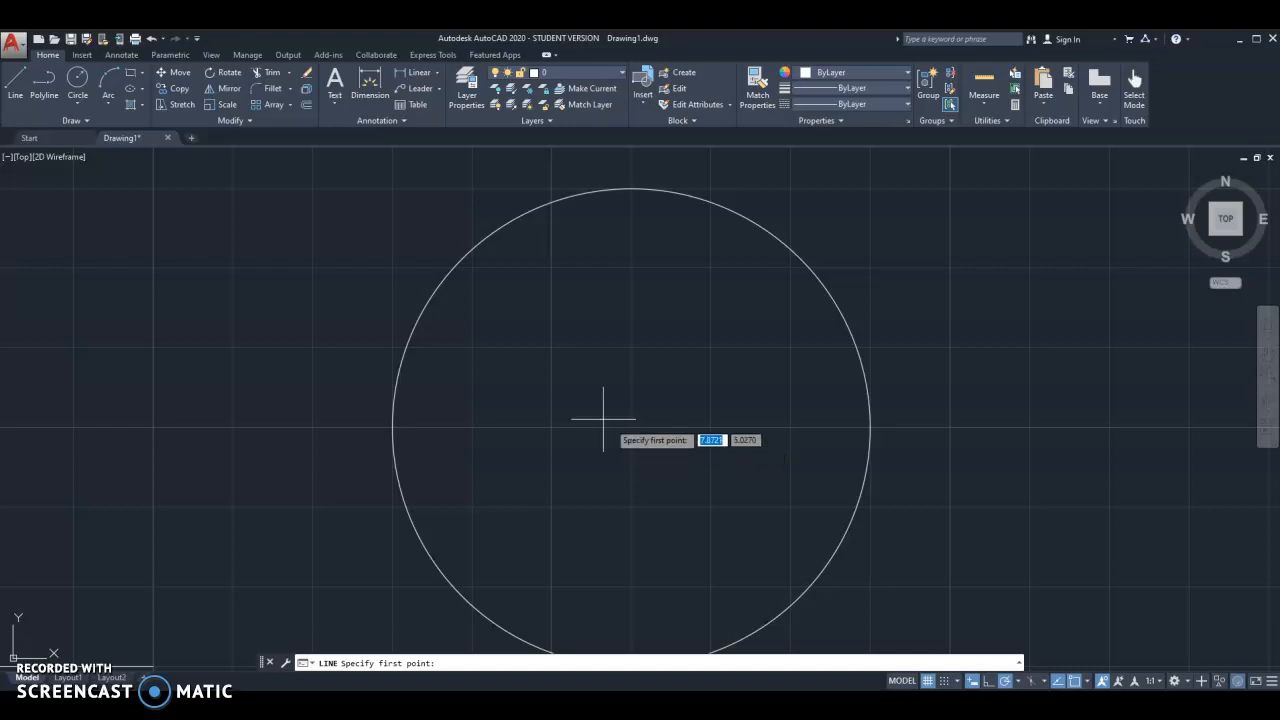
{"action": "middle_click_drag", "start_coordinate": [620, 436], "coordinate": [624, 388]}
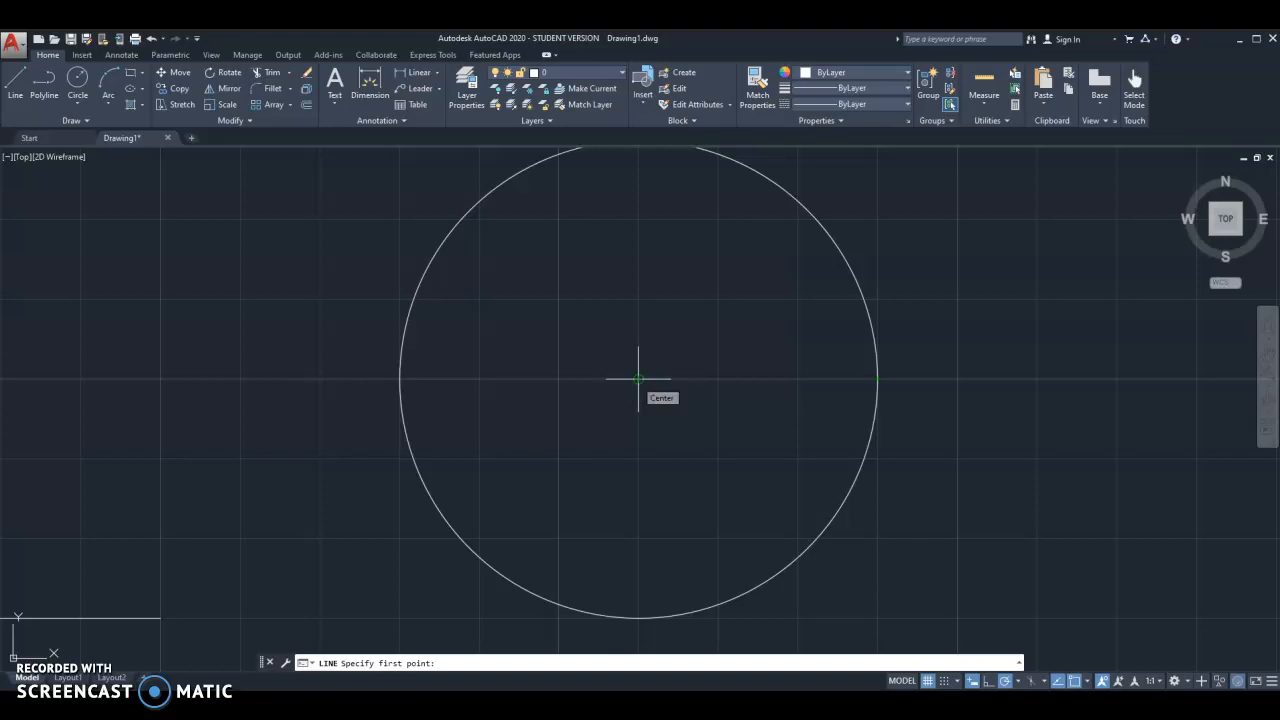
{"action": "left_click", "coordinate": [638, 379]}
{"action": "scroll", "coordinate": [530, 428], "scroll_direction": "down", "scroll_amount": 5}
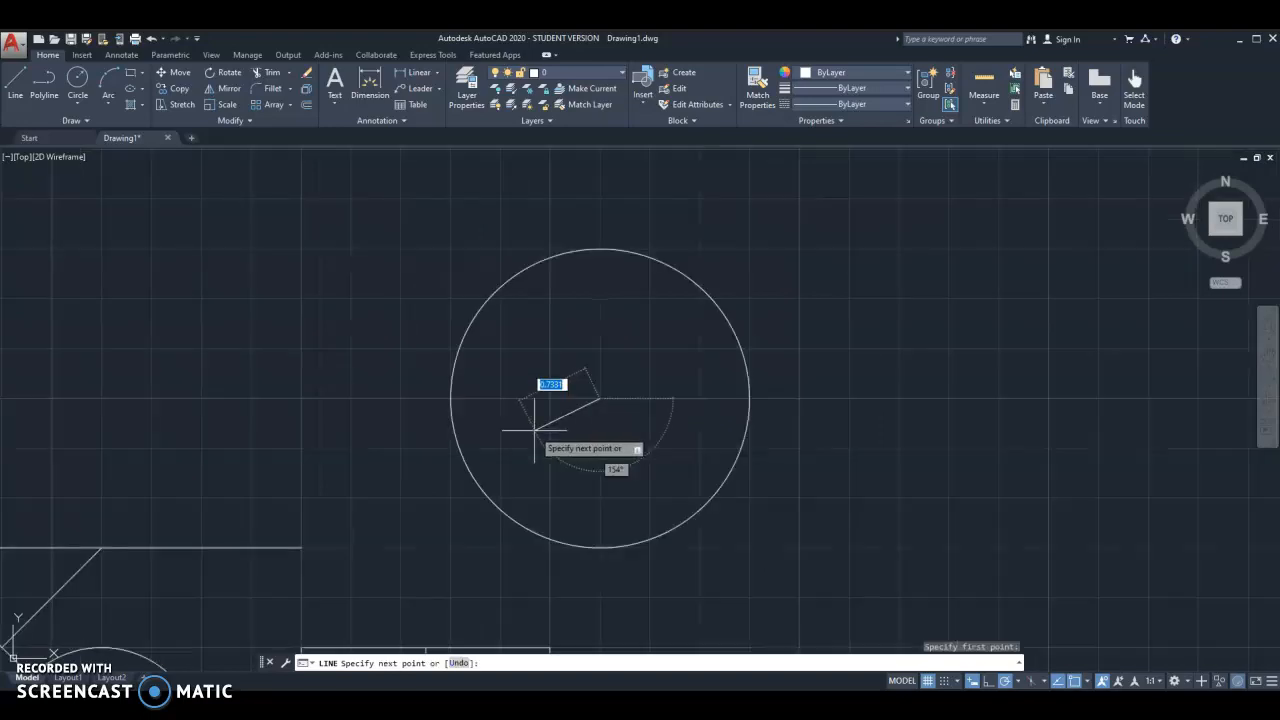
{"action": "left_click", "coordinate": [386, 504]}
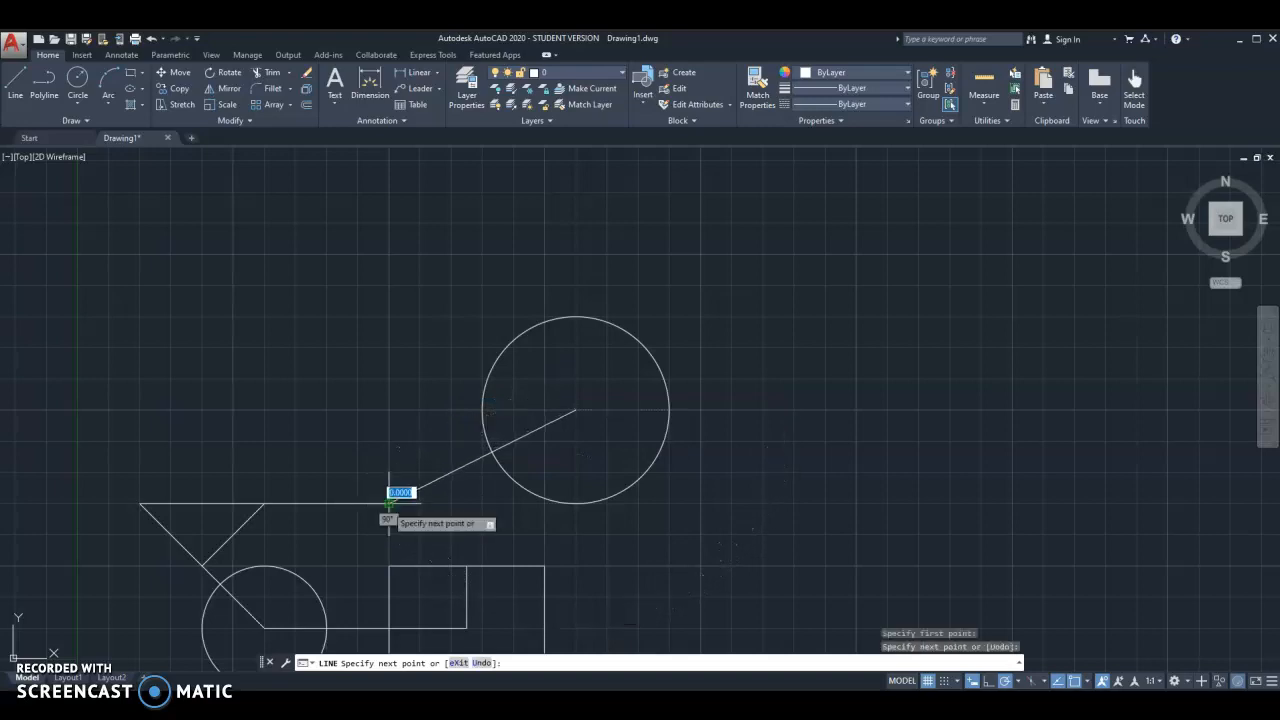
{"action": "key", "text": "Escape"}
{"action": "scroll", "coordinate": [564, 443], "scroll_direction": "up", "scroll_amount": 2}
{"action": "scroll", "coordinate": [561, 442], "scroll_direction": "up", "scroll_amount": 2}
{"action": "key", "text": "Escape"}
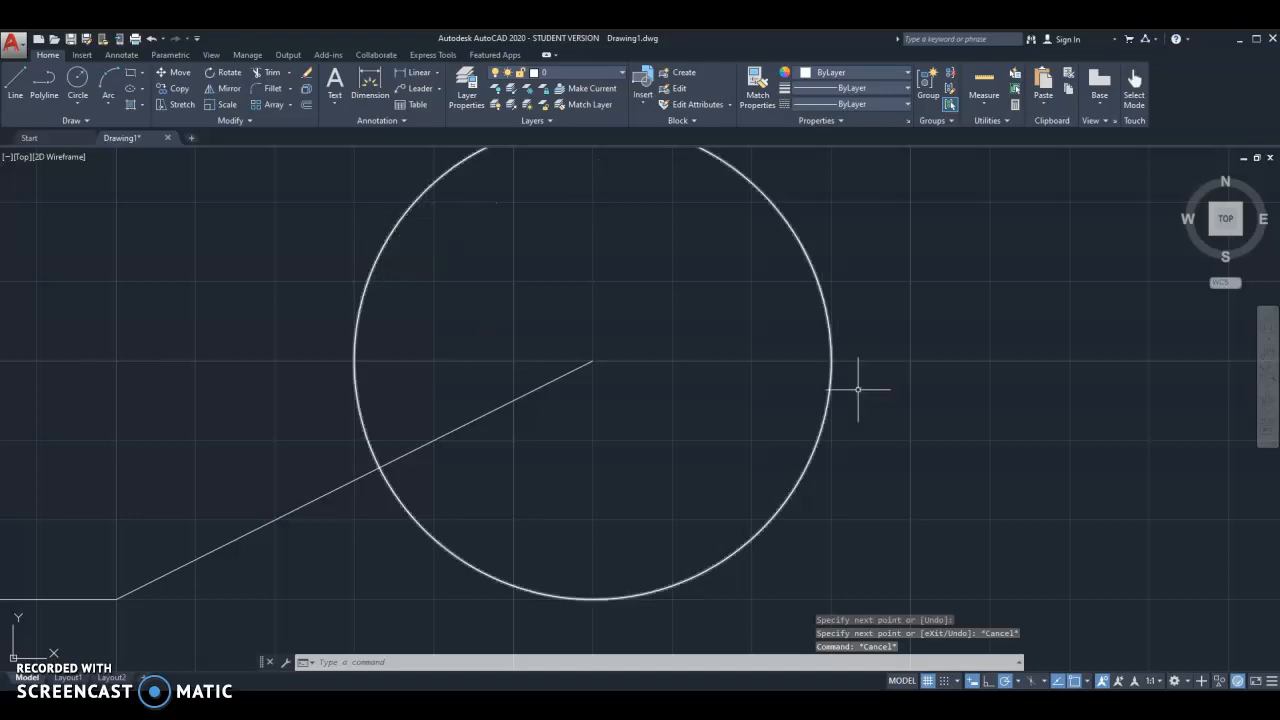
- Draw a rectangle about 3.5 by 3.5 units from the large circle's center down to the right, with grid snap on for the opposite corner
{"action": "scroll", "coordinate": [700, 520], "scroll_direction": "down", "scroll_amount": 2}
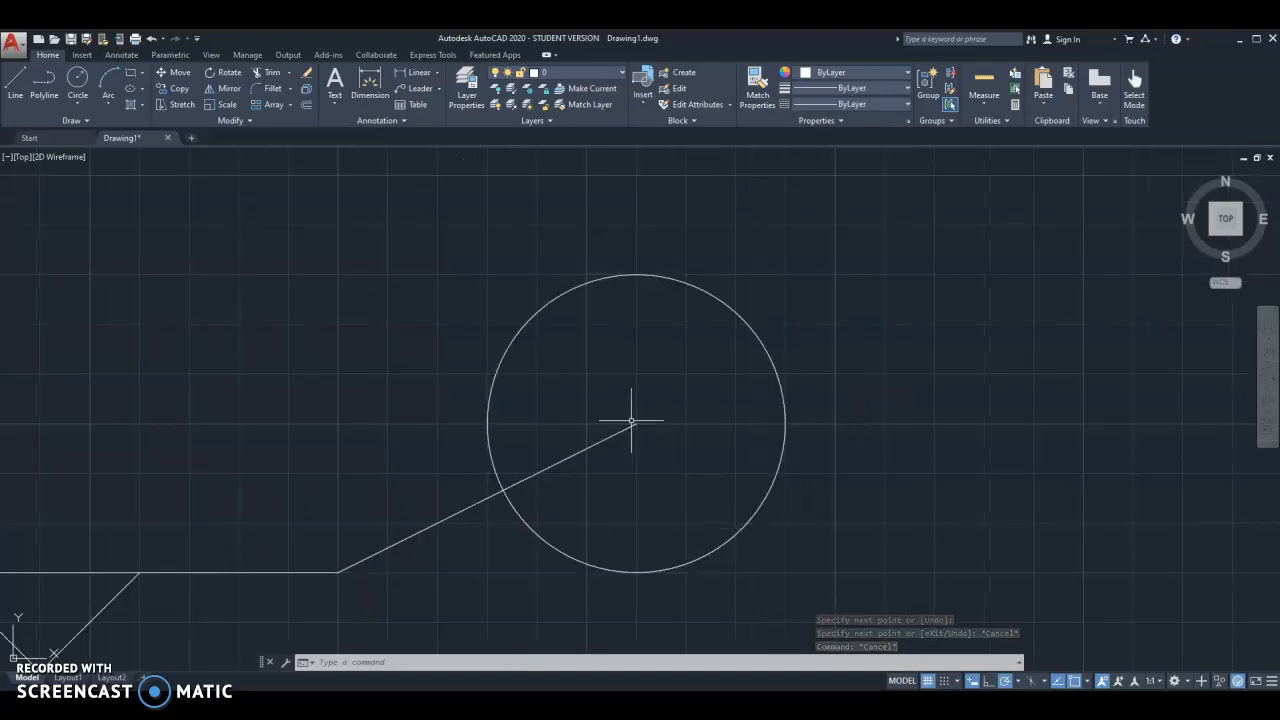
{"action": "left_click", "coordinate": [1087, 681]}
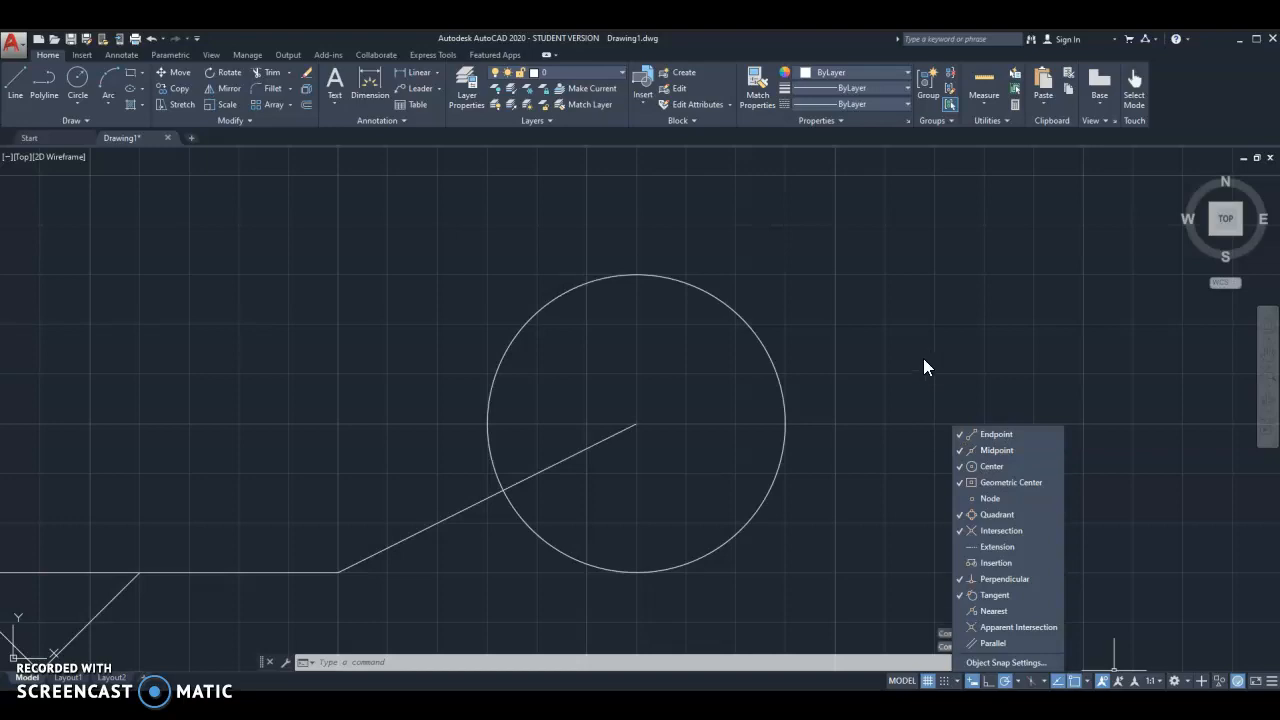
{"action": "left_click", "coordinate": [492, 288]}
{"action": "left_click", "coordinate": [132, 73]}
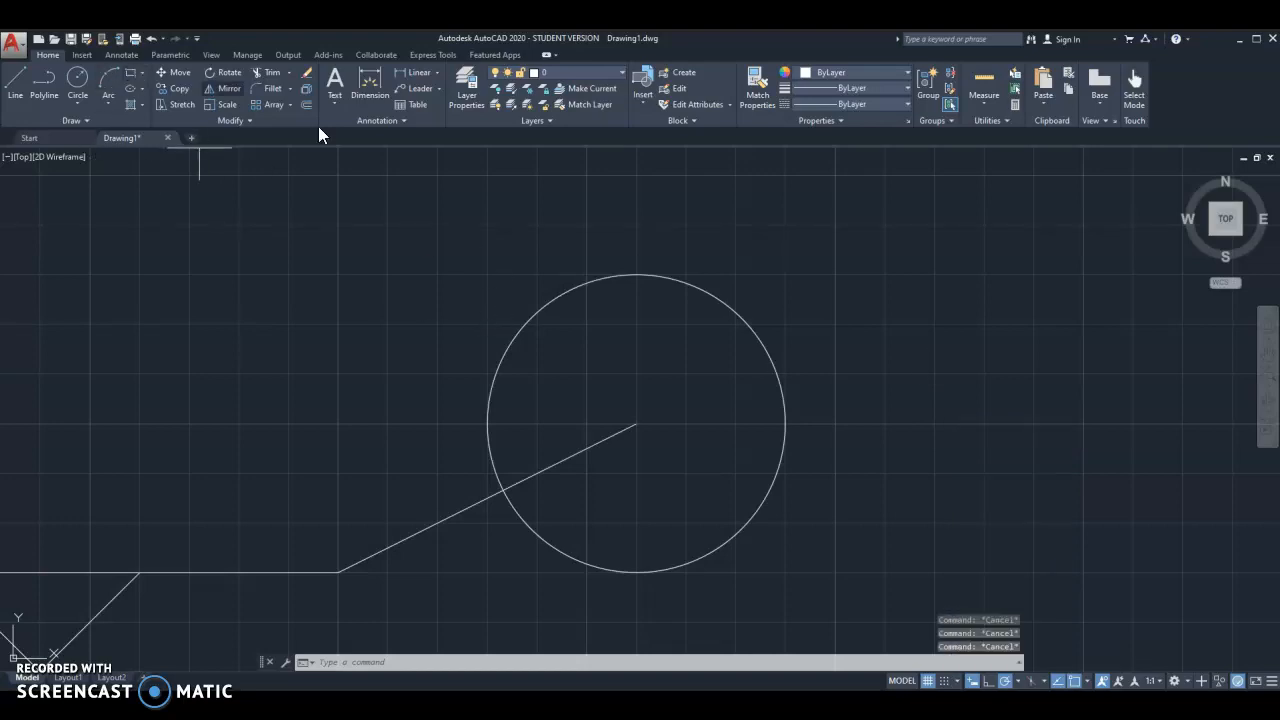
{"action": "left_click", "coordinate": [636, 424]}
{"action": "middle_click_drag", "start_coordinate": [931, 540], "coordinate": [709, 267]}
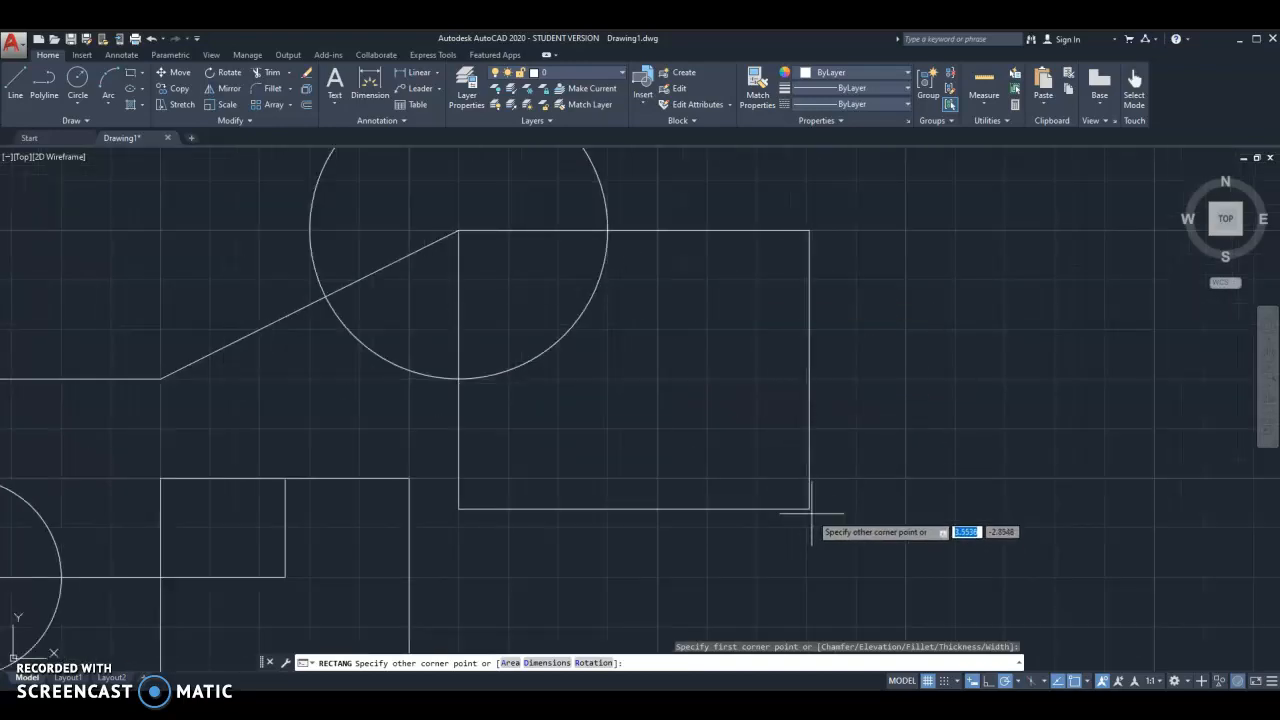
{"action": "key", "text": "F9"}
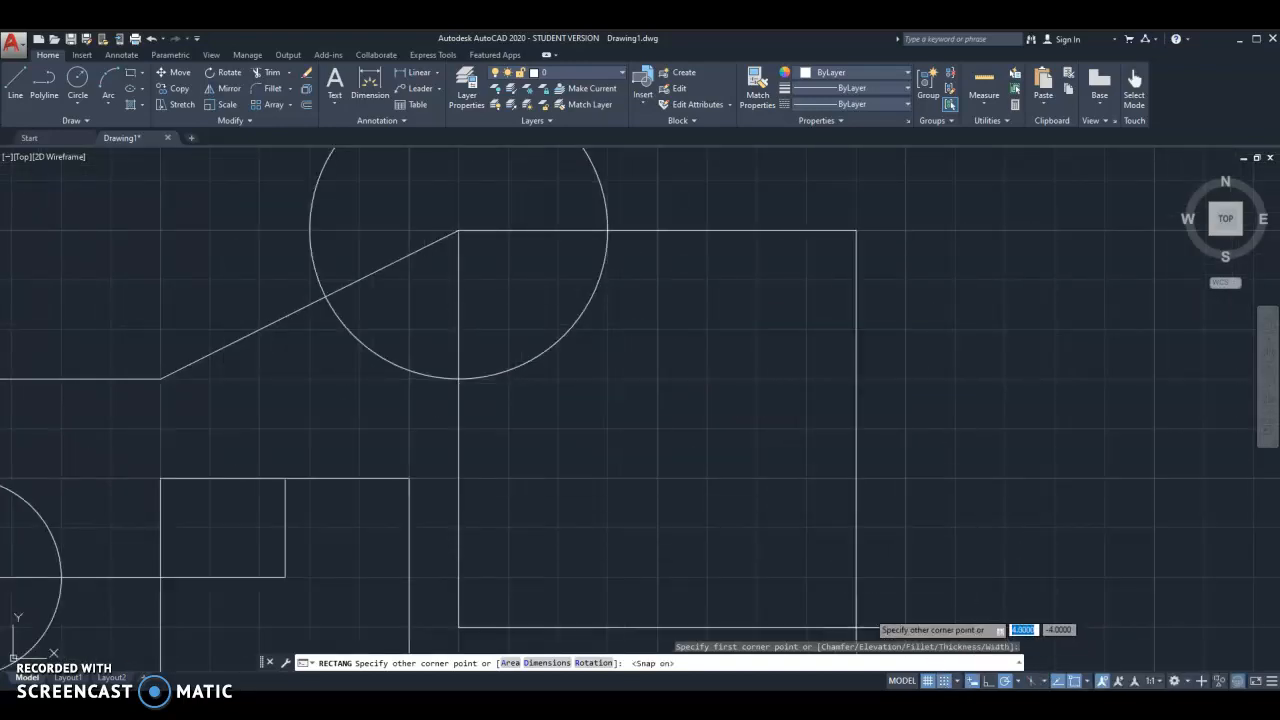
{"action": "left_click", "coordinate": [806, 577]}
{"action": "key", "text": "Escape"}
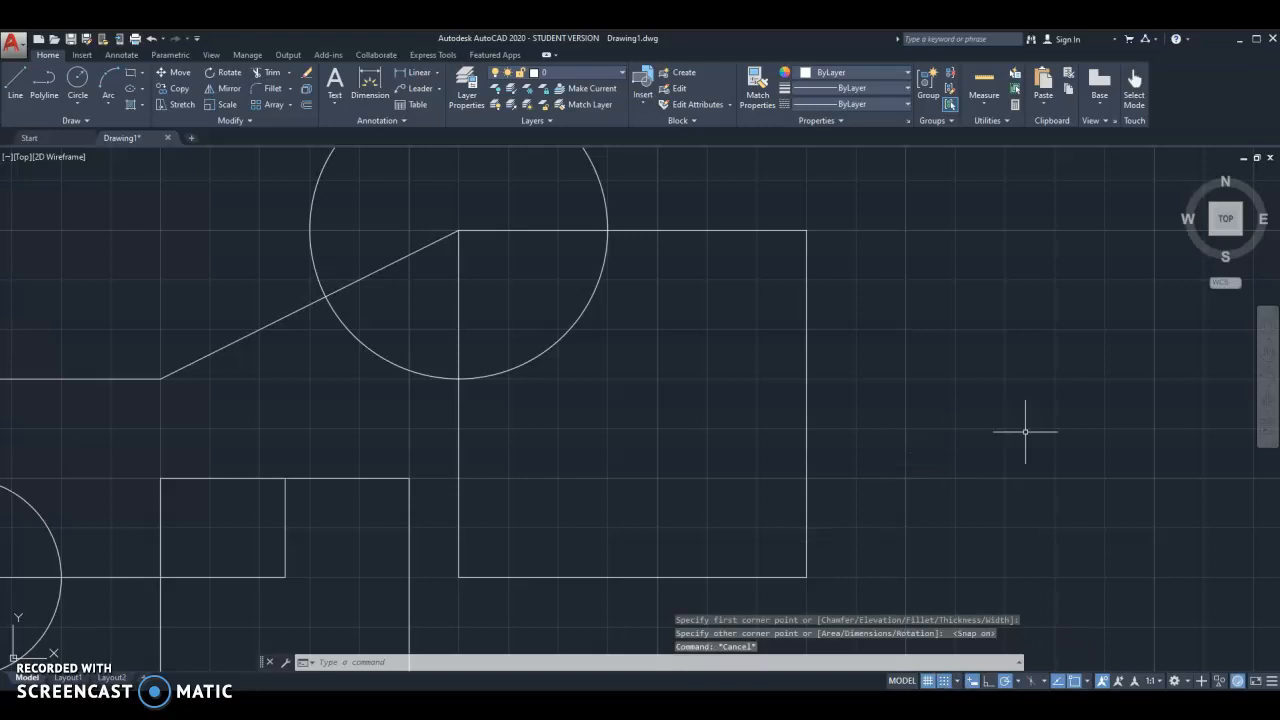
- Turn off grid snap and draw a line from the large rectangle's geometric center to its upper-right corner
{"action": "left_click", "coordinate": [1086, 684]}
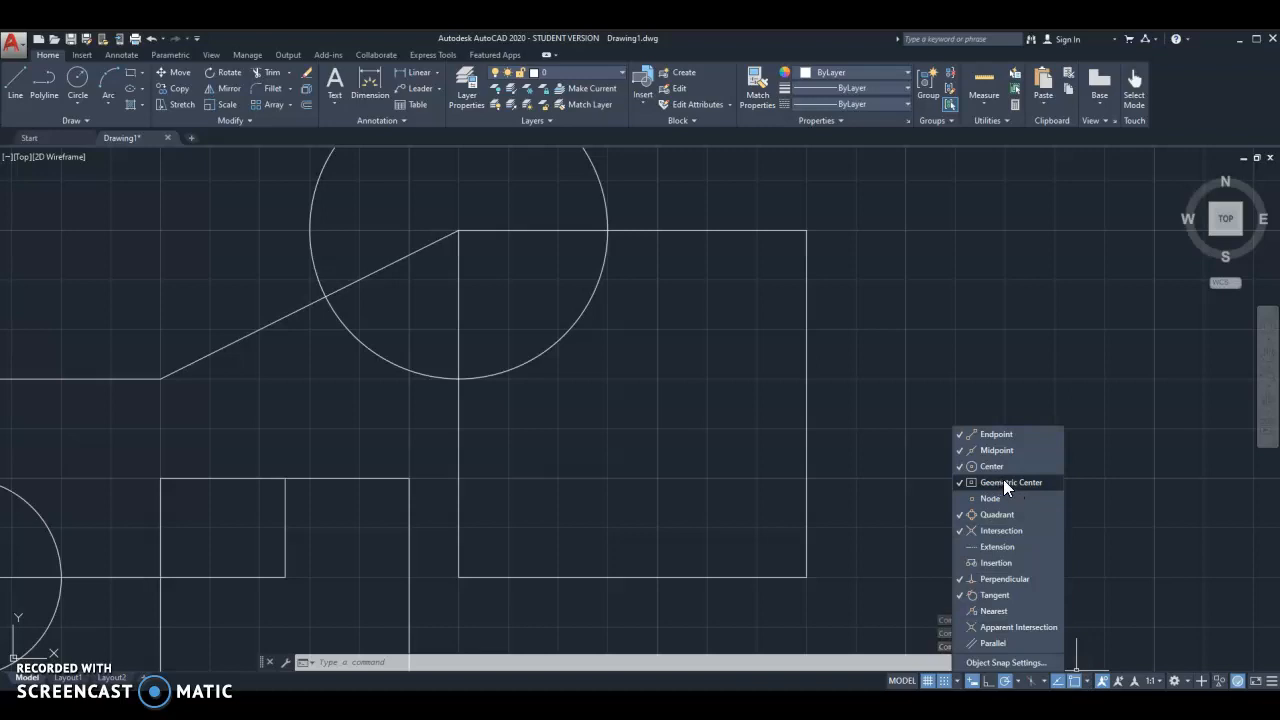
{"action": "left_click", "coordinate": [677, 326]}
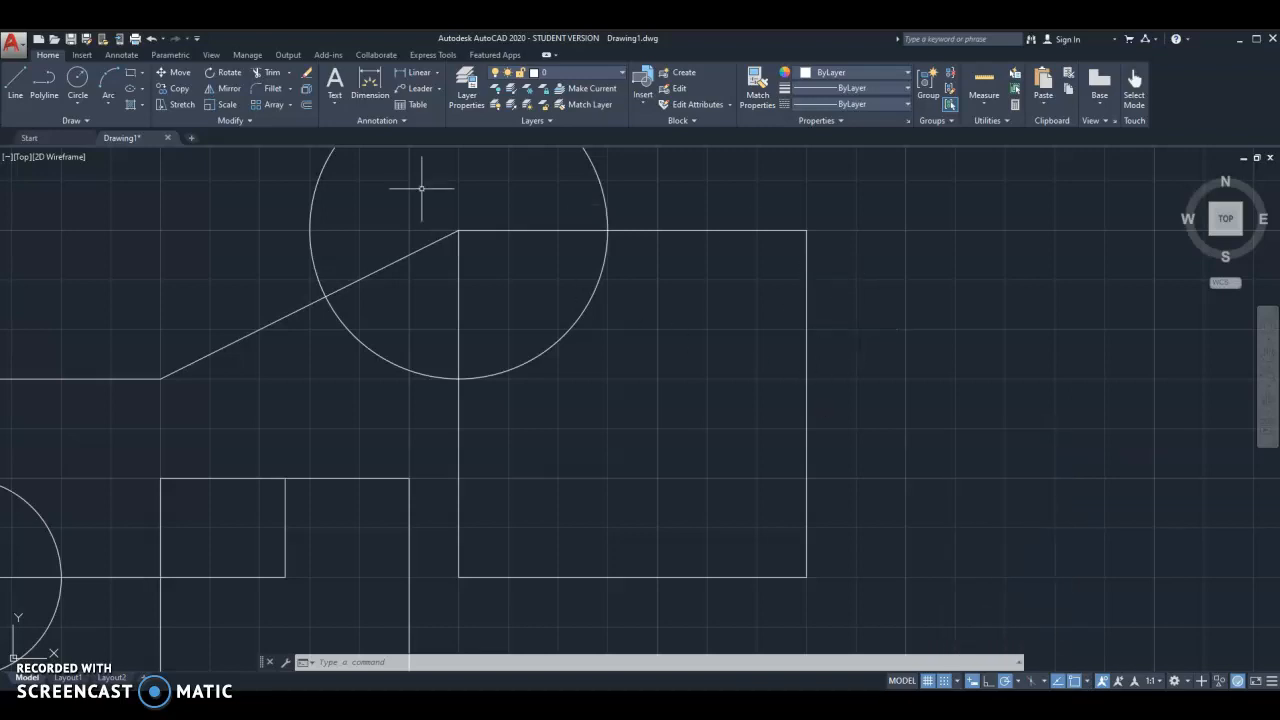
{"action": "left_click", "coordinate": [15, 82]}
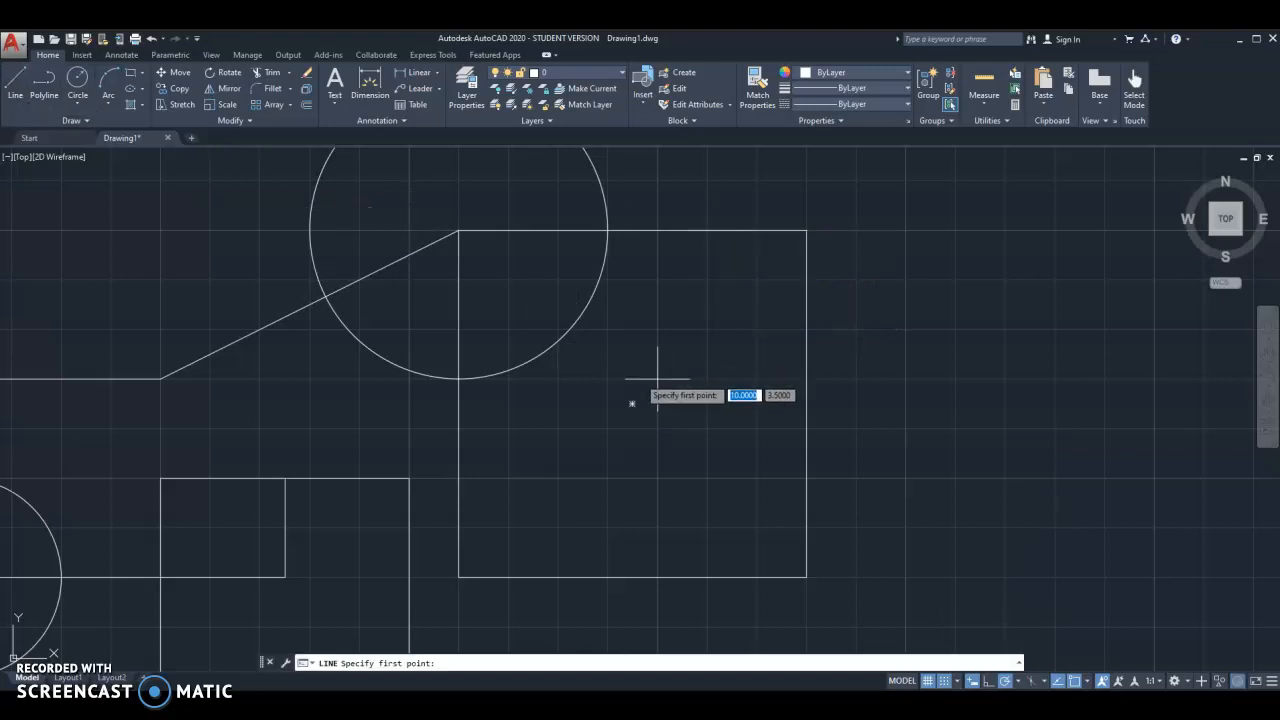
{"action": "left_click", "coordinate": [943, 684]}
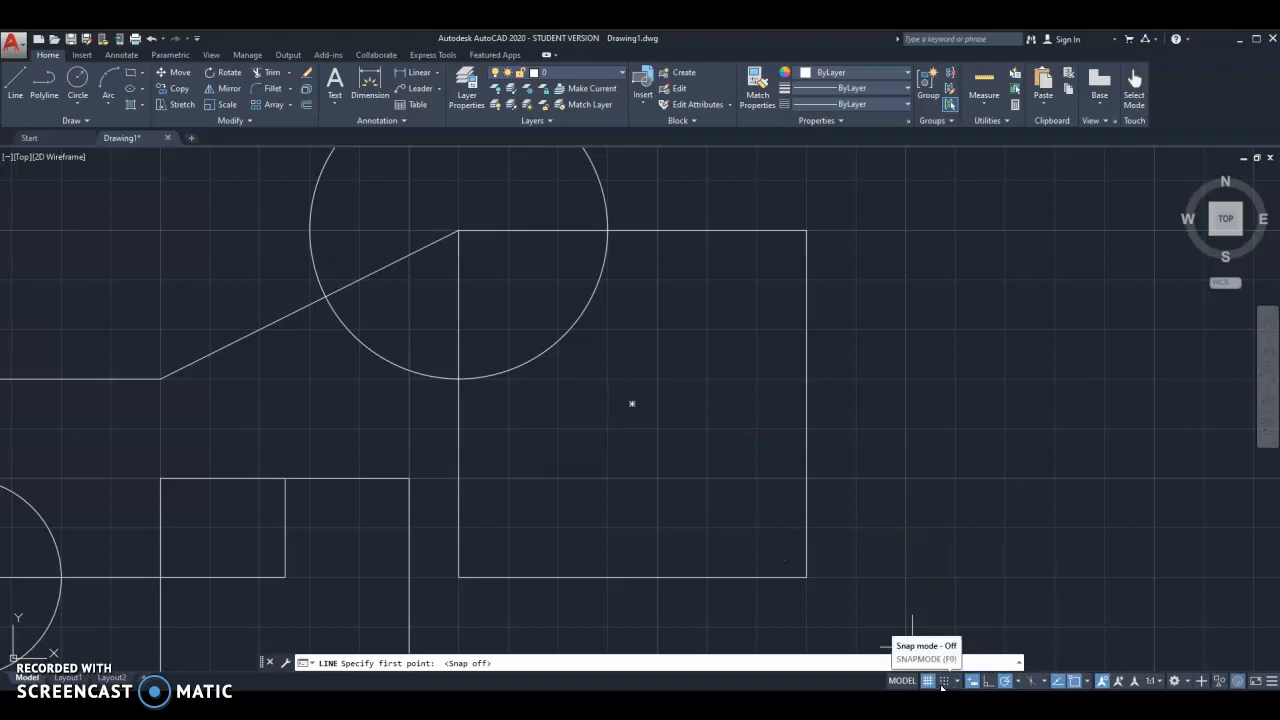
{"action": "left_click", "coordinate": [943, 684]}
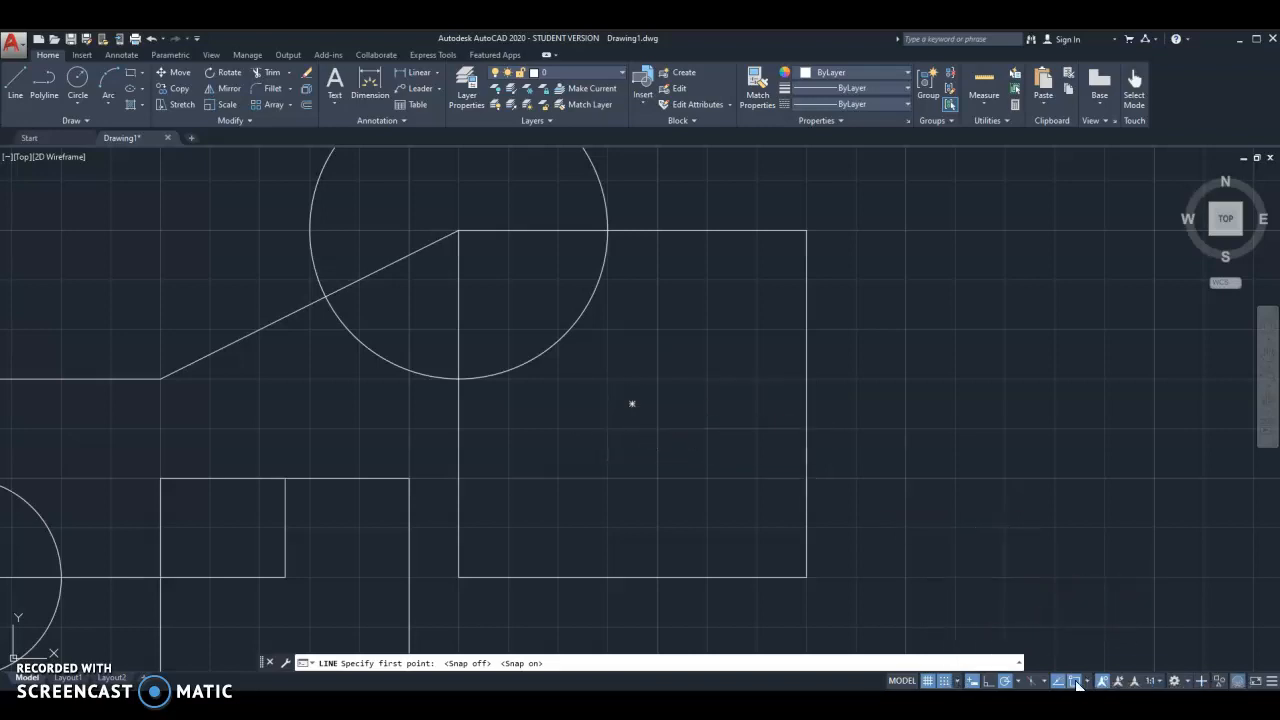
{"action": "left_click", "coordinate": [944, 681]}
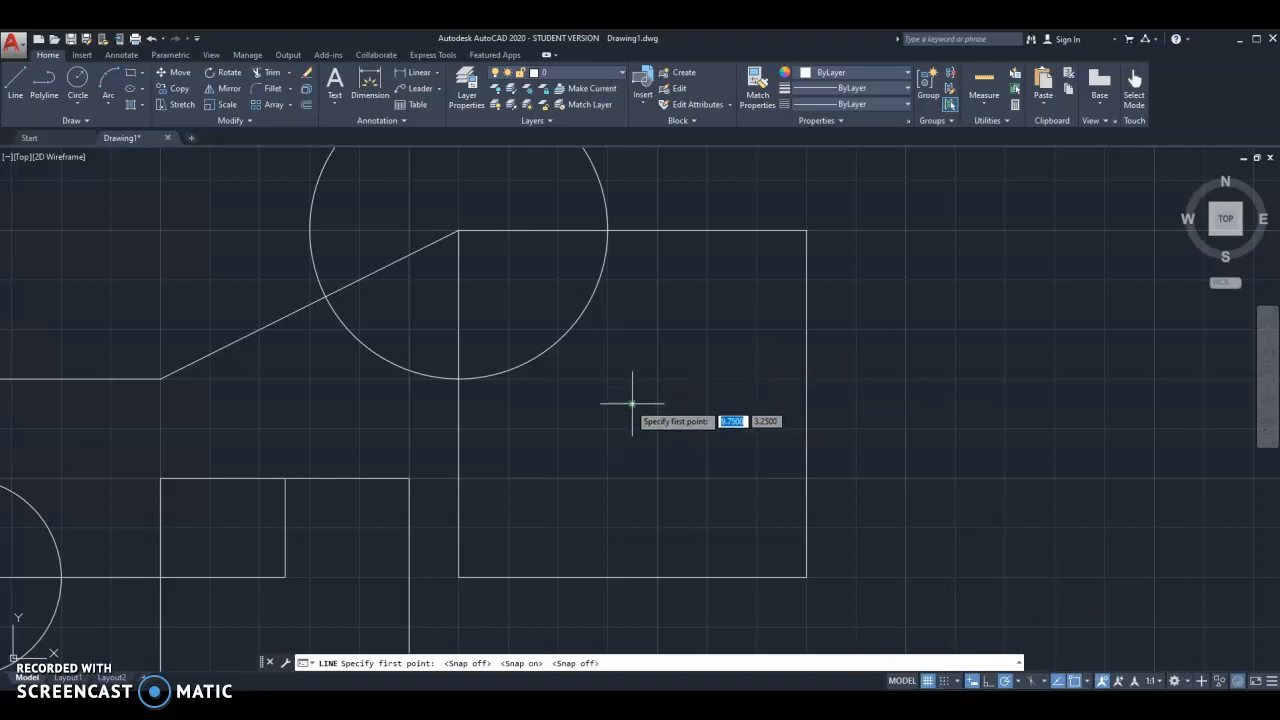
{"action": "left_click", "coordinate": [632, 404]}
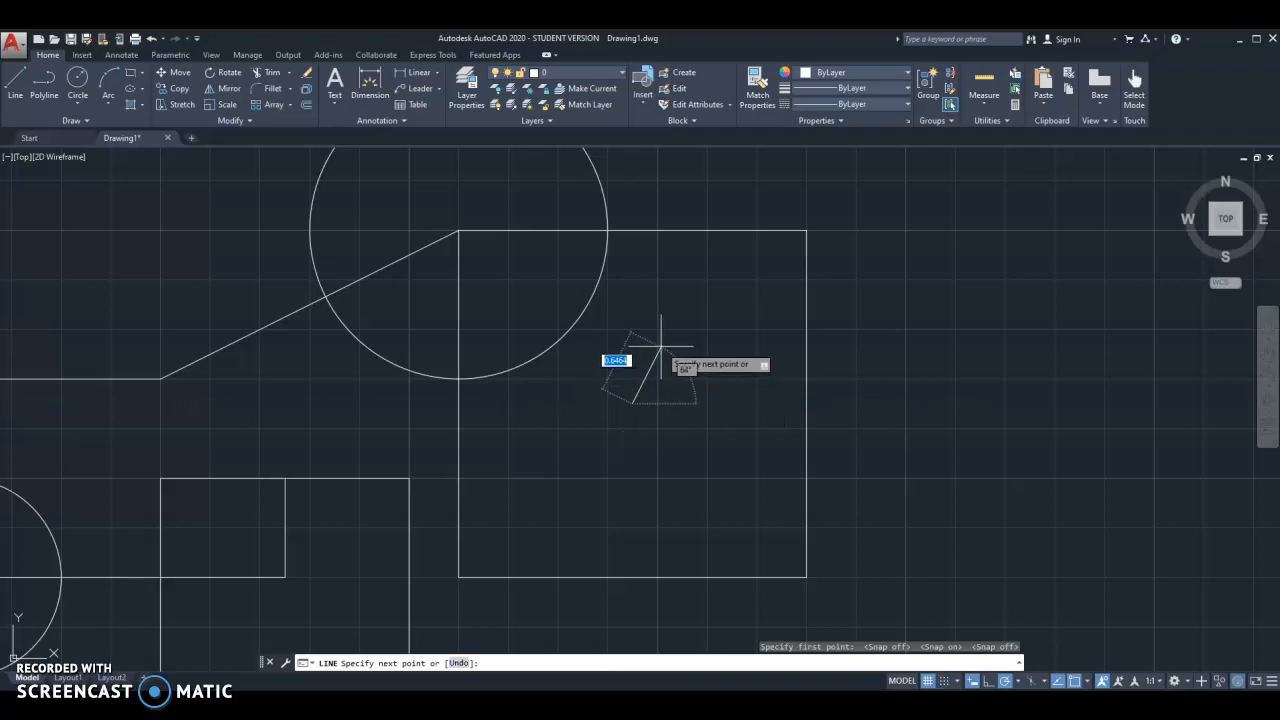
{"action": "left_click", "coordinate": [806, 231]}
{"action": "key", "text": "Escape"}
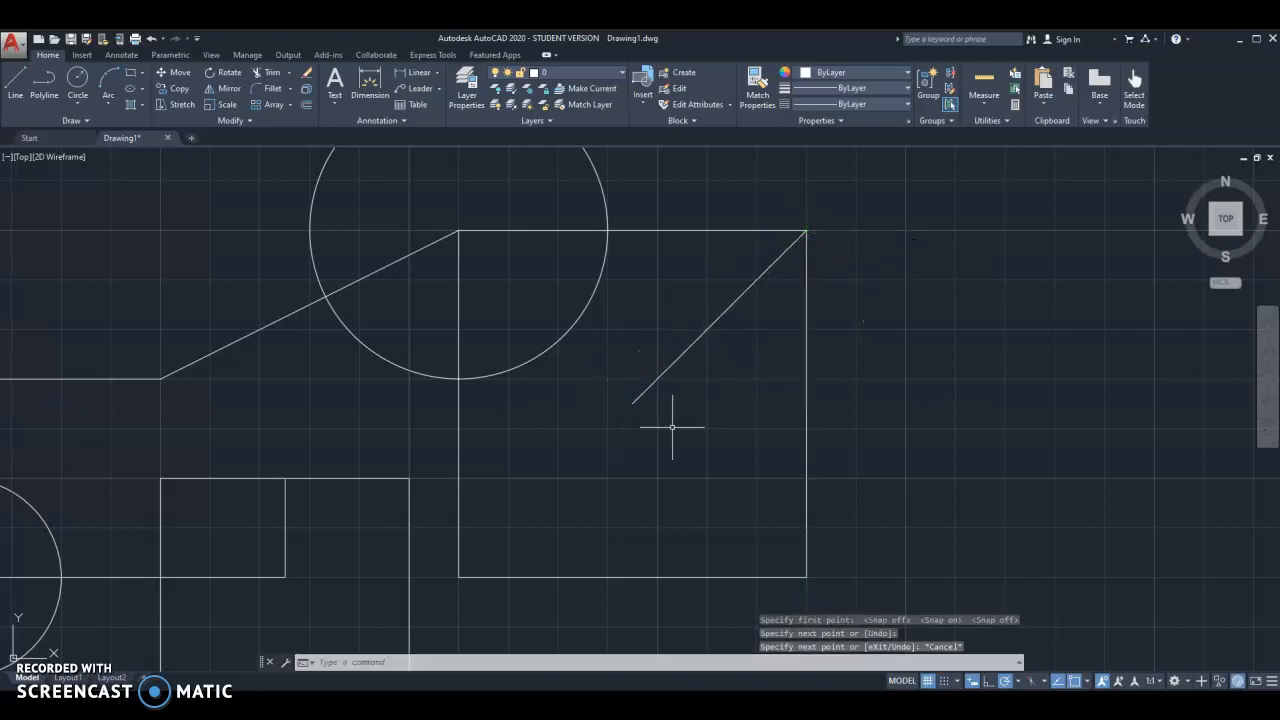
{"action": "key", "text": "Escape"}
- Draw a closed diamond inside the large circle by connecting its left, top, right and bottom quadrants with lines
{"action": "left_click", "coordinate": [1090, 684]}
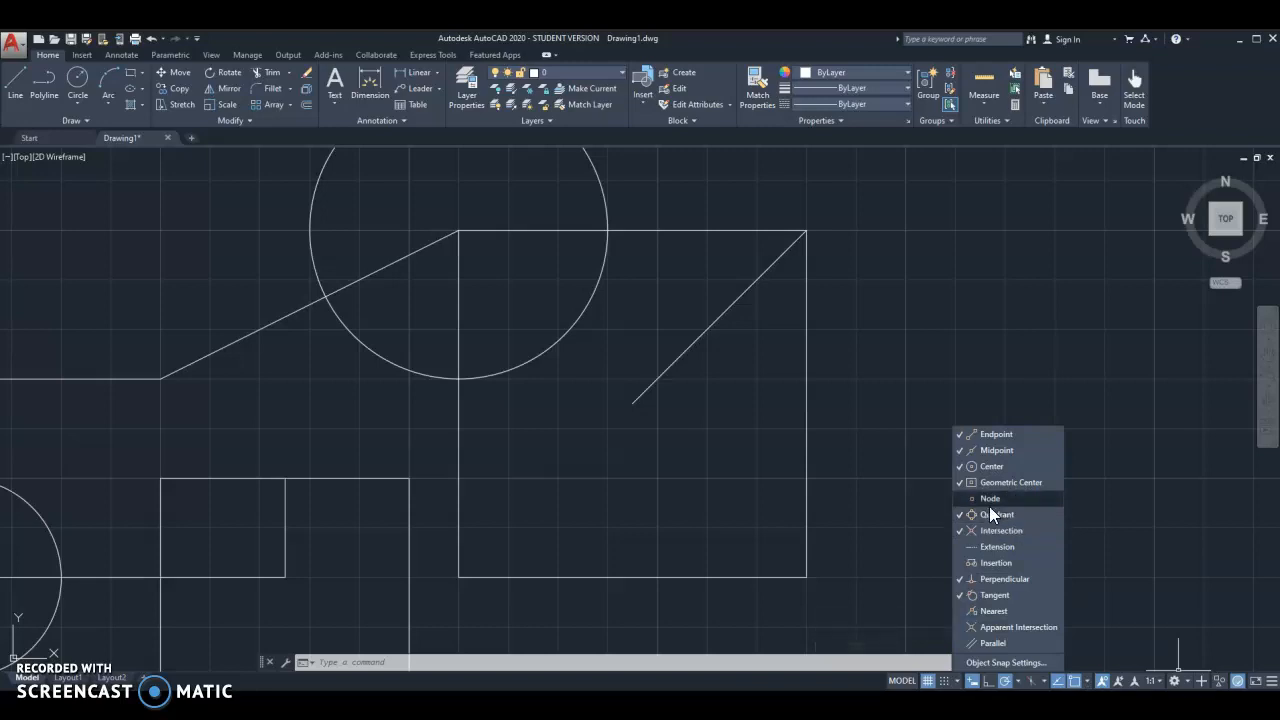
{"action": "left_click", "coordinate": [853, 369]}
{"action": "middle_click_drag", "start_coordinate": [899, 416], "coordinate": [915, 519]}
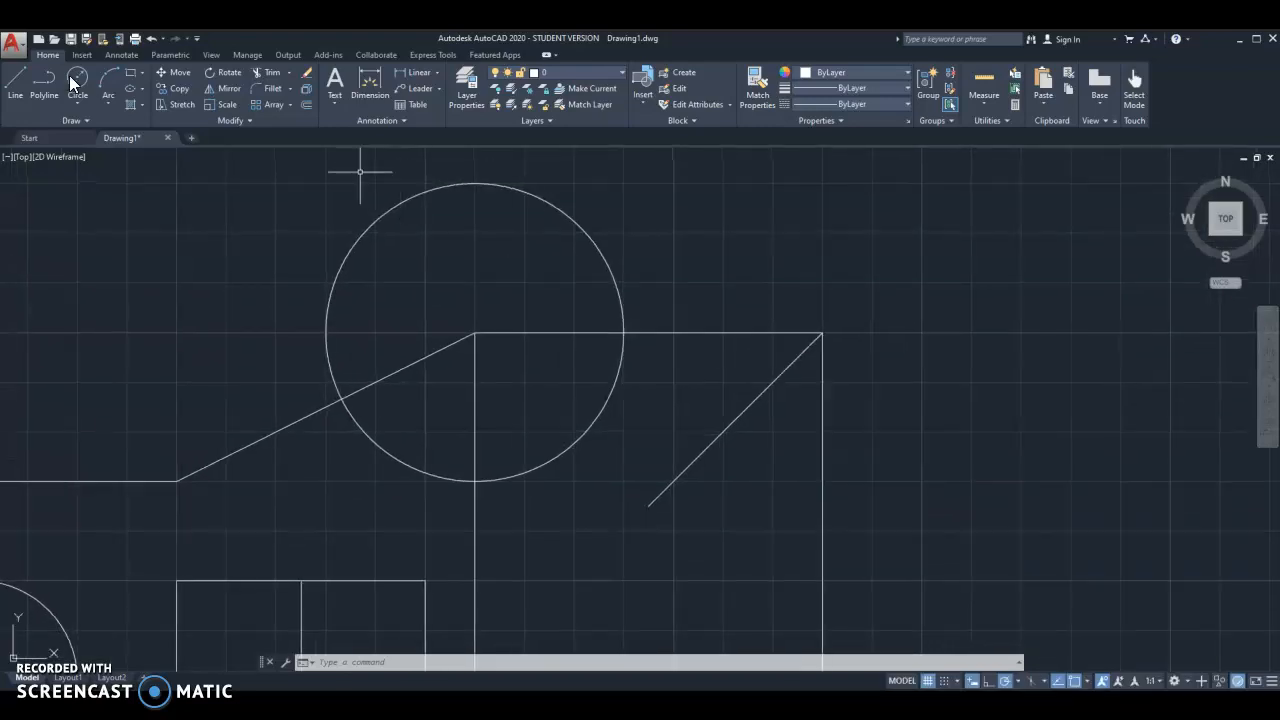
{"action": "left_click", "coordinate": [17, 88]}
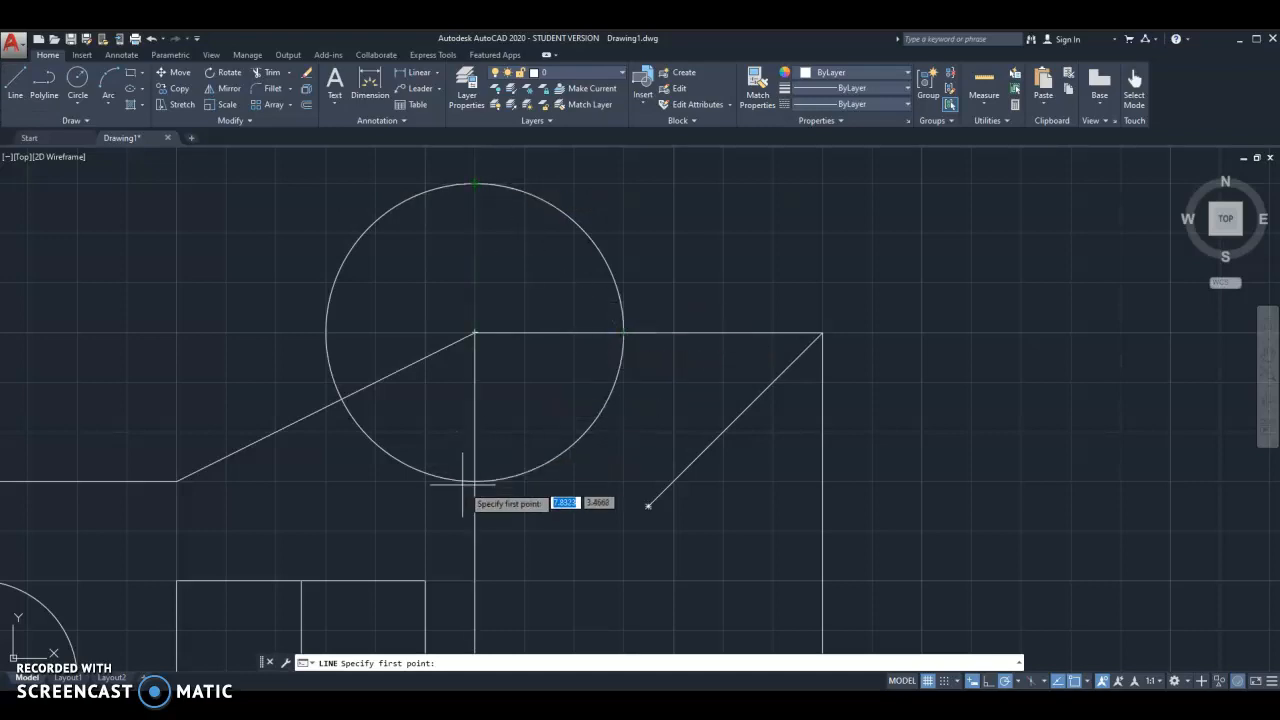
{"action": "left_click", "coordinate": [326, 333]}
{"action": "left_click", "coordinate": [474, 184]}
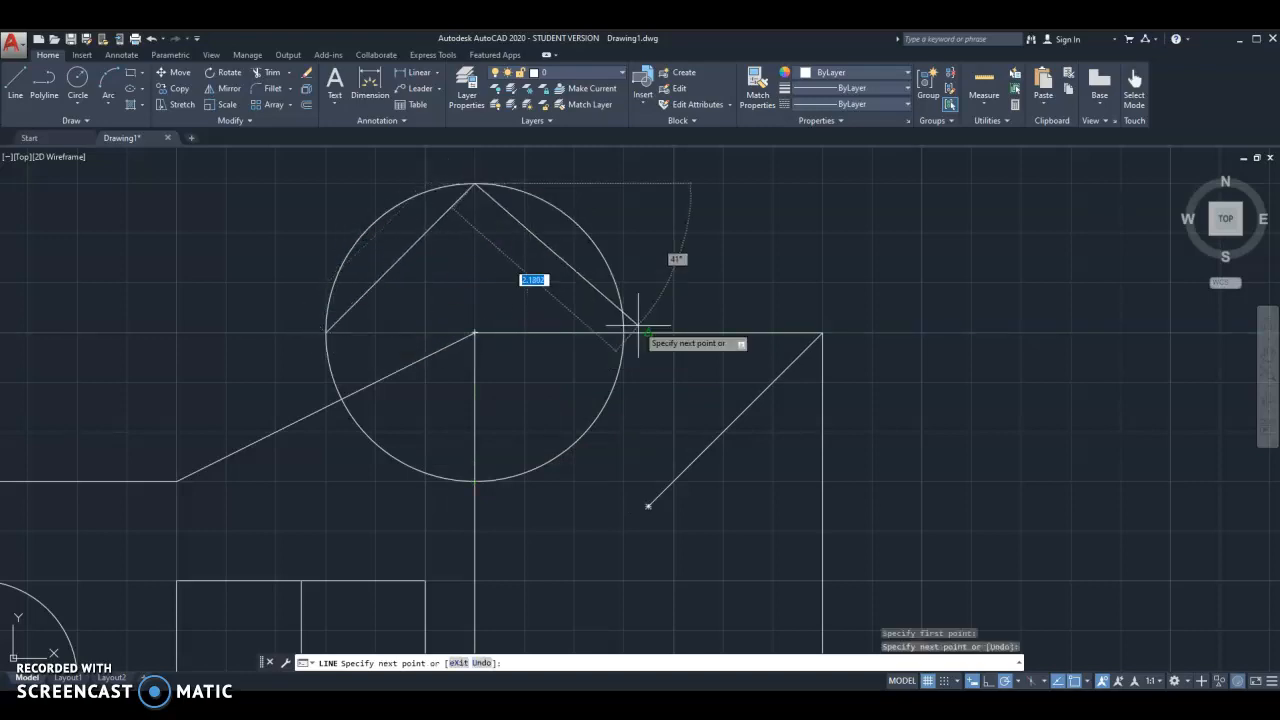
{"action": "left_click", "coordinate": [622, 333]}
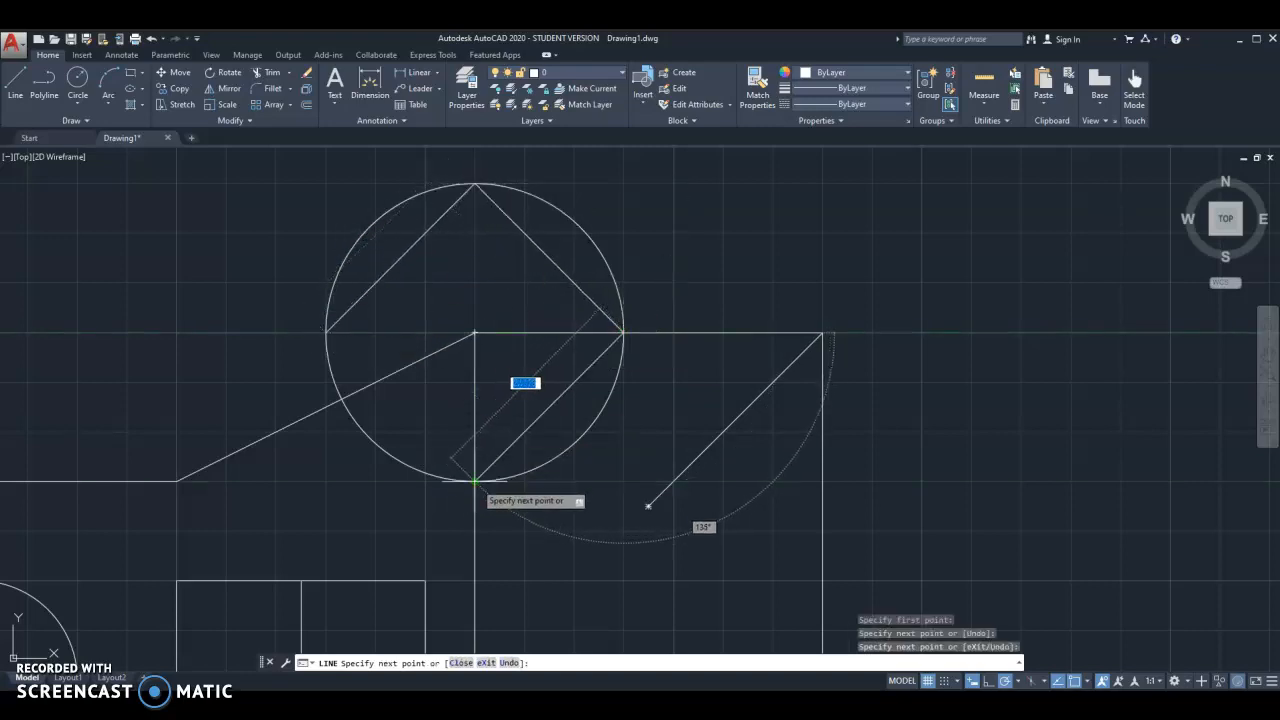
{"action": "left_click", "coordinate": [474, 481]}
{"action": "left_click", "coordinate": [326, 333]}
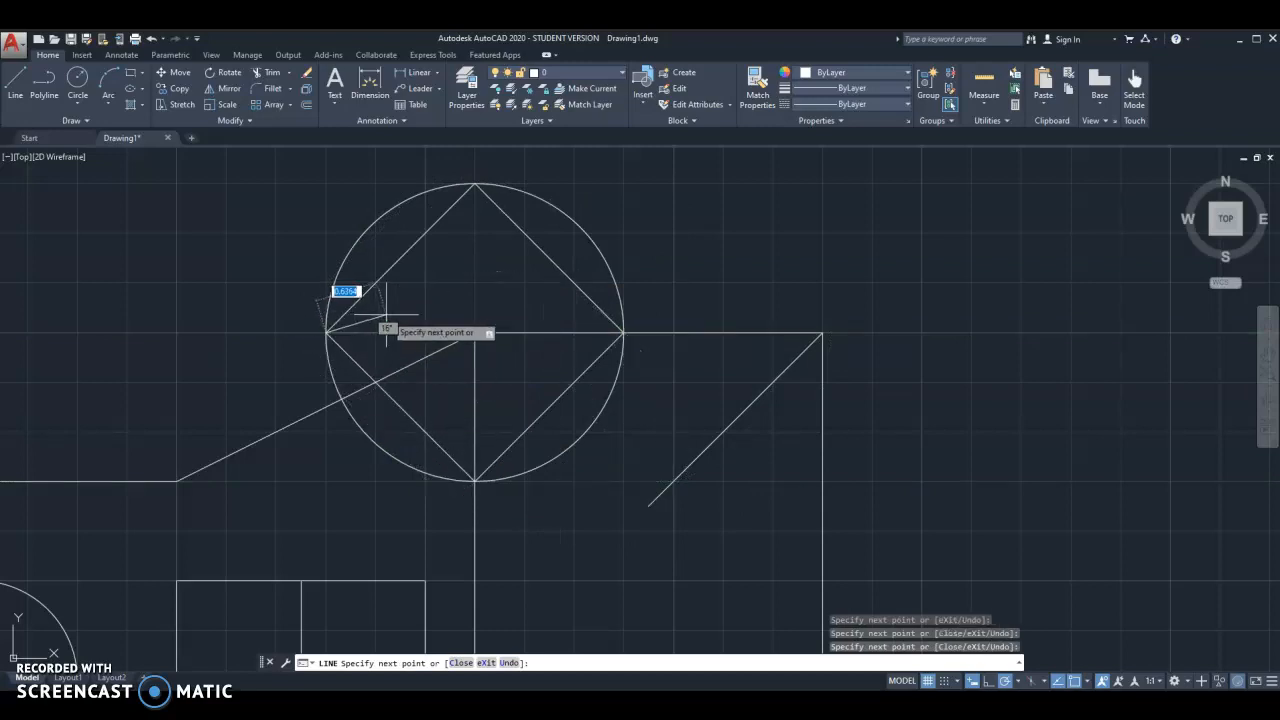
{"action": "key", "text": "Escape"}
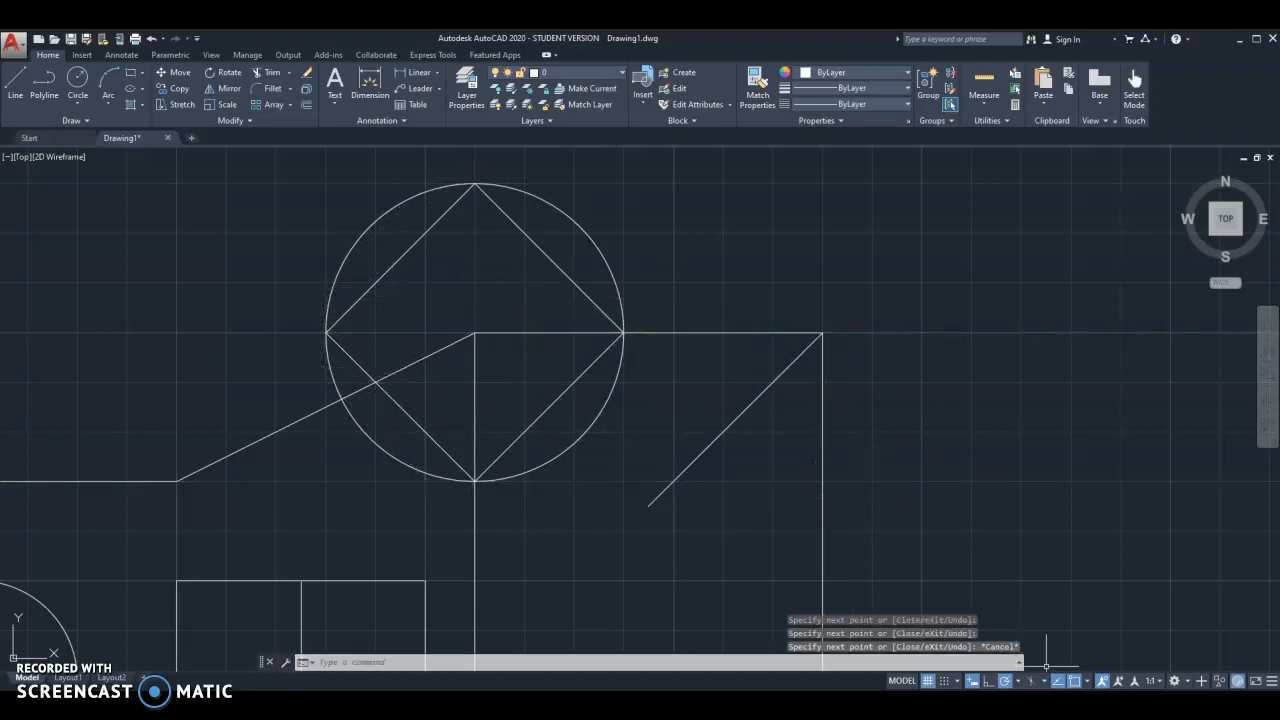
- With grid snap on, draw a horizontal line about 2.5 units long crossing the lower part of the large rectangle's right edge
{"action": "left_click", "coordinate": [1088, 684]}
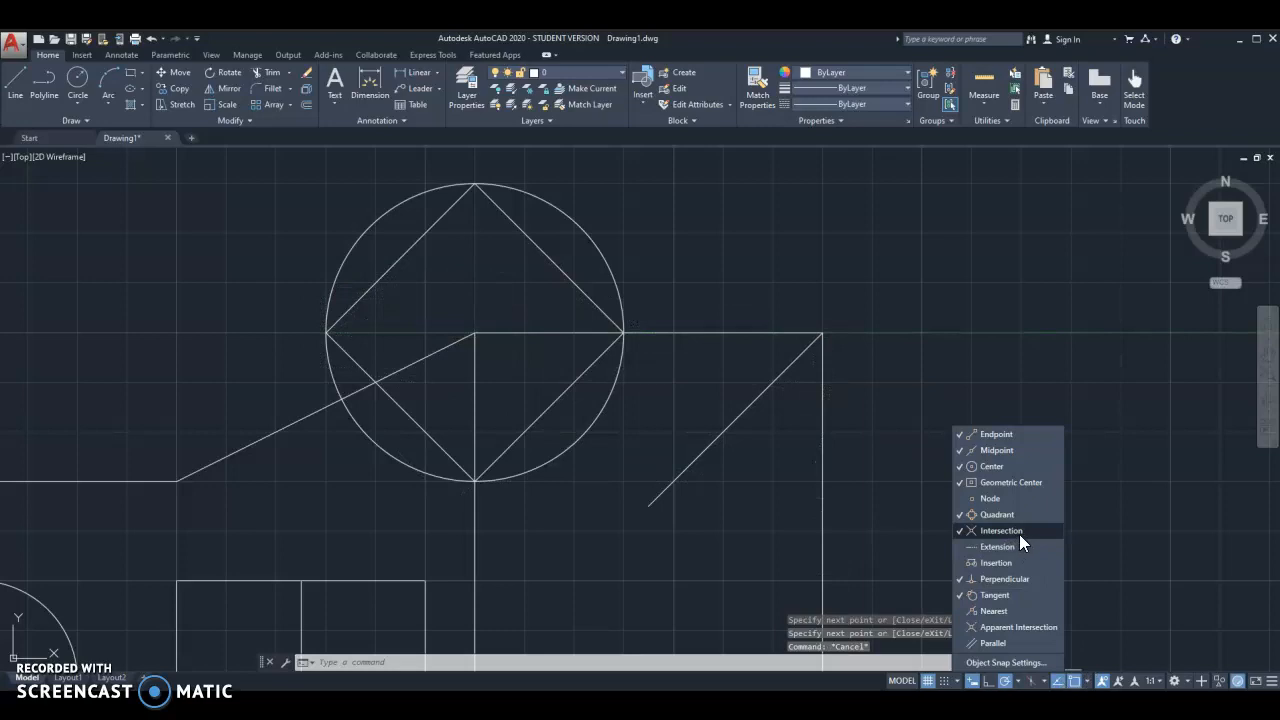
{"action": "scroll", "coordinate": [673, 368], "scroll_direction": "down", "scroll_amount": 2}
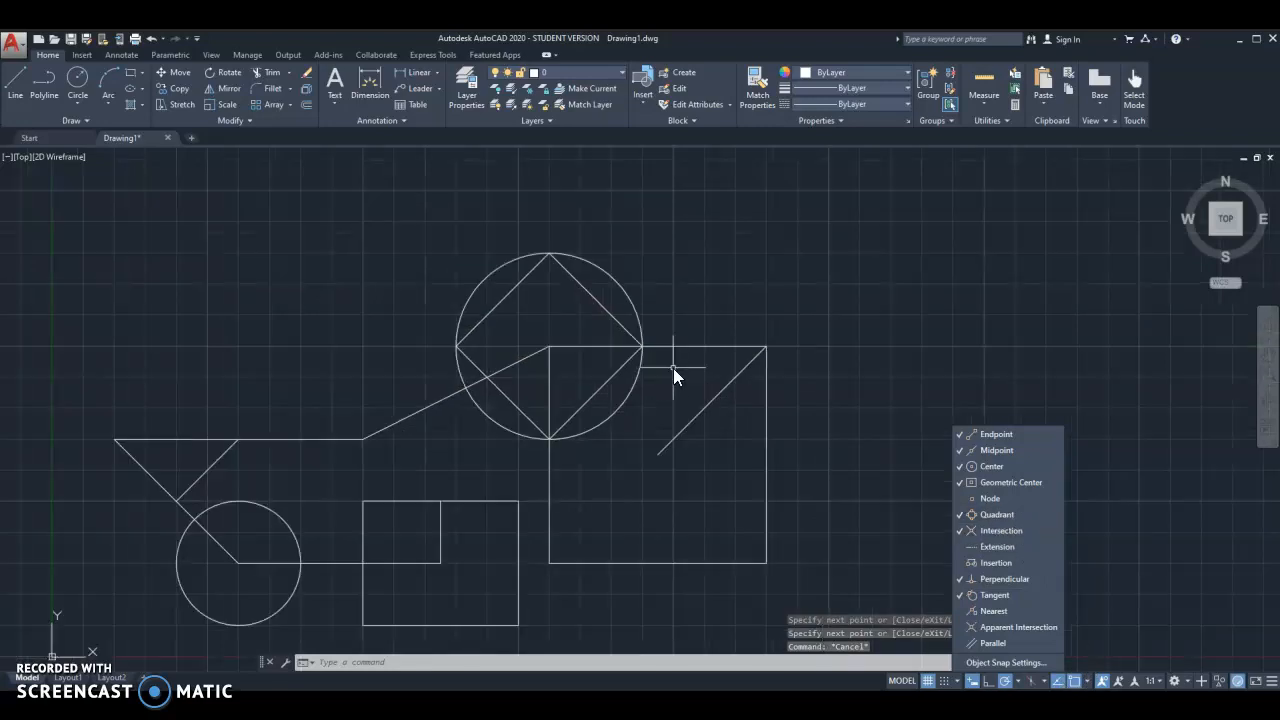
{"action": "key", "text": "Escape"}
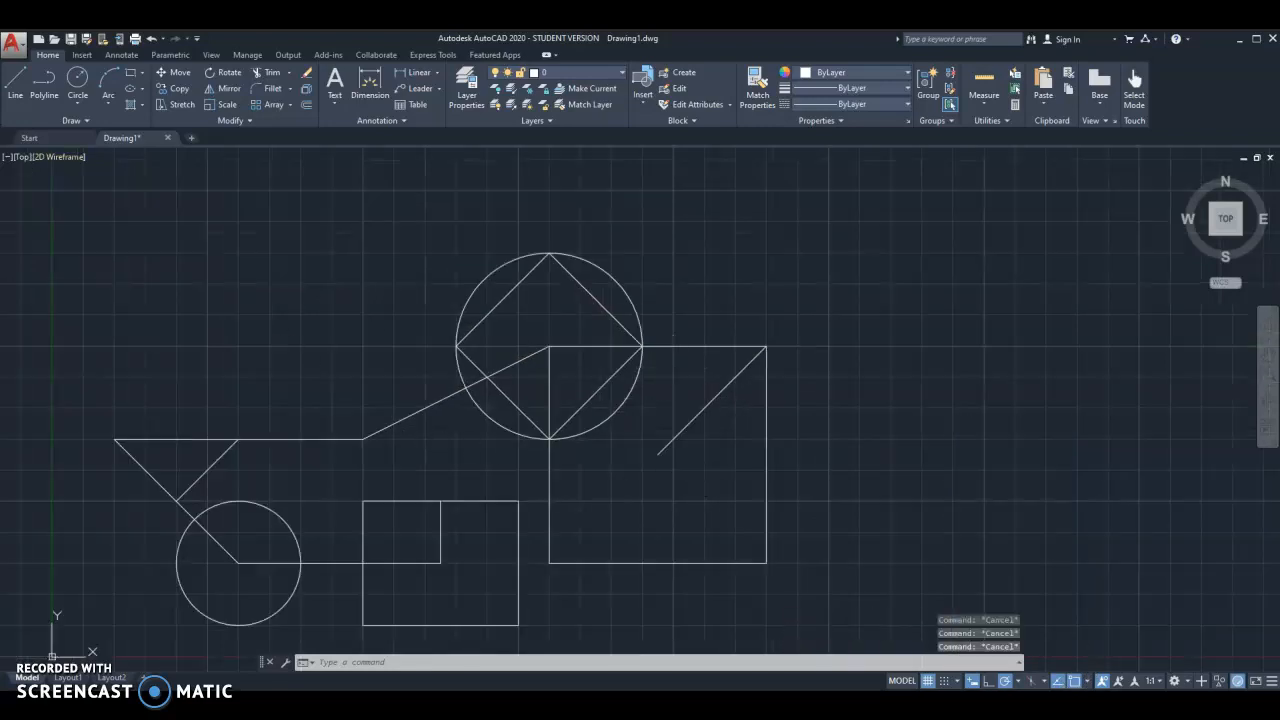
{"action": "left_click", "coordinate": [16, 82]}
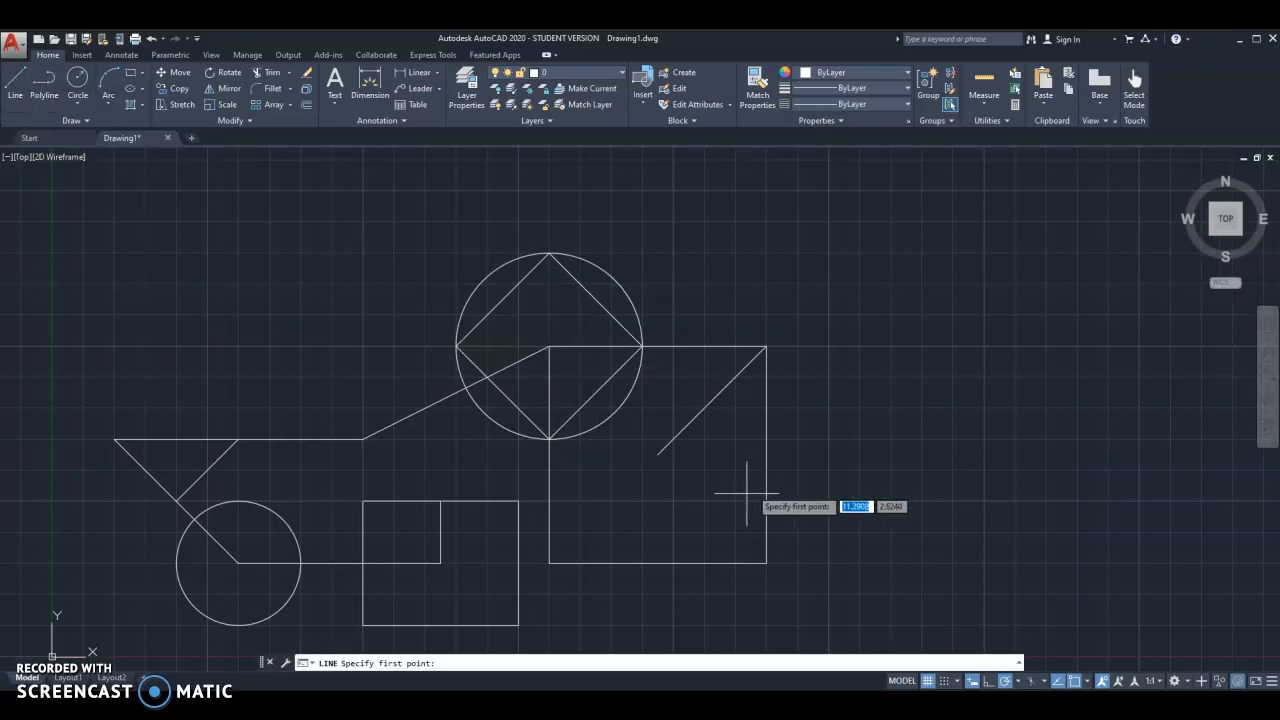
{"action": "left_click", "coordinate": [946, 686]}
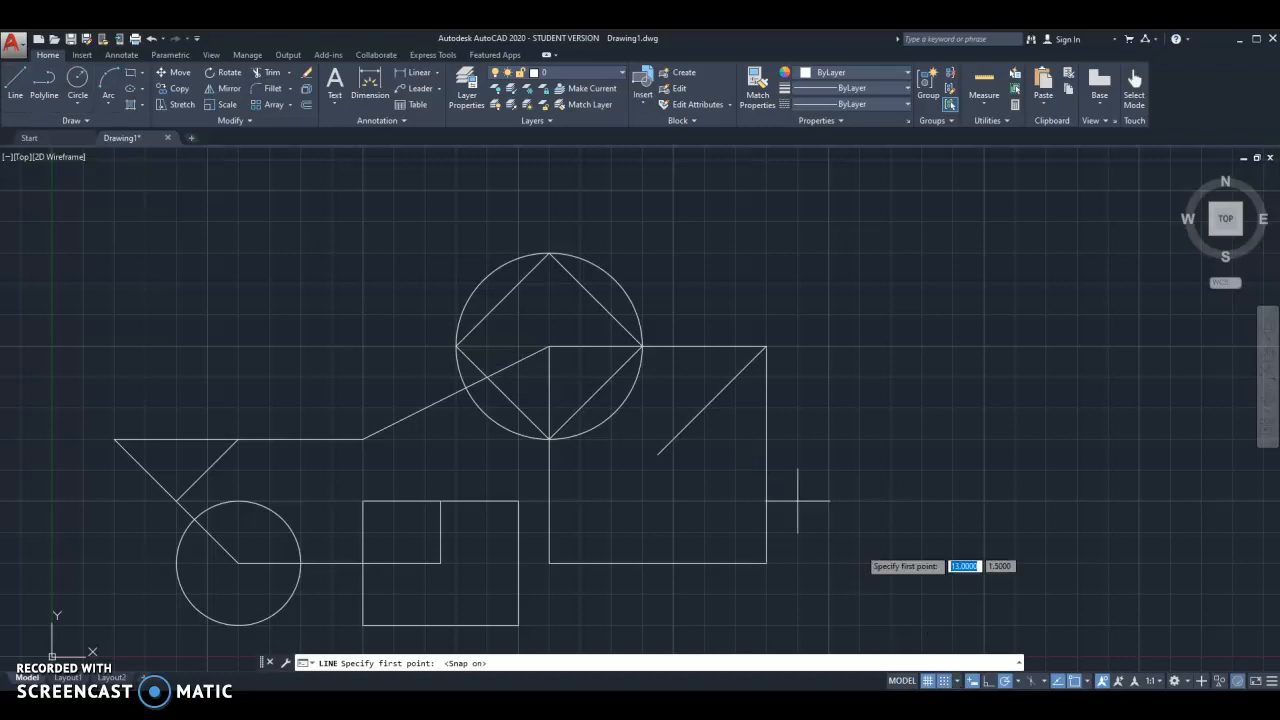
{"action": "left_click", "coordinate": [705, 500]}
{"action": "left_click", "coordinate": [859, 500]}
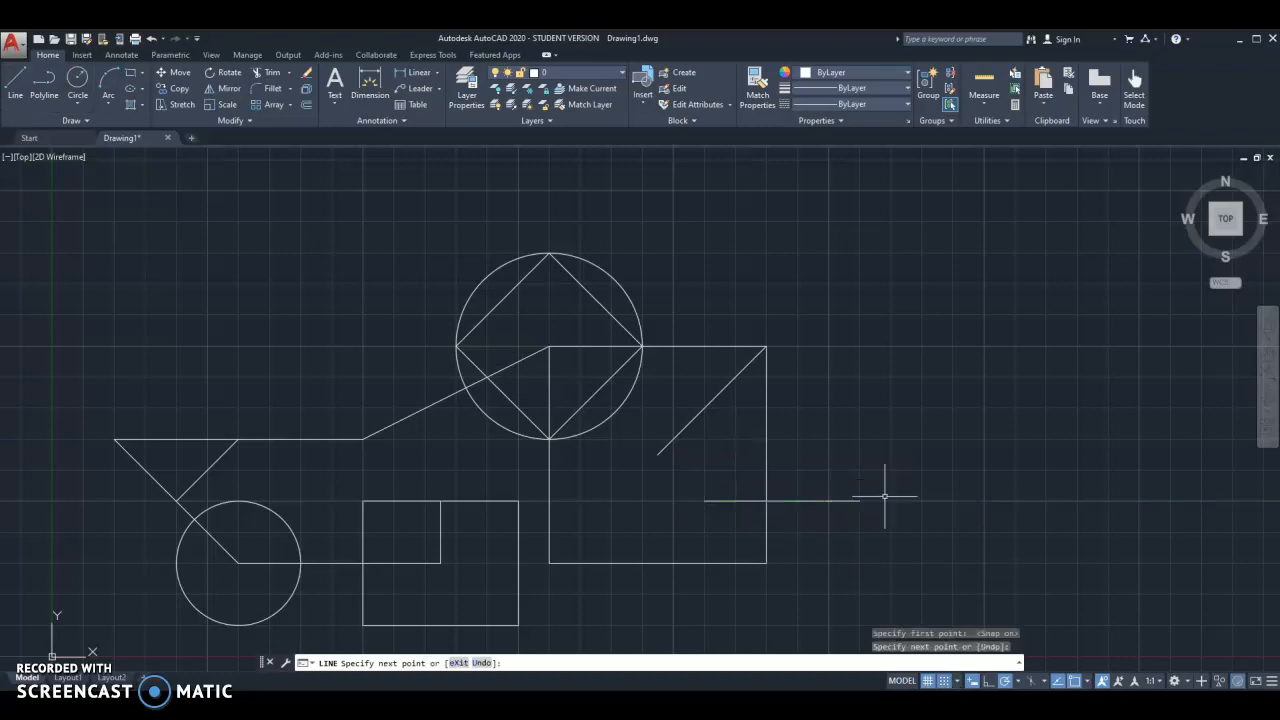
{"action": "key", "text": "Escape"}
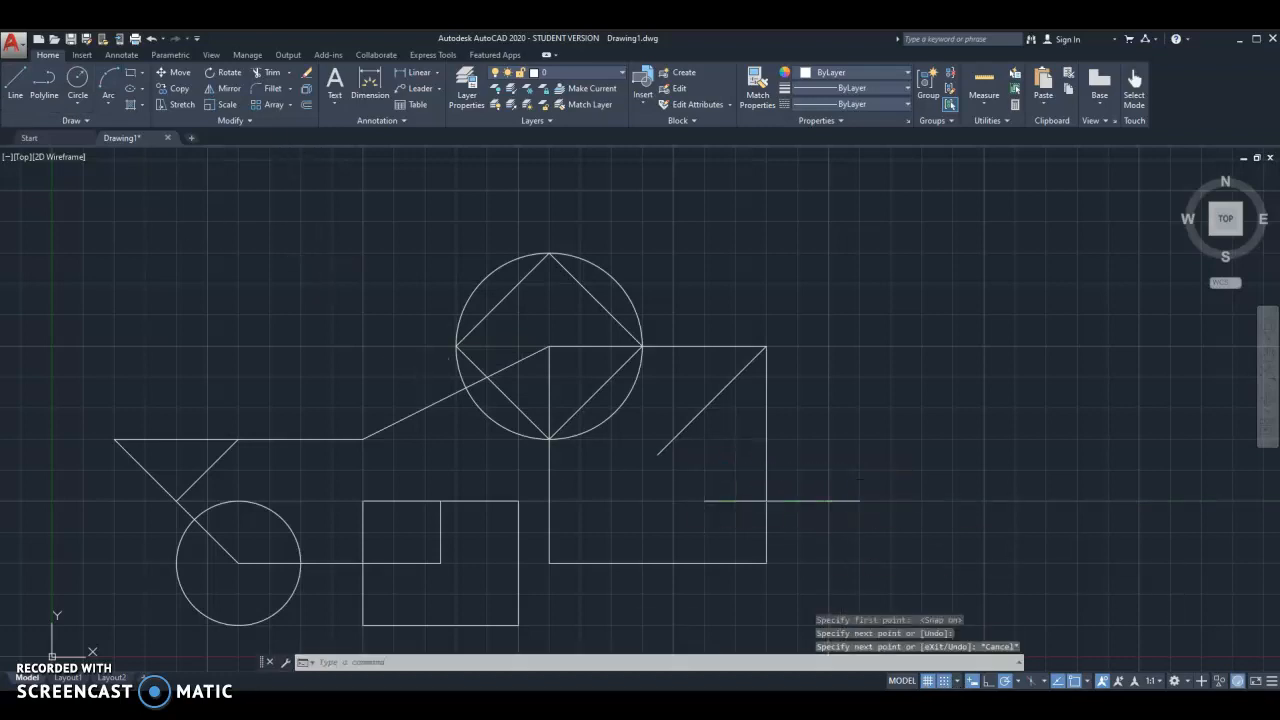
- Turn off grid snap and draw a line from the intersection on the large rectangle's right edge to its bottom edge's midpoint
{"action": "left_click", "coordinate": [946, 684]}
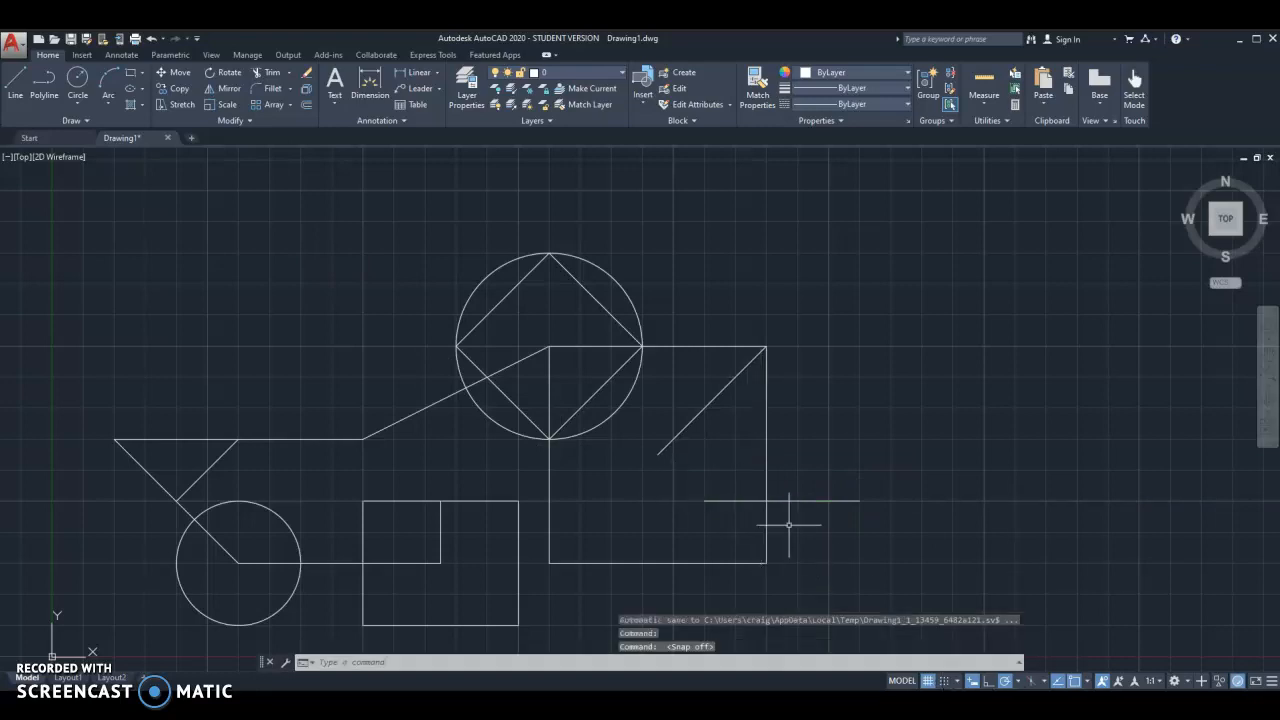
{"action": "left_click", "coordinate": [15, 82]}
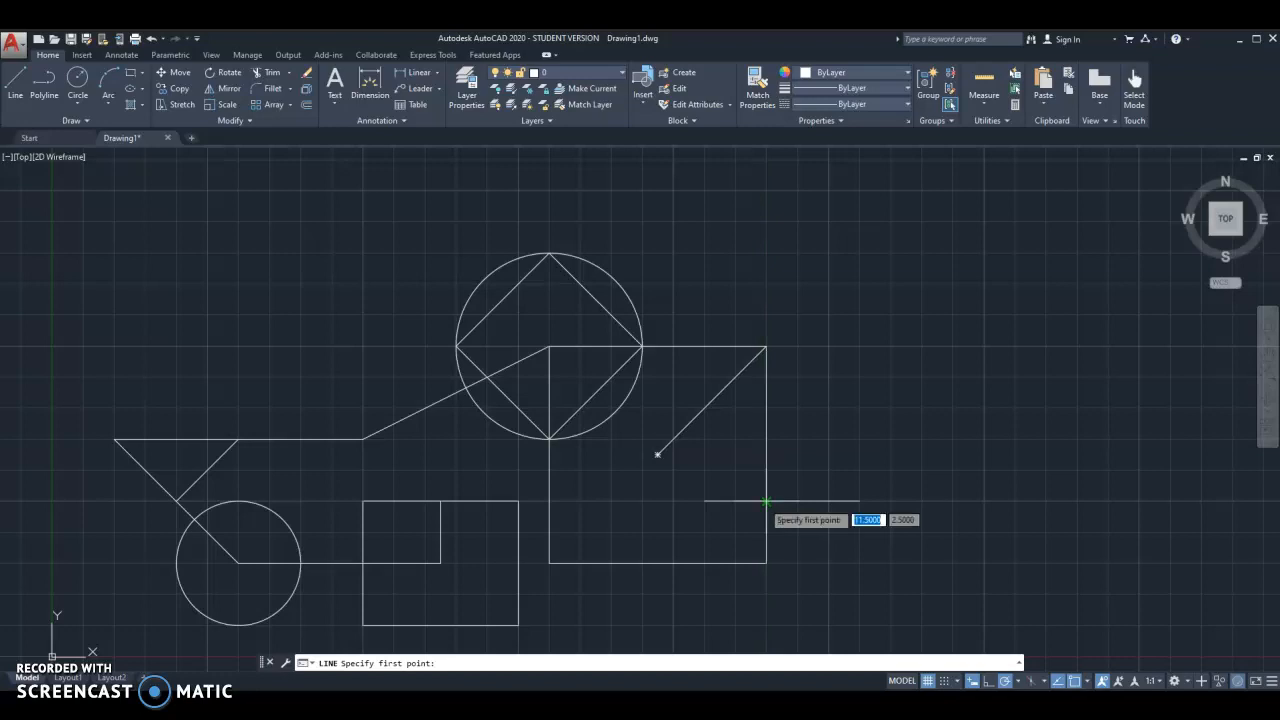
{"action": "left_click", "coordinate": [766, 501]}
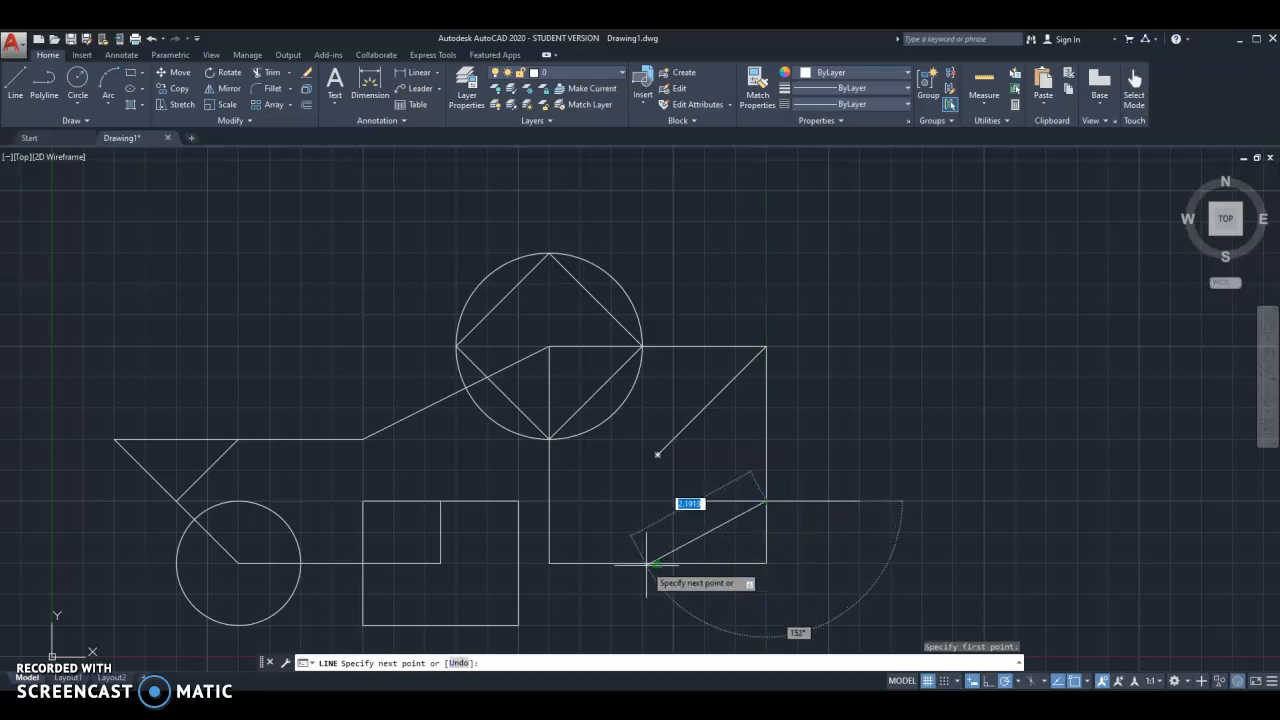
{"action": "left_click", "coordinate": [658, 563]}
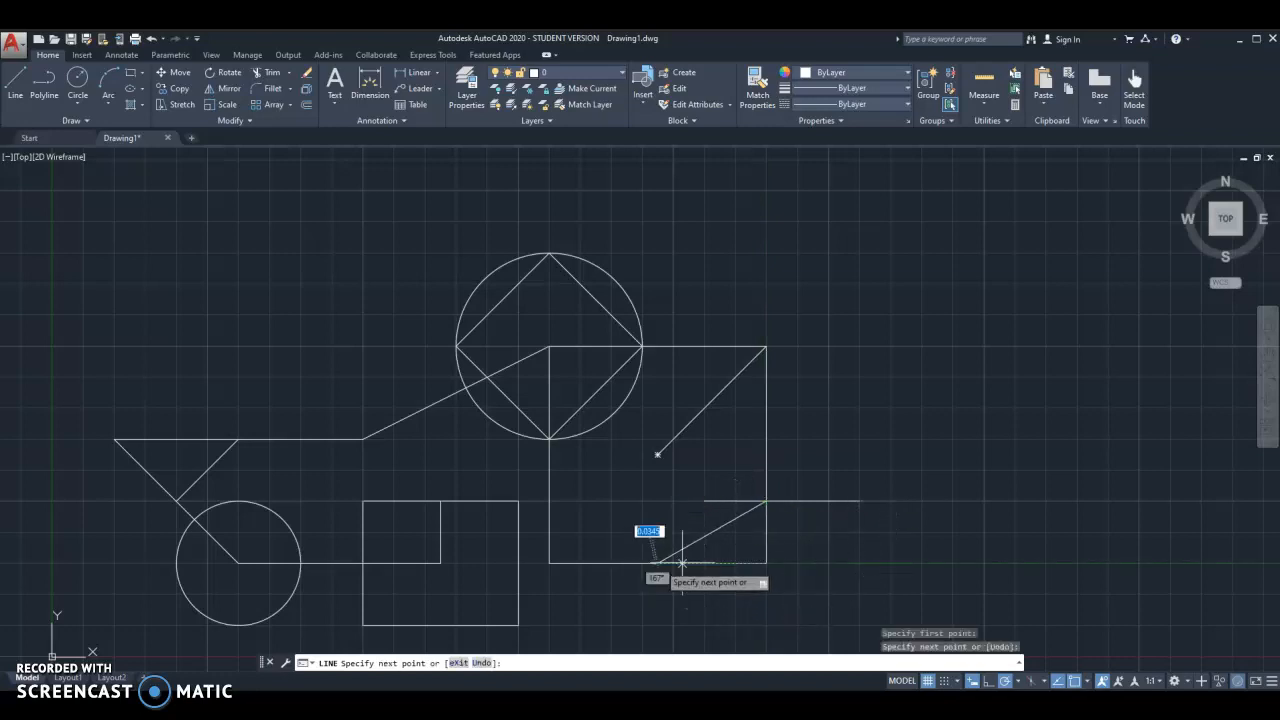
{"action": "key", "text": "Escape"}
- With grid snap on, draw a slanted line in the empty area right of the large circle, rising about 5 units over 3 units
{"action": "left_click", "coordinate": [1088, 682]}
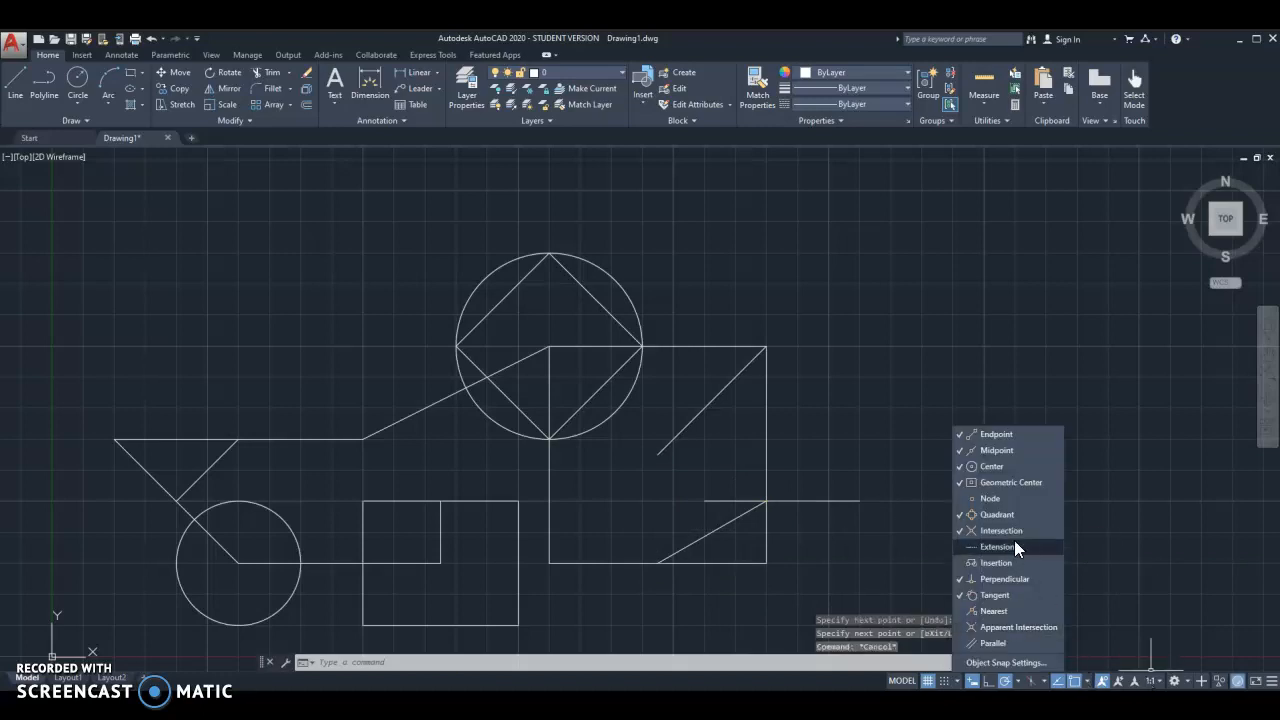
{"action": "key", "text": "Escape"}
{"action": "key", "text": "Escape"}
{"action": "mouse_move", "coordinate": [434, 434]}
{"action": "middle_mouse_down"}
{"action": "mouse_move", "coordinate": [346, 446]}
{"action": "mouse_move", "coordinate": [394, 533]}
{"action": "middle_mouse_up"}
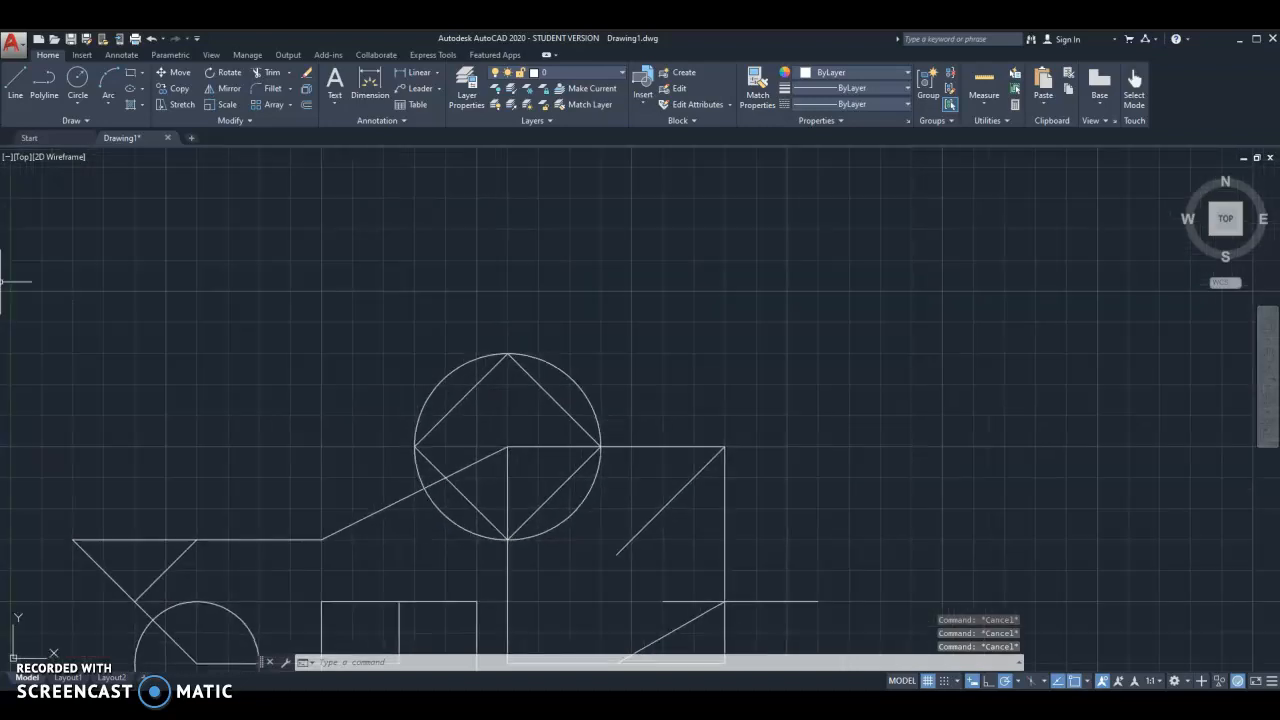
{"action": "mouse_move", "coordinate": [223, 380]}
{"action": "middle_mouse_down"}
{"action": "mouse_move", "coordinate": [373, 273]}
{"action": "mouse_move", "coordinate": [387, 235]}
{"action": "middle_mouse_up"}
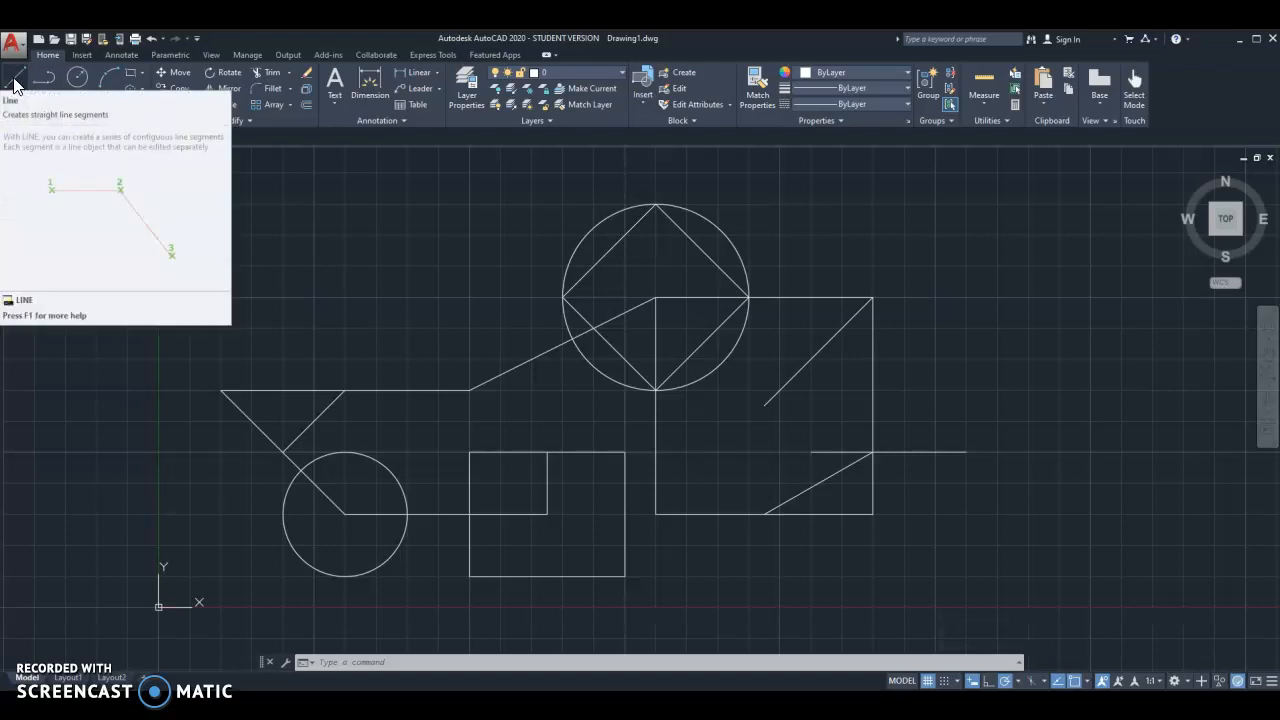
{"action": "left_click", "coordinate": [15, 84]}
{"action": "left_click", "coordinate": [944, 681]}
{"action": "mouse_move", "coordinate": [1057, 206]}
{"action": "middle_mouse_down"}
{"action": "mouse_move", "coordinate": [766, 480]}
{"action": "mouse_move", "coordinate": [791, 543]}
{"action": "middle_mouse_up"}
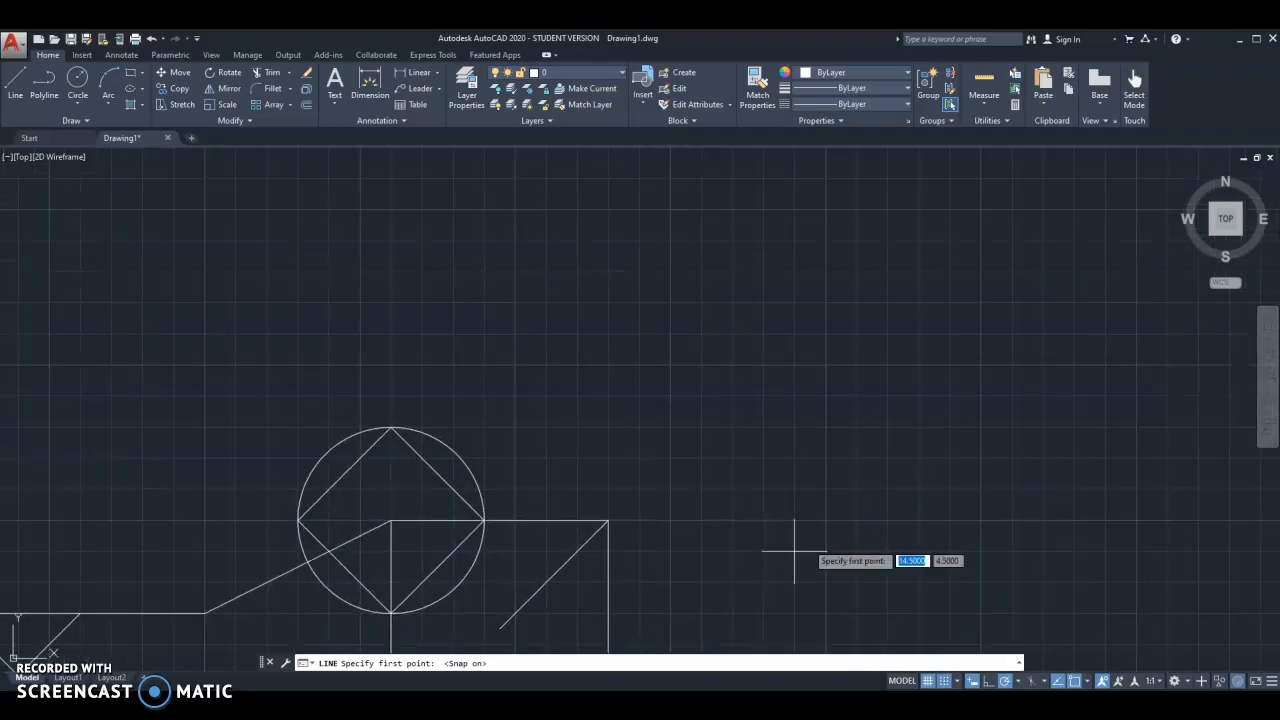
{"action": "left_click", "coordinate": [734, 548]}
{"action": "left_click", "coordinate": [919, 240]}
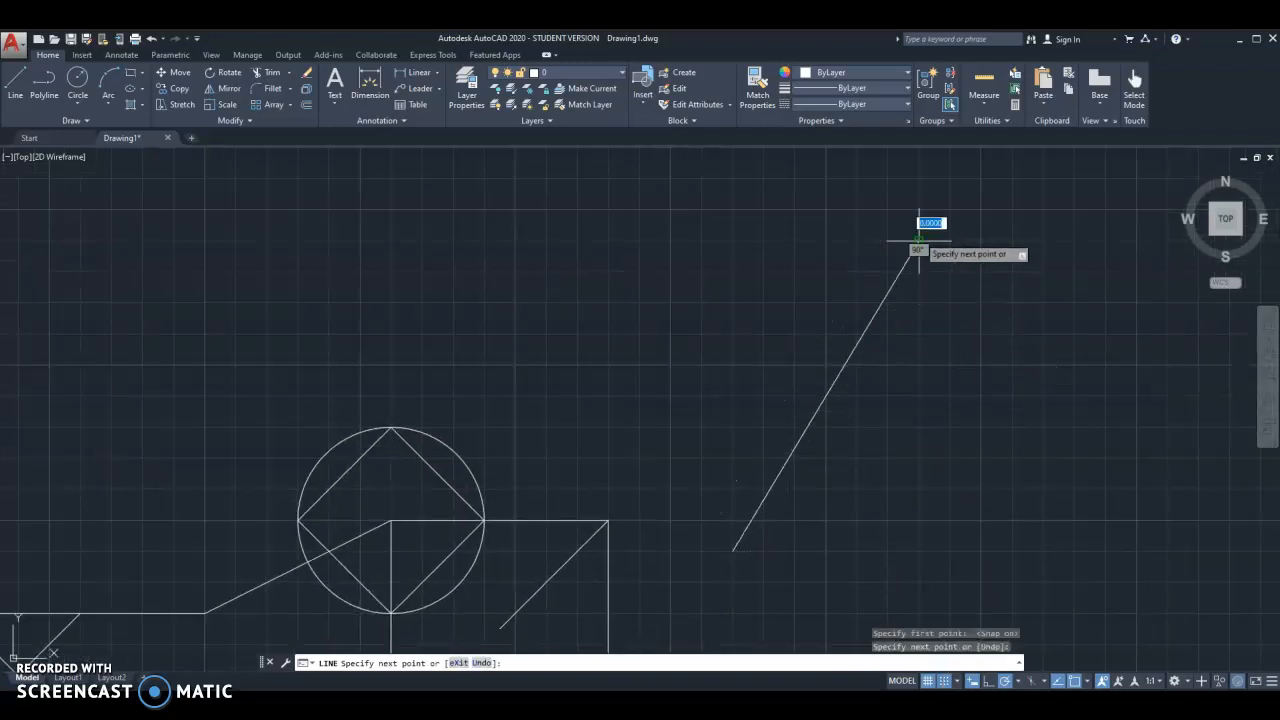
{"action": "key", "text": "Escape"}
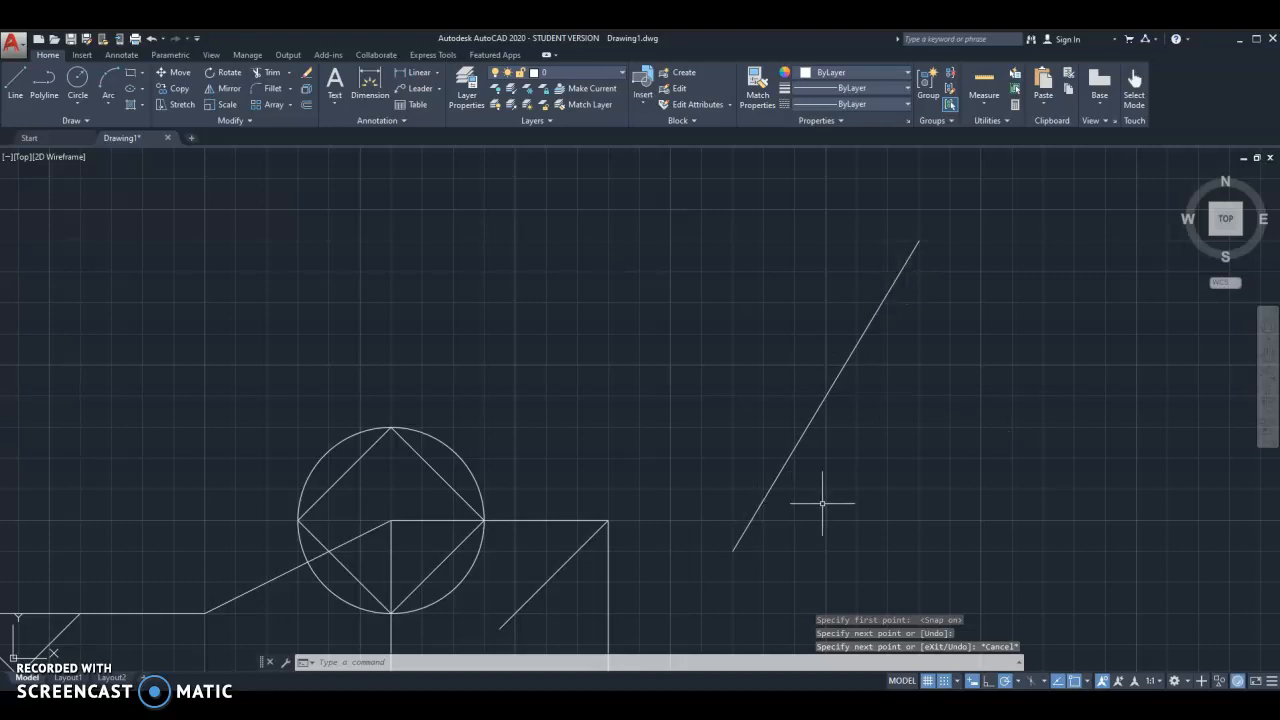
- Draw a line from grid point 11, 9 perpendicular to the slanted line, turning off grid snap for the endpoint
{"action": "left_click", "coordinate": [16, 85]}
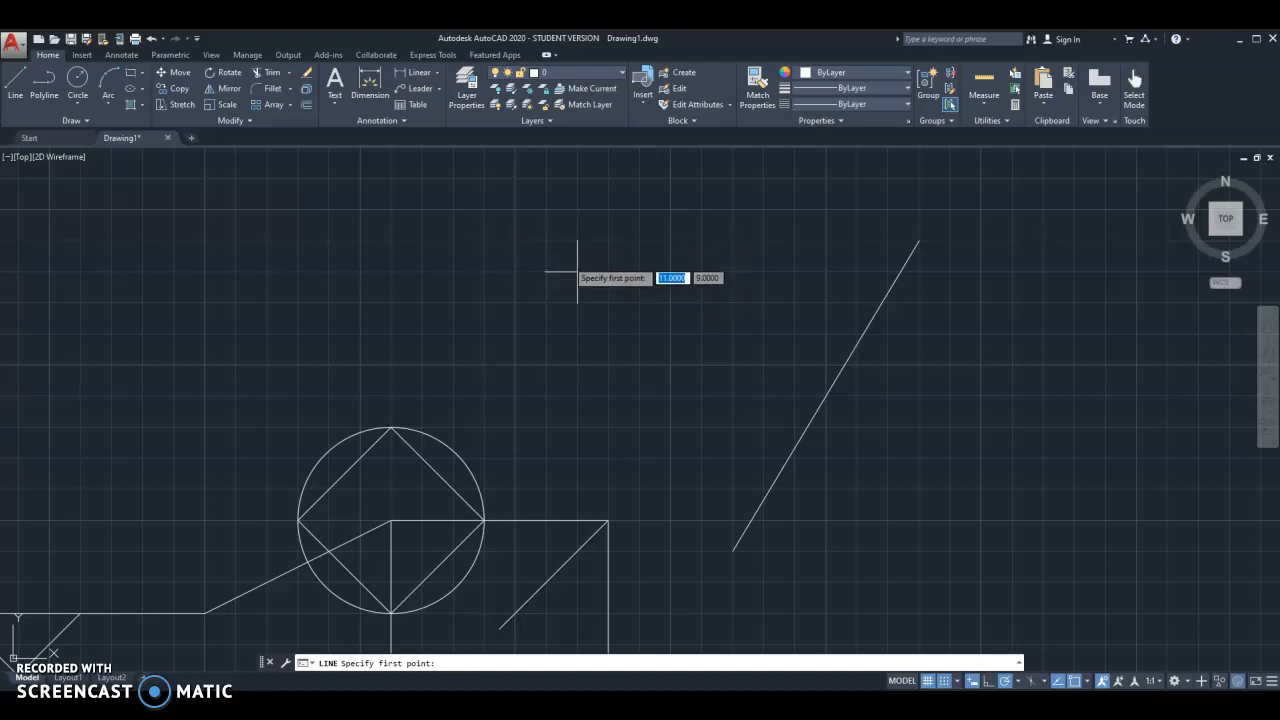
{"action": "left_click", "coordinate": [577, 271]}
{"action": "left_click", "coordinate": [944, 681]}
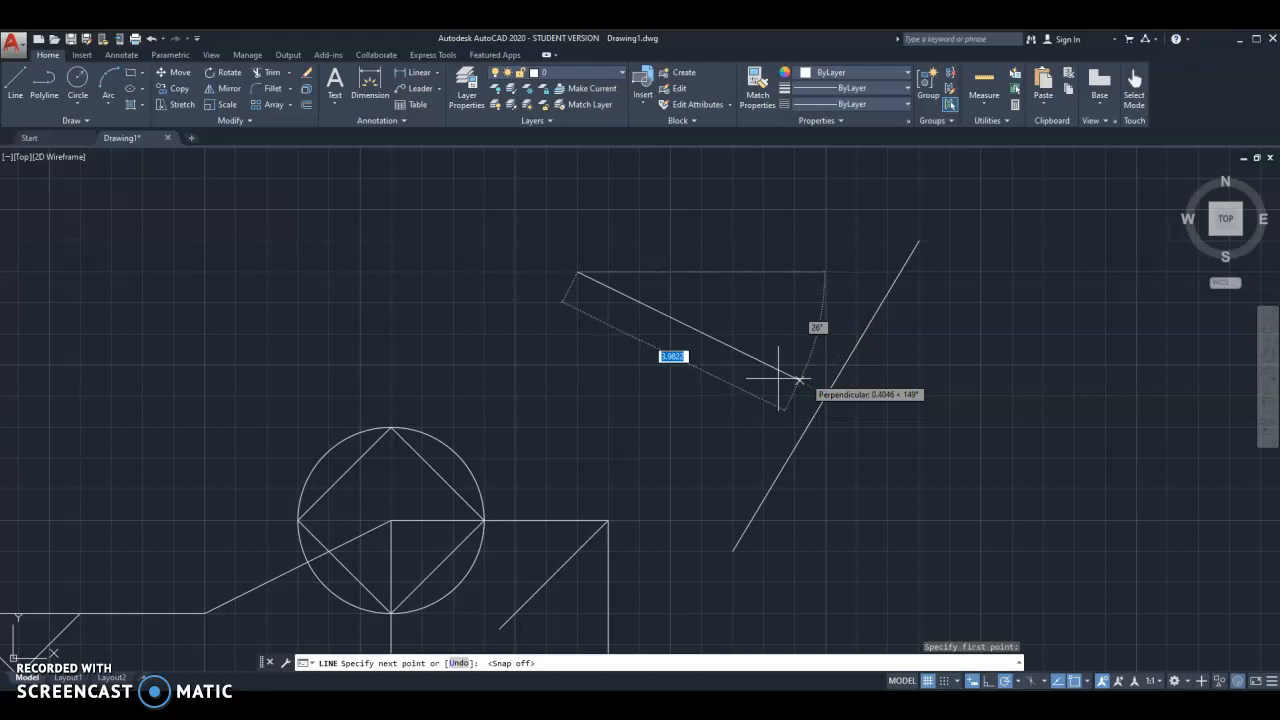
{"action": "scroll", "coordinate": [829, 423], "scroll_direction": "up", "scroll_amount": 2}
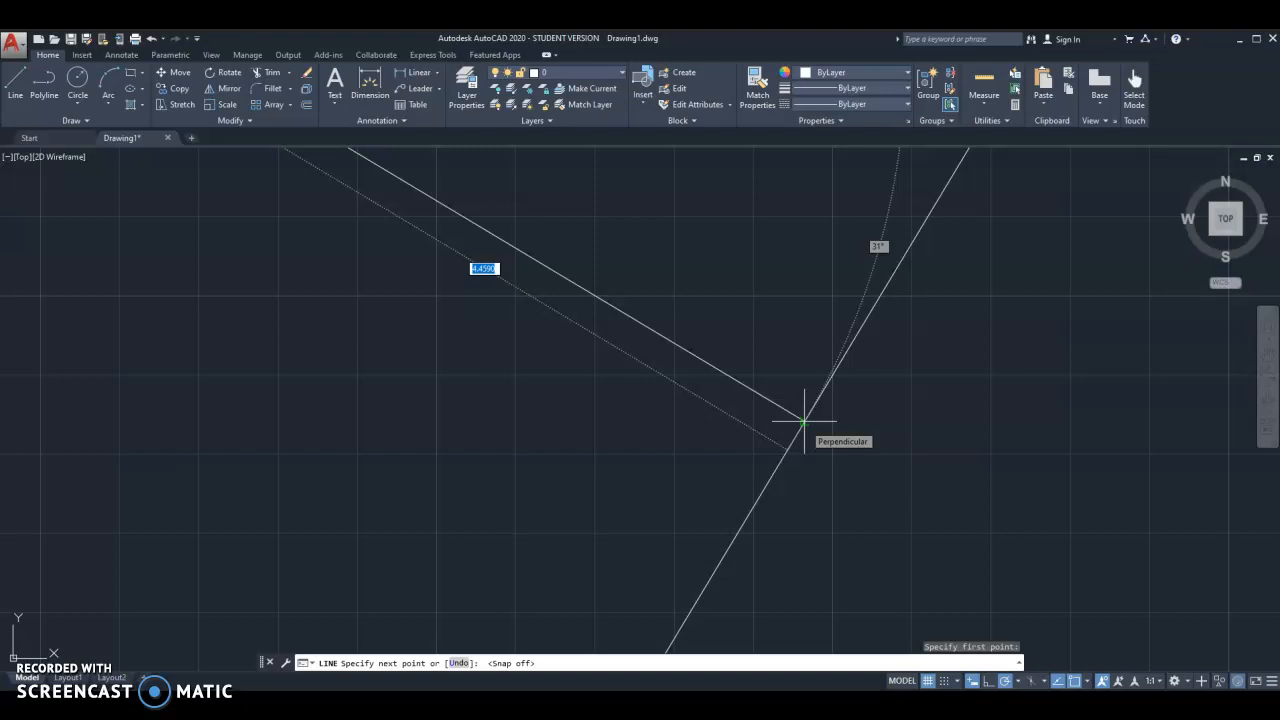
{"action": "scroll", "coordinate": [804, 421], "scroll_direction": "down", "scroll_amount": 2}
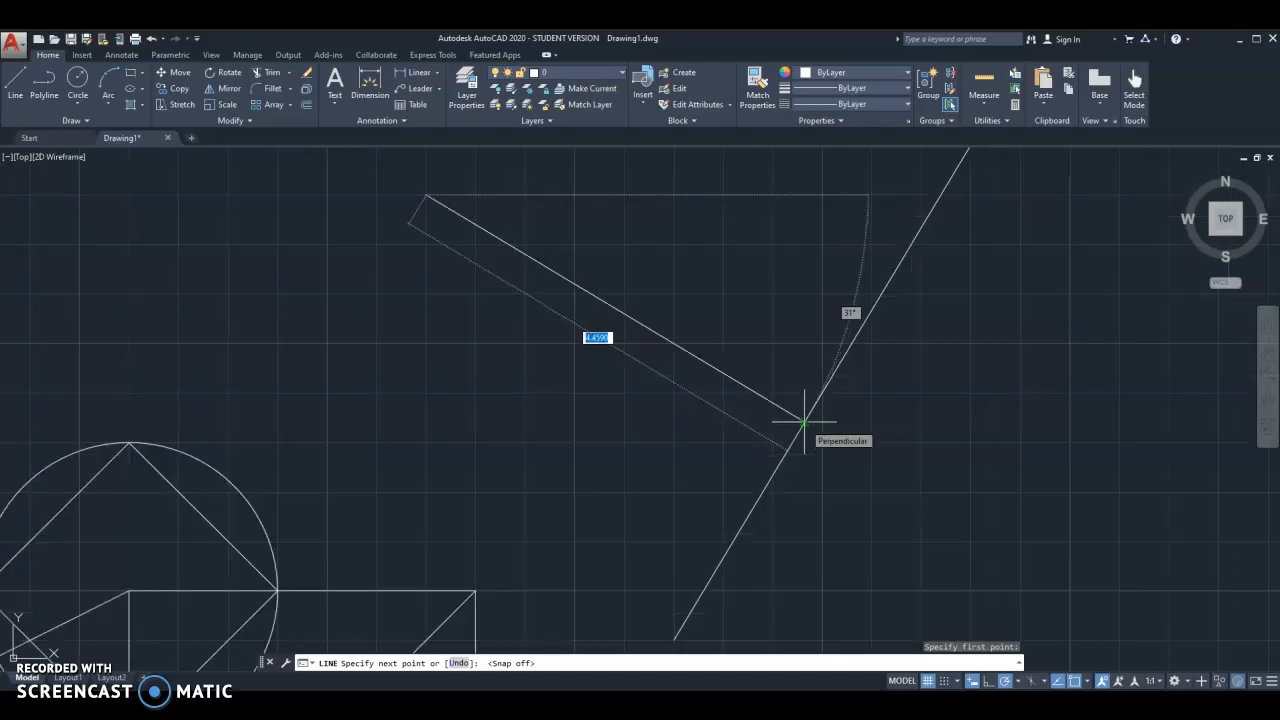
{"action": "left_click", "coordinate": [804, 421]}
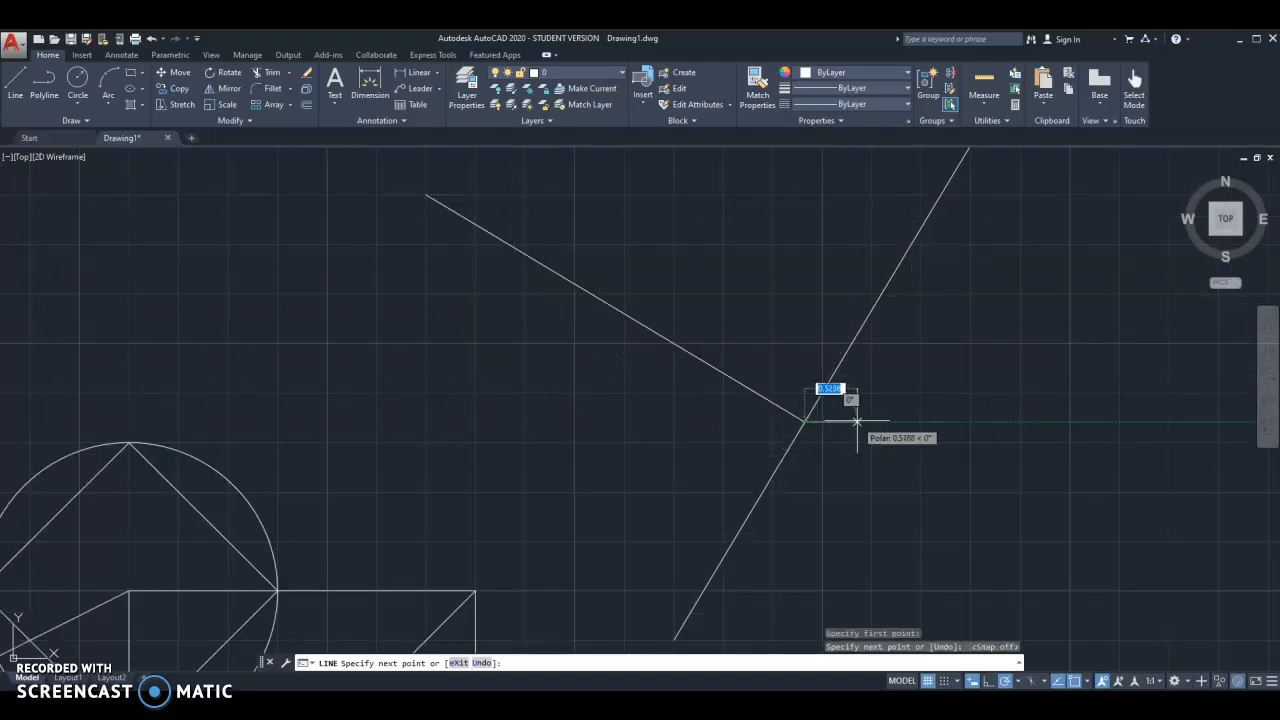
{"action": "key", "text": "Escape"}
{"action": "key", "text": "Escape"}
{"action": "key", "text": "Escape"}
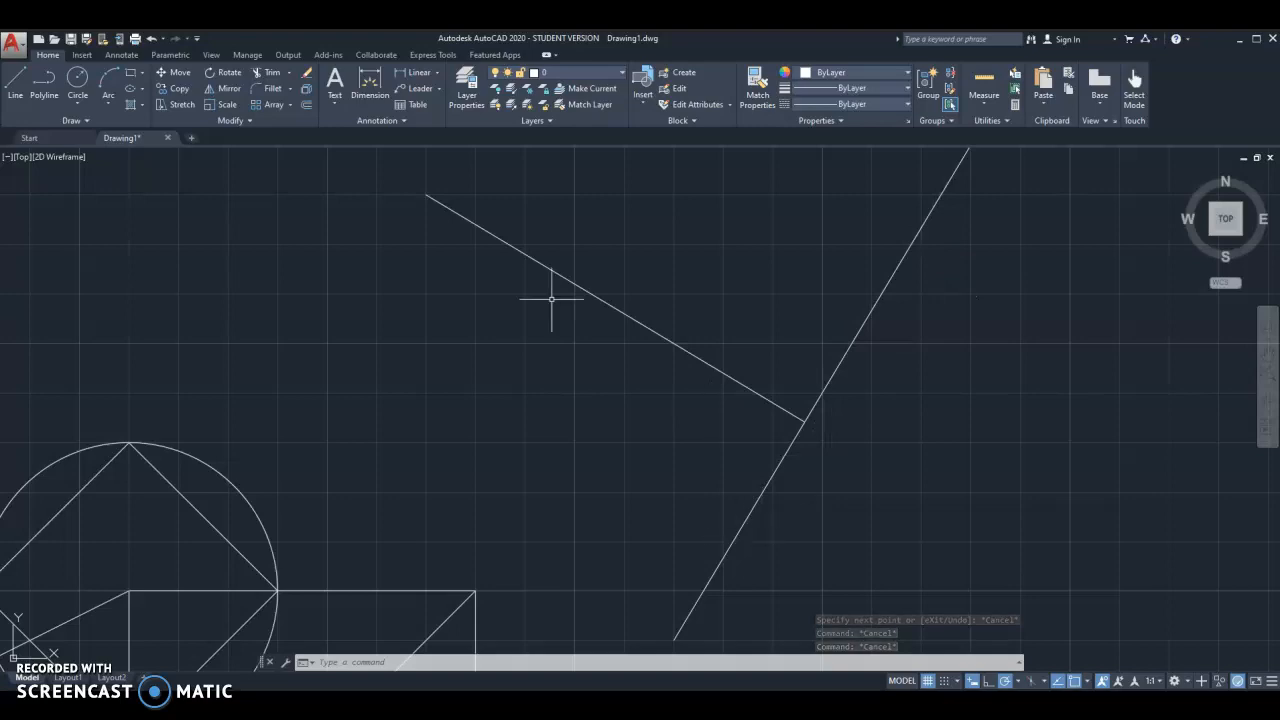
- Add an angular dimension between the perpendicular line and the slanted line, placing its arc above their junction
{"action": "left_click", "coordinate": [438, 74]}
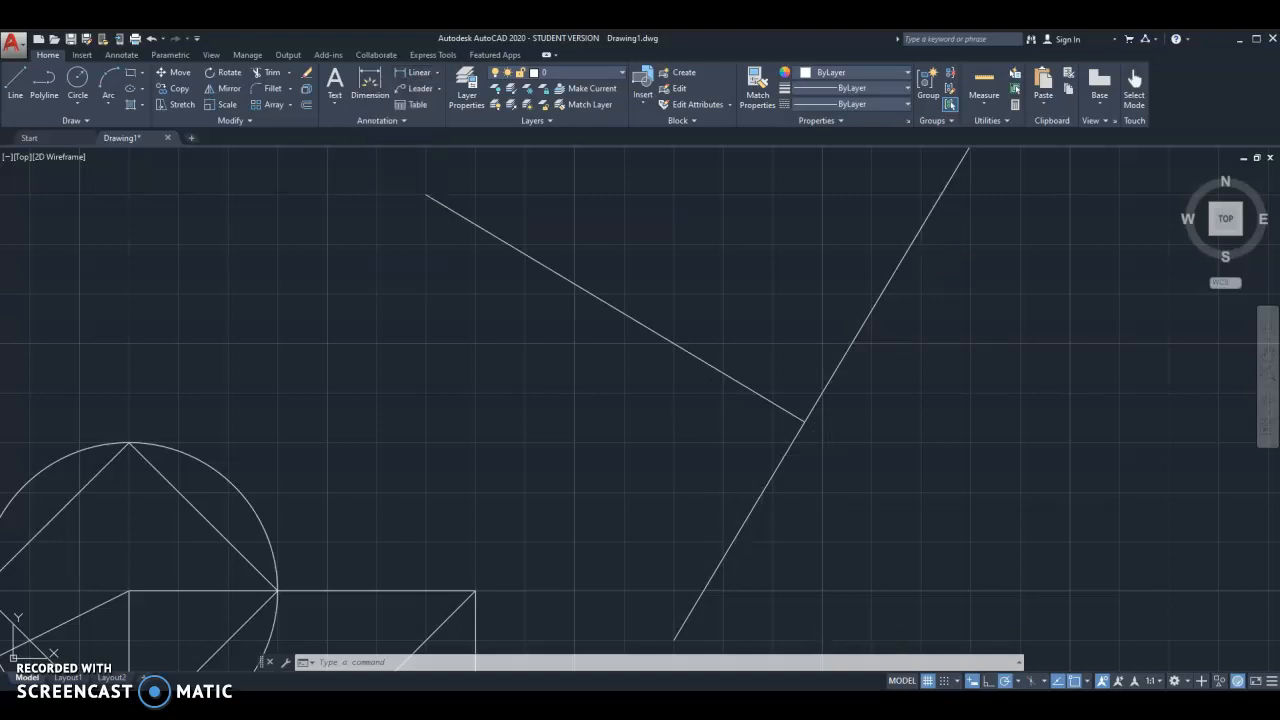
{"action": "left_click", "coordinate": [704, 360]}
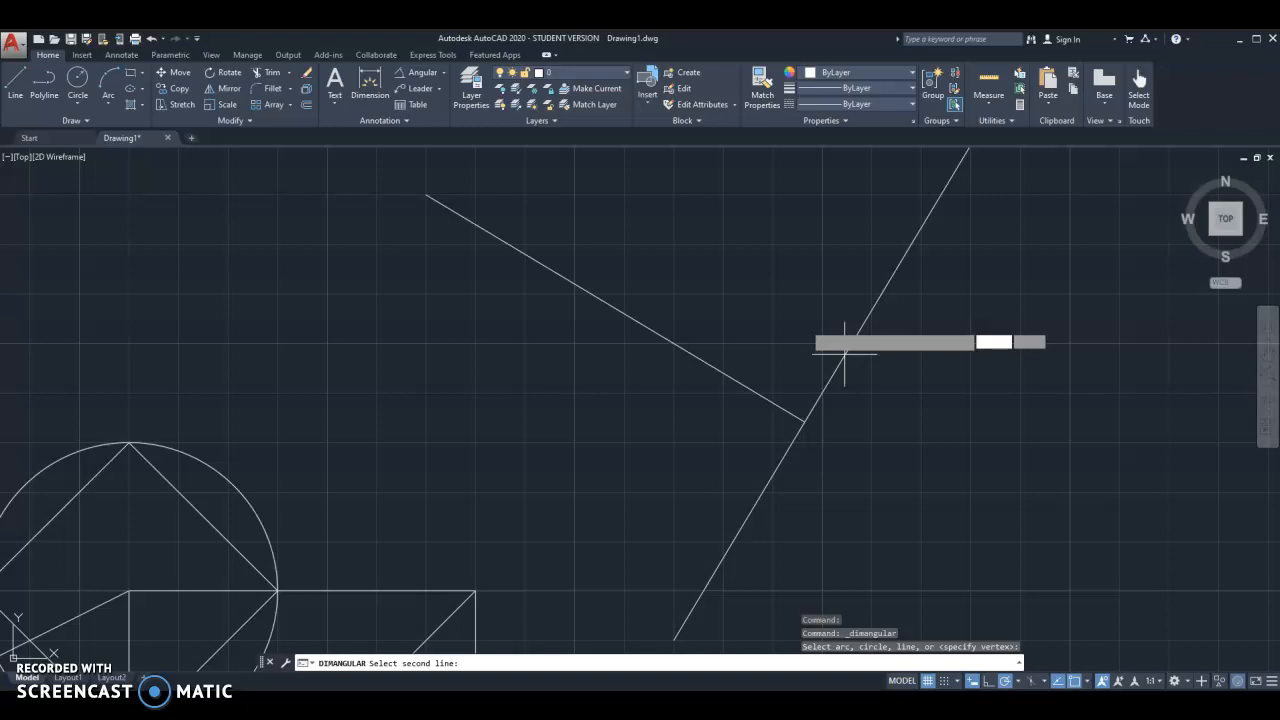
{"action": "left_click", "coordinate": [845, 345]}
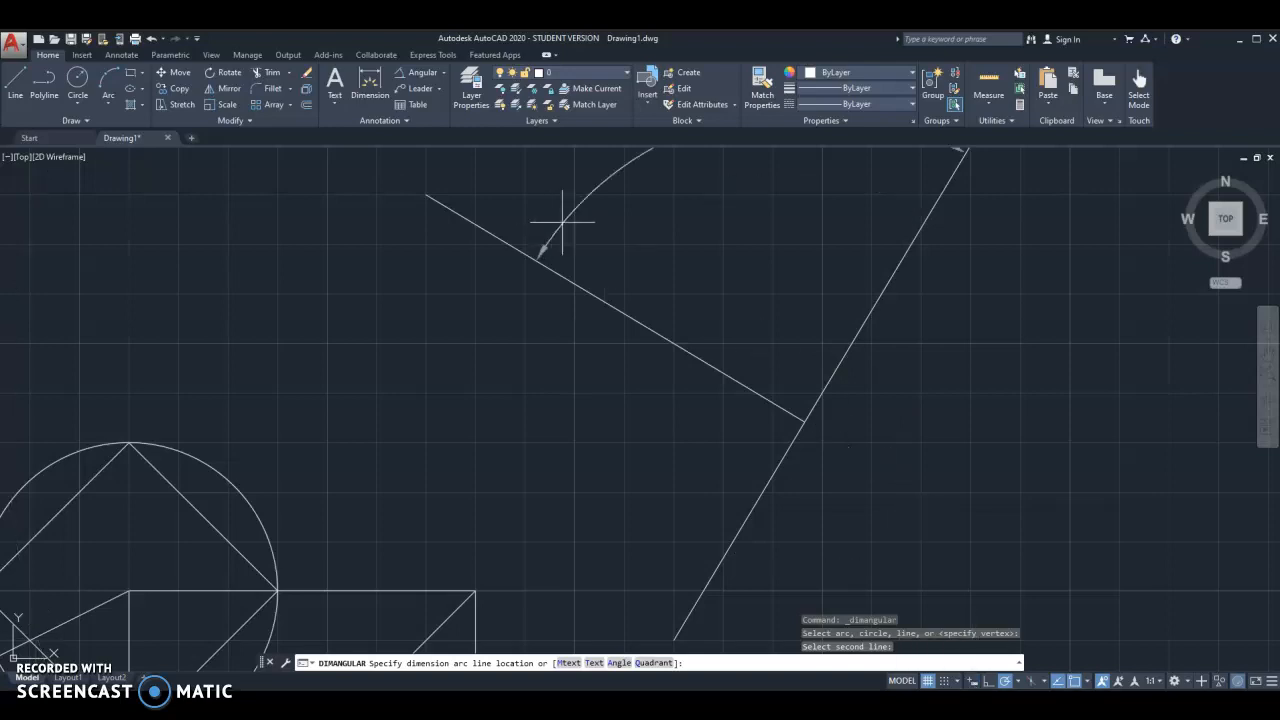
{"action": "left_click", "coordinate": [730, 280]}
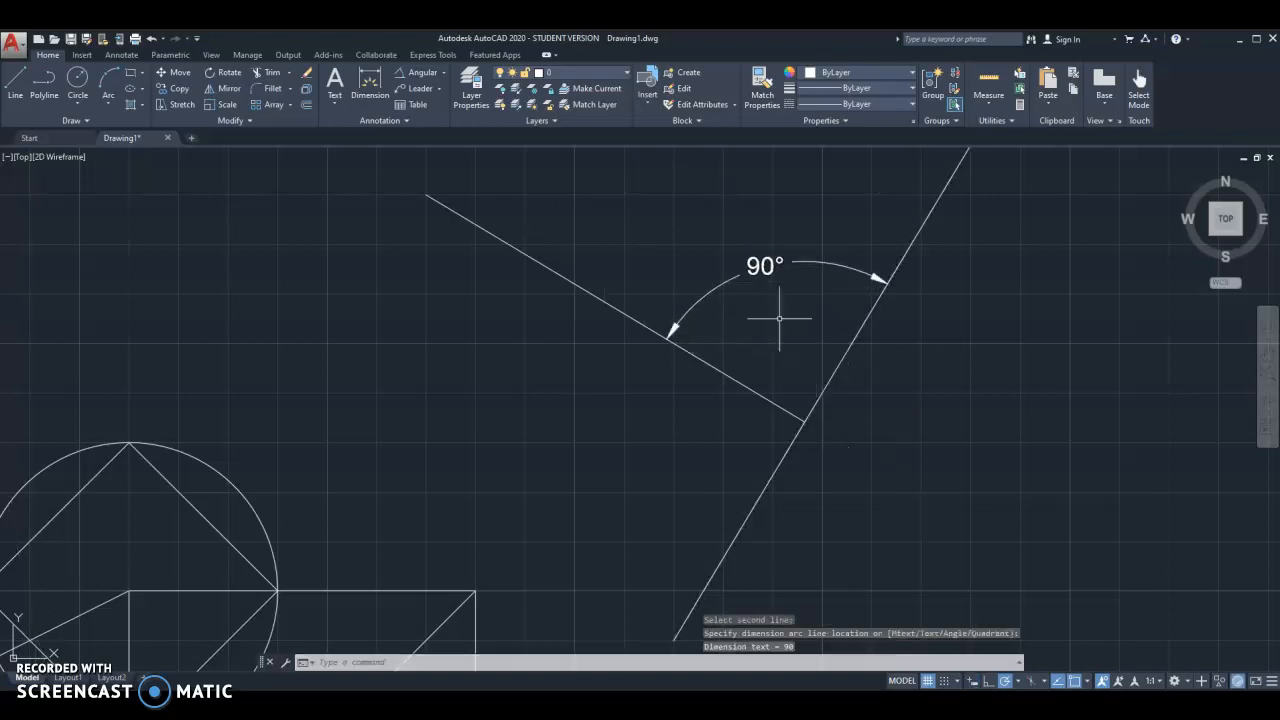
{"action": "scroll", "coordinate": [1038, 403], "scroll_direction": "down", "scroll_amount": 2}
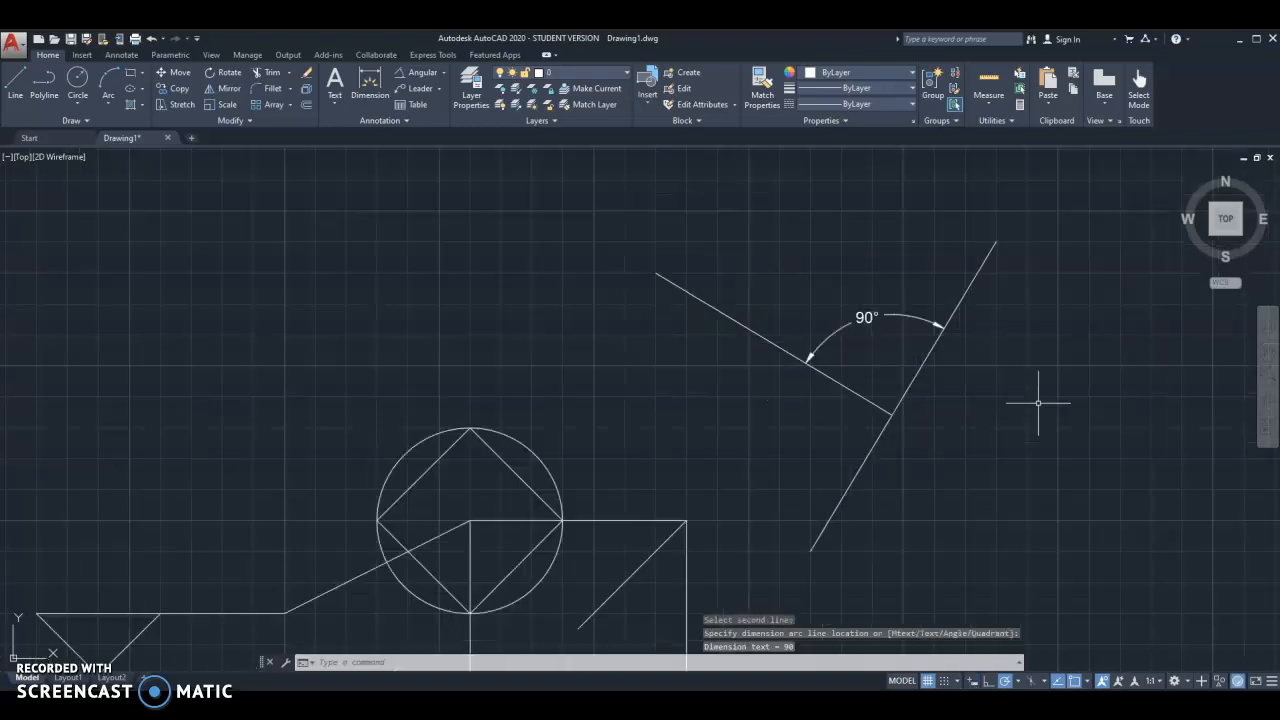
{"action": "middle_click_drag", "start_coordinate": [914, 428], "coordinate": [804, 408]}
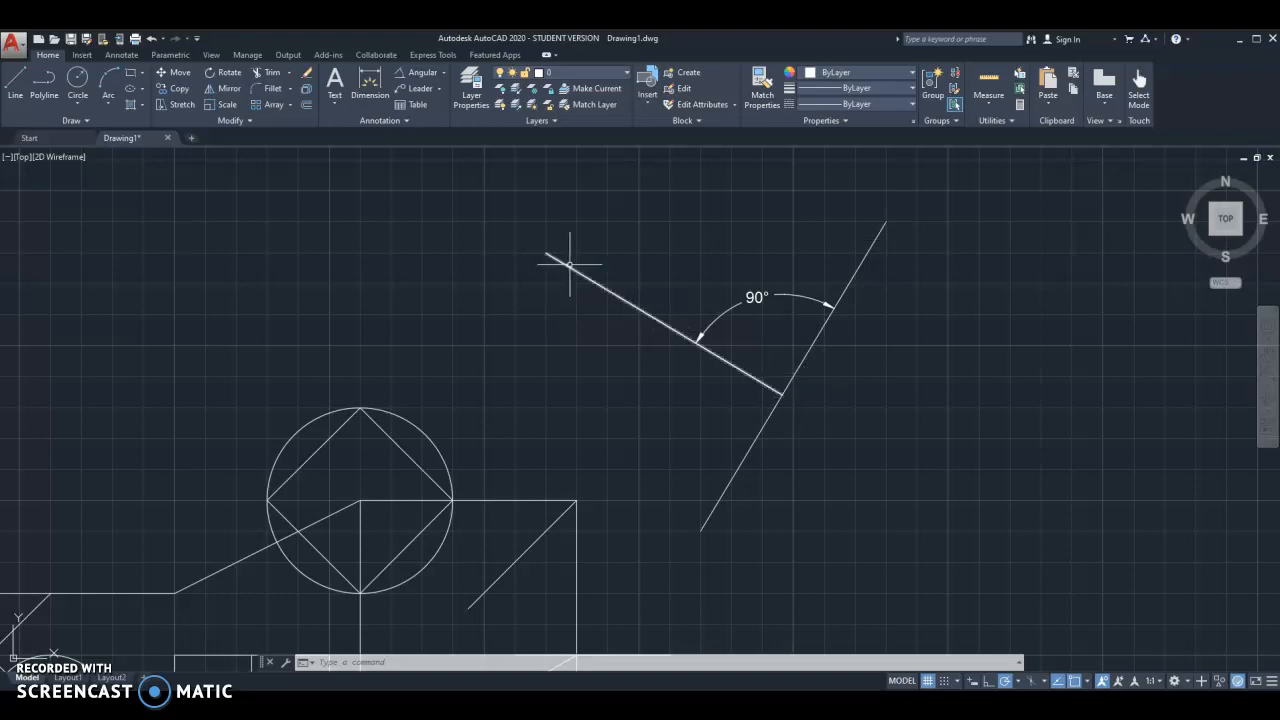
{"action": "left_click", "coordinate": [16, 82]}
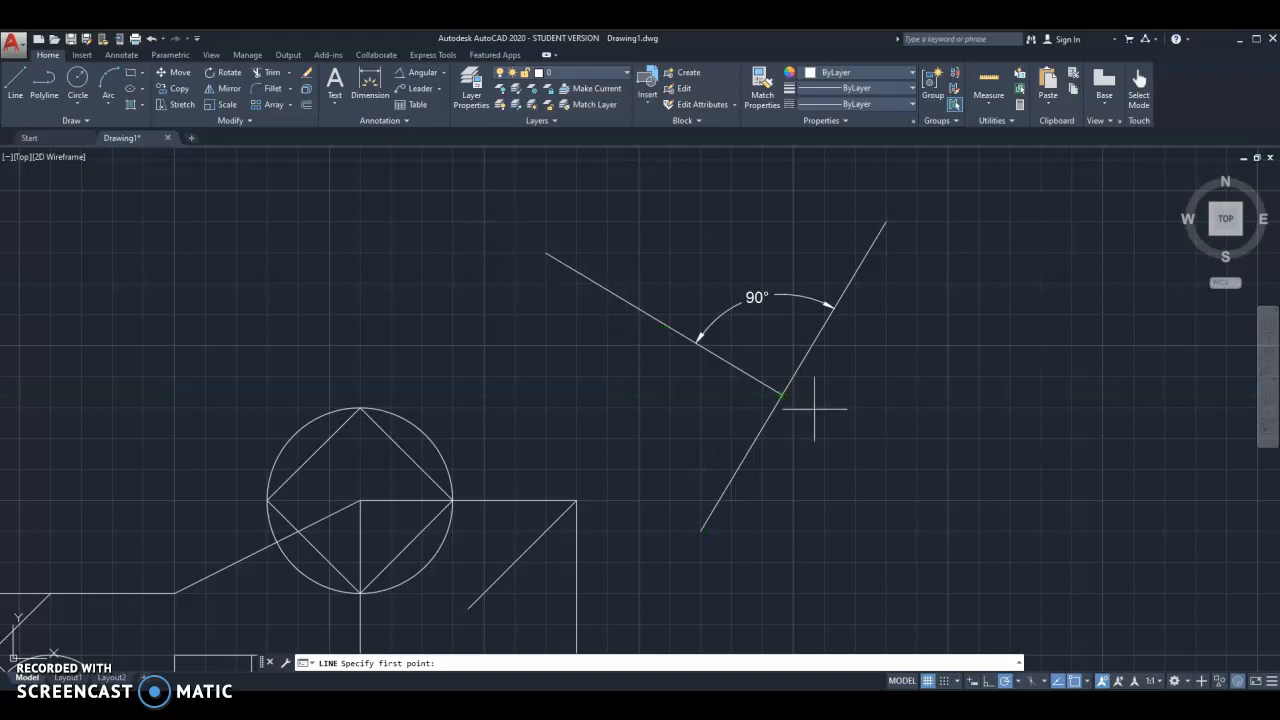
{"action": "left_click", "coordinate": [781, 394]}
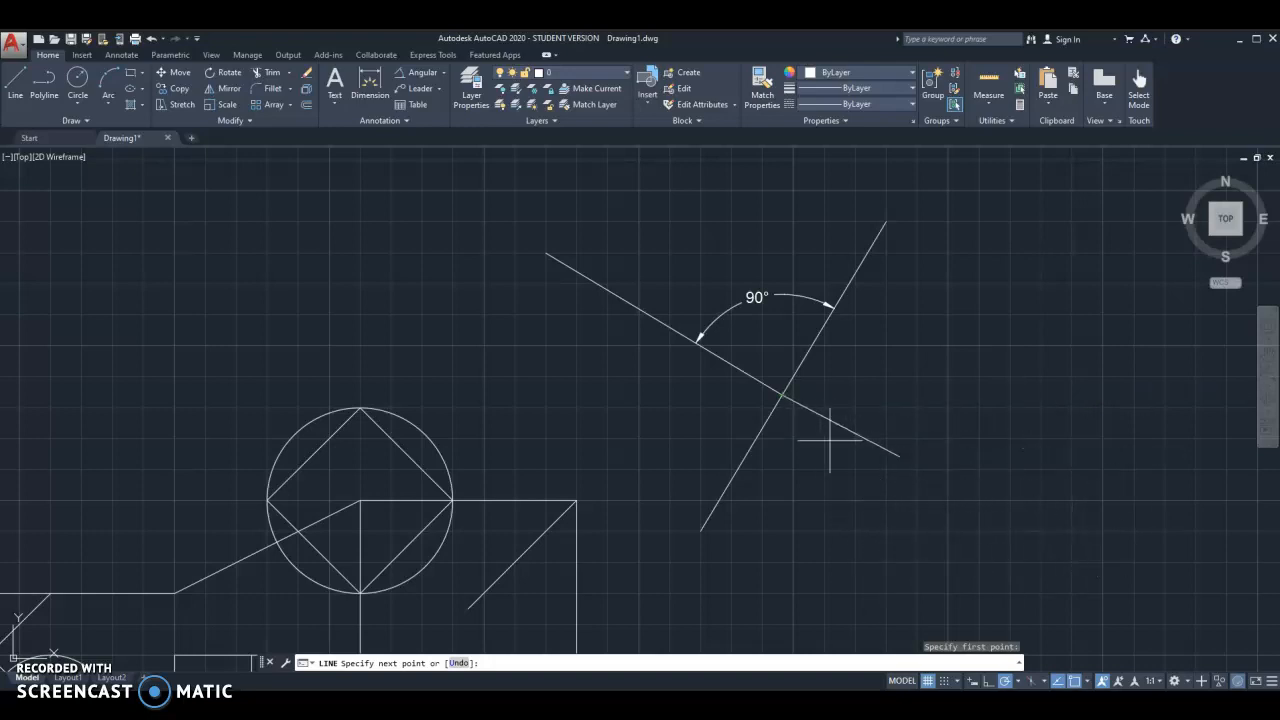
{"action": "key", "text": "Escape"}
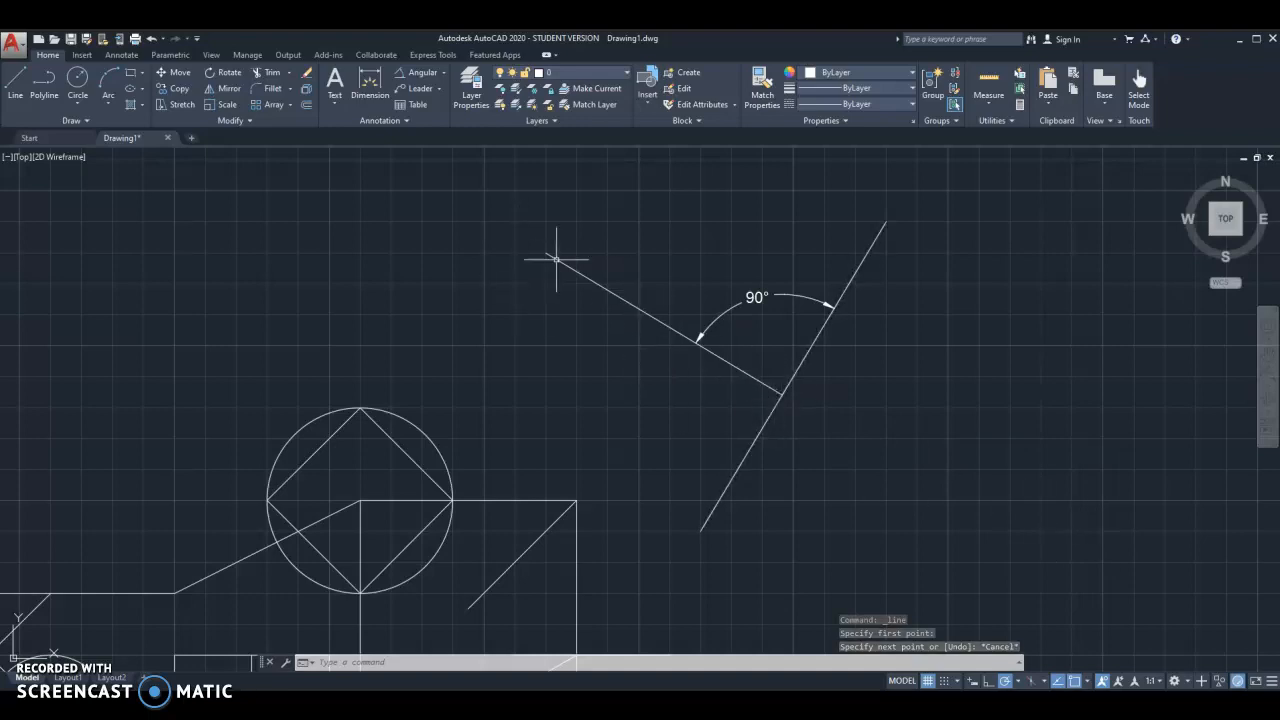
{"action": "key", "text": "Escape"}
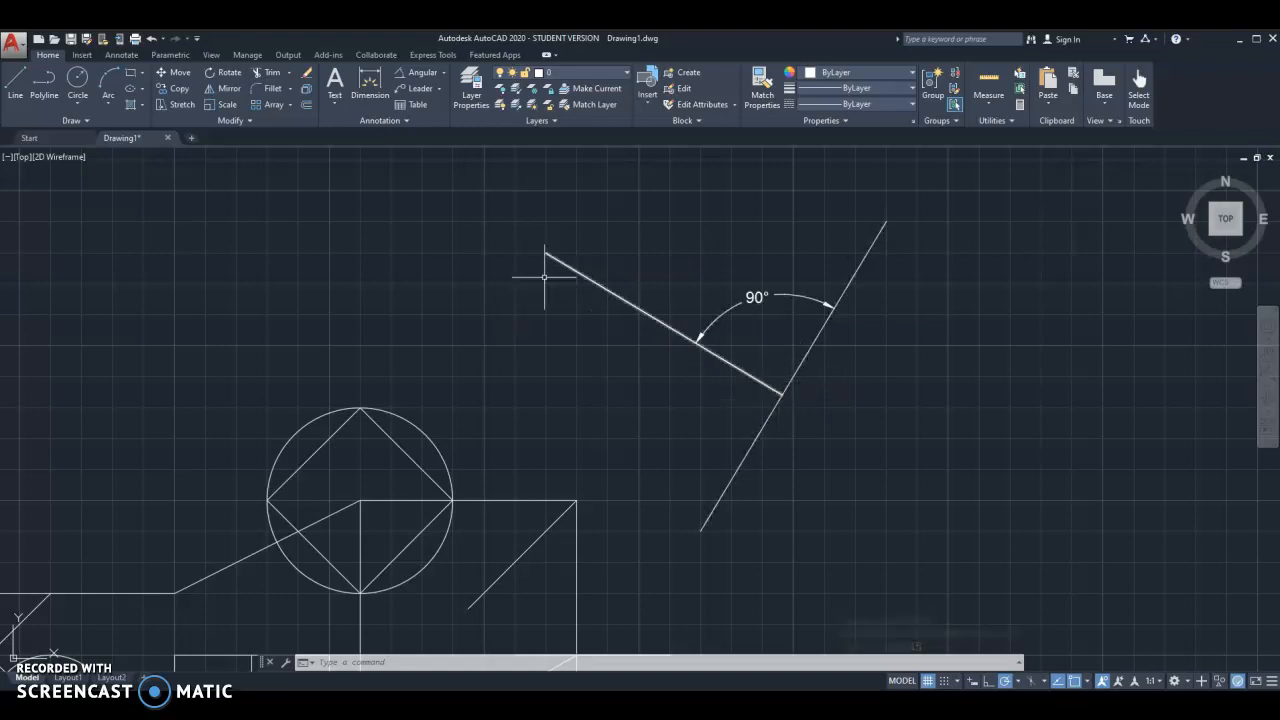
- Draw a line from grid point 2.5, 8 tangent to the upper side of the large circle, using grid snap only for the start point
{"action": "mouse_move", "coordinate": [1134, 523]}
{"action": "middle_mouse_down"}
{"action": "mouse_move", "coordinate": [1074, 489]}
{"action": "mouse_move", "coordinate": [731, 472]}
{"action": "mouse_move", "coordinate": [871, 481]}
{"action": "middle_mouse_up"}
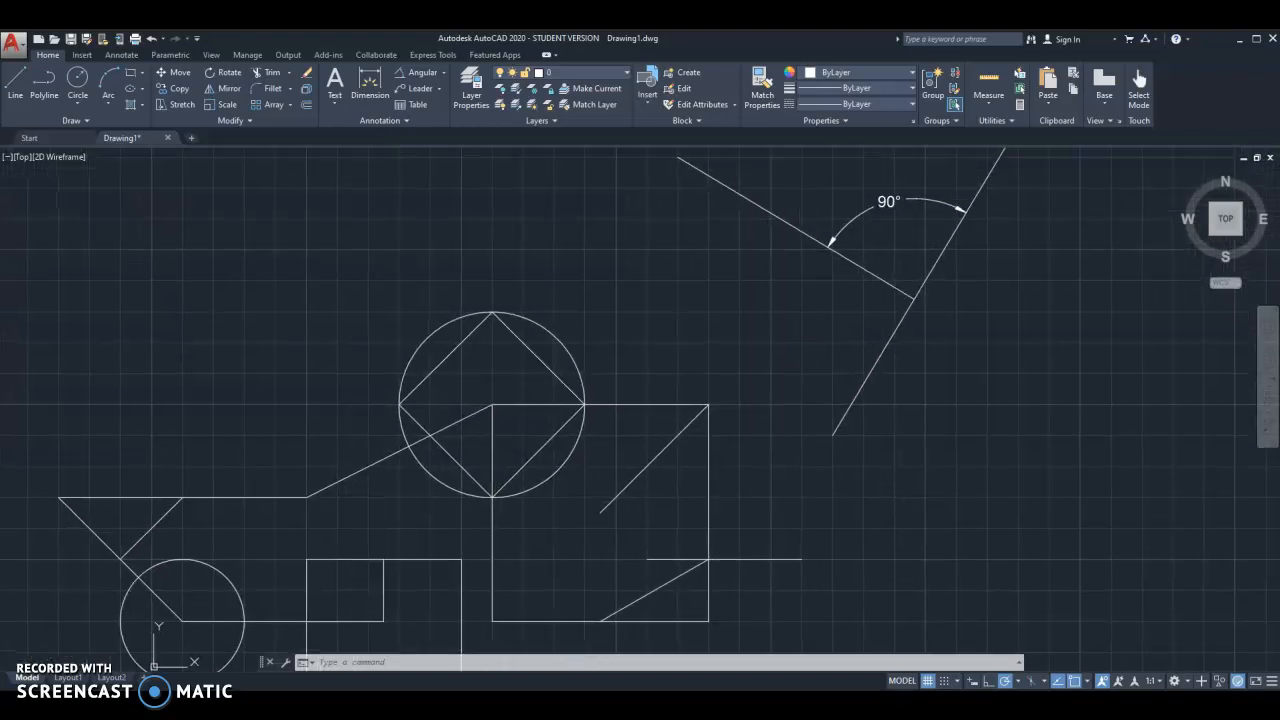
{"action": "left_click", "coordinate": [1087, 681]}
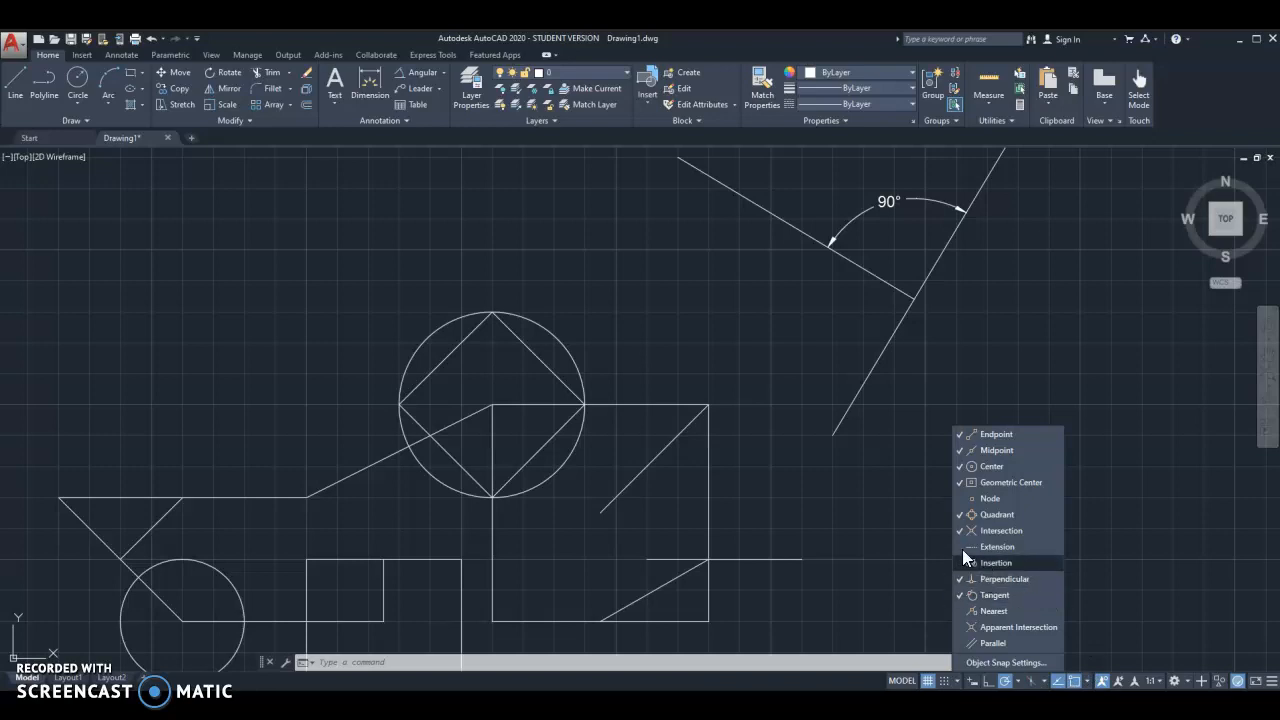
{"action": "left_click", "coordinate": [460, 233]}
{"action": "left_click", "coordinate": [14, 88]}
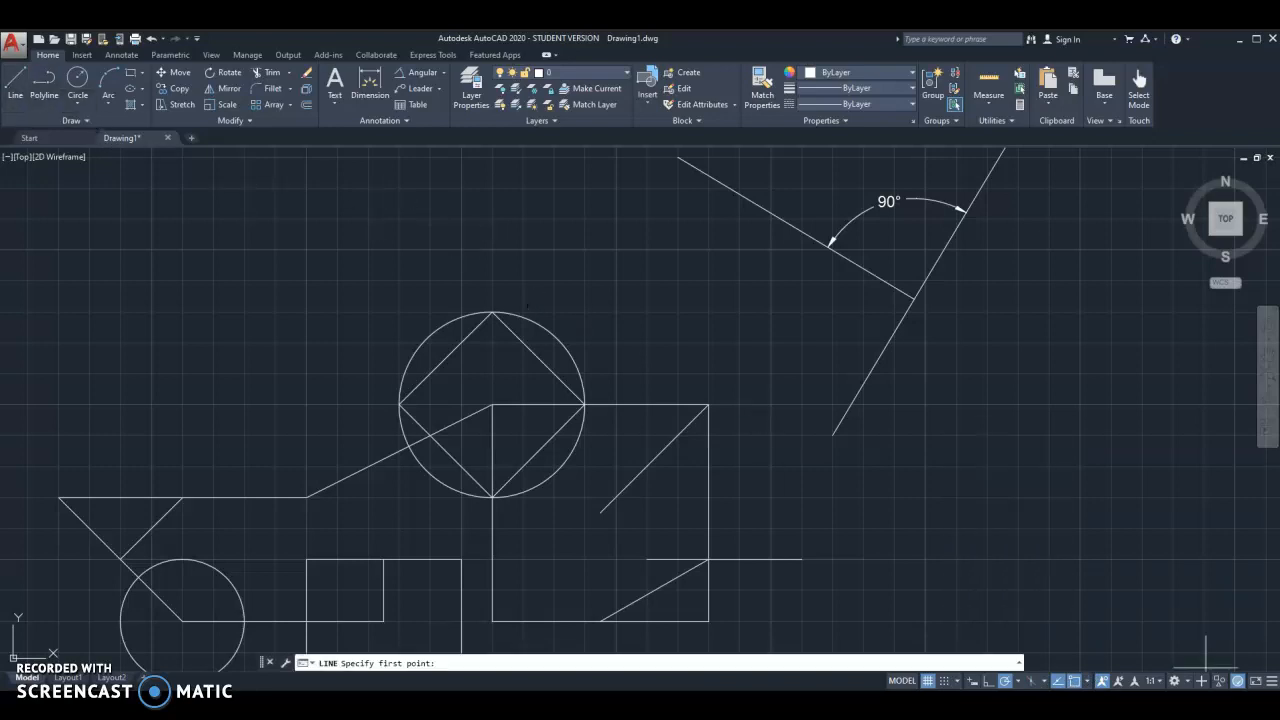
{"action": "left_click", "coordinate": [943, 682]}
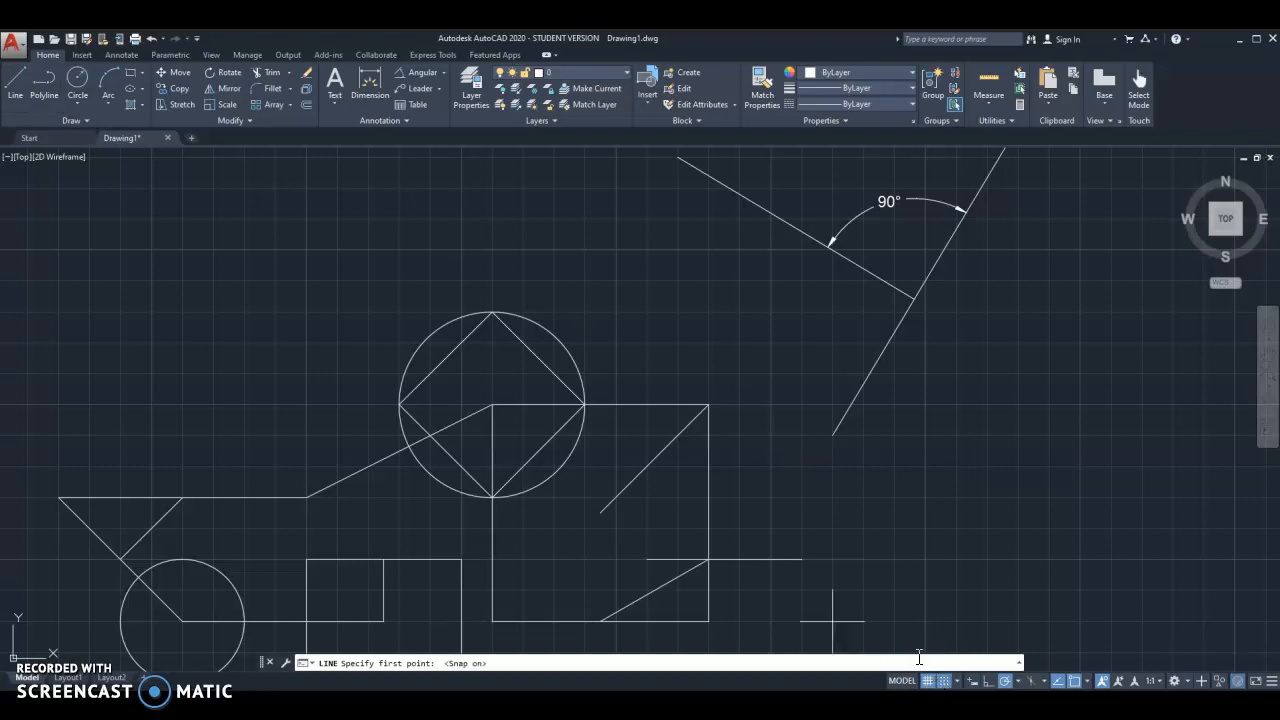
{"action": "left_click", "coordinate": [152, 218]}
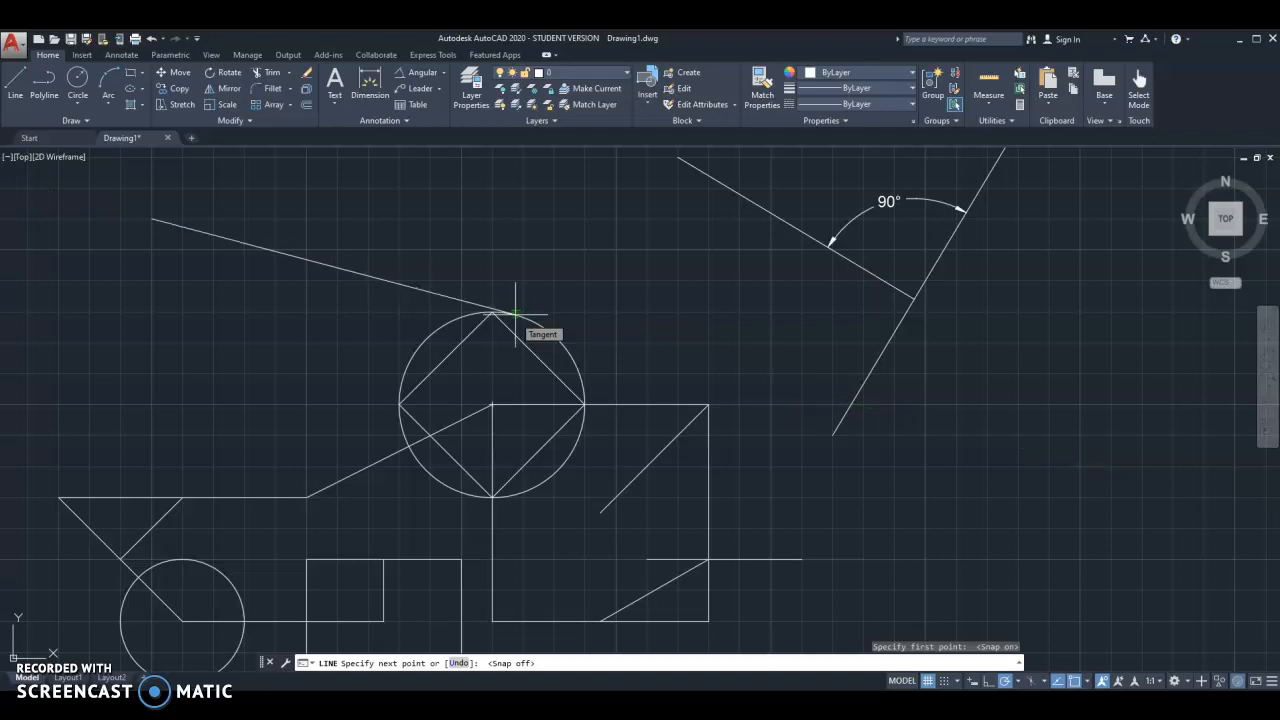
{"action": "left_click", "coordinate": [515, 312]}
{"action": "key", "text": "Escape"}
{"action": "key", "text": "Escape"}
{"action": "scroll", "coordinate": [474, 316], "scroll_direction": "up", "scroll_amount": 2}
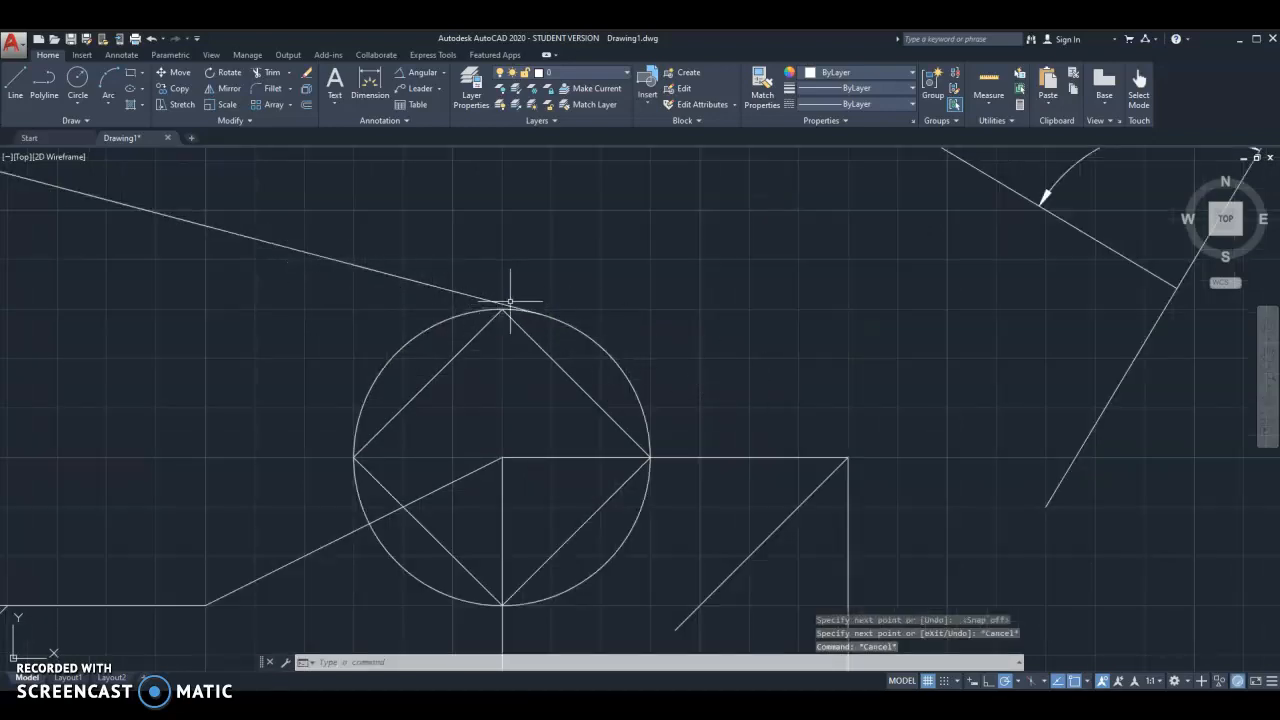
- Review the whole drawing and examine which object snap modes are available and enabled
{"action": "scroll", "coordinate": [455, 328], "scroll_direction": "down", "scroll_amount": 2}
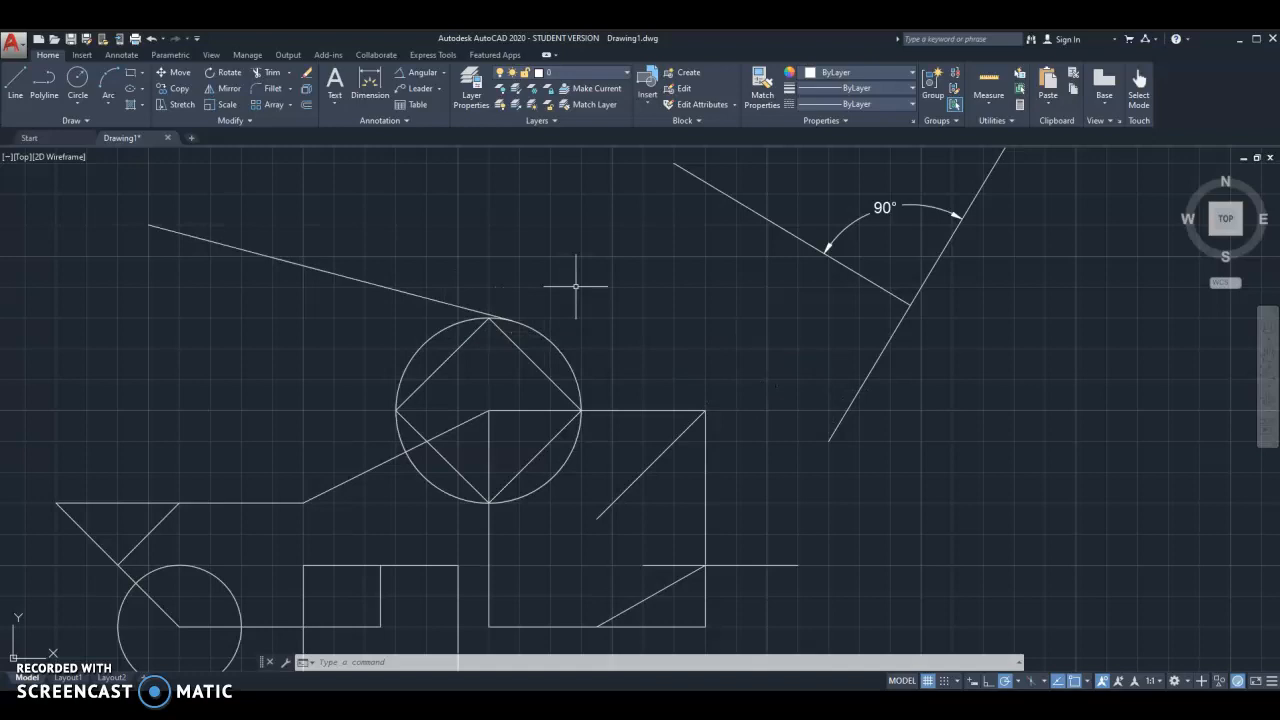
{"action": "scroll", "coordinate": [663, 320], "scroll_direction": "down", "scroll_amount": 2}
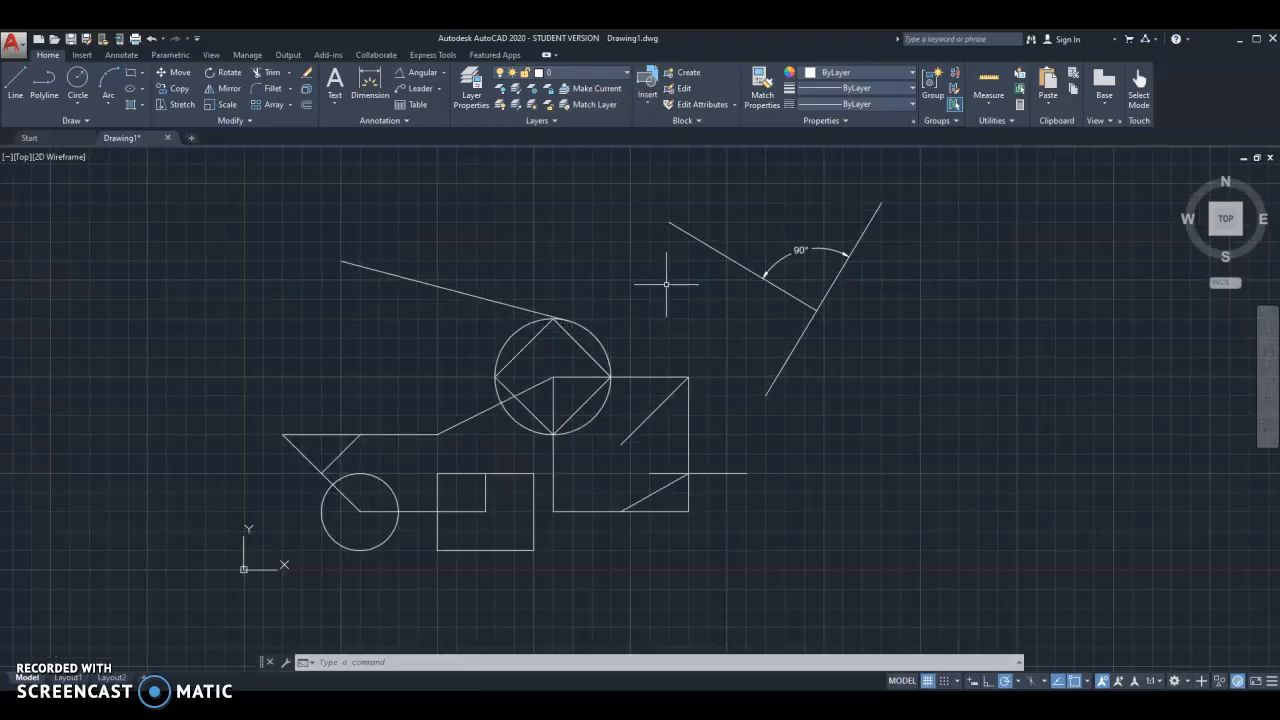
{"action": "mouse_move", "coordinate": [685, 347]}
{"action": "middle_mouse_down"}
{"action": "mouse_move", "coordinate": [766, 329]}
{"action": "mouse_move", "coordinate": [814, 343]}
{"action": "mouse_move", "coordinate": [851, 391]}
{"action": "mouse_move", "coordinate": [849, 413]}
{"action": "middle_mouse_up"}
{"action": "scroll", "coordinate": [834, 337], "scroll_direction": "up", "scroll_amount": 2}
{"action": "scroll", "coordinate": [833, 333], "scroll_direction": "down", "scroll_amount": 2}
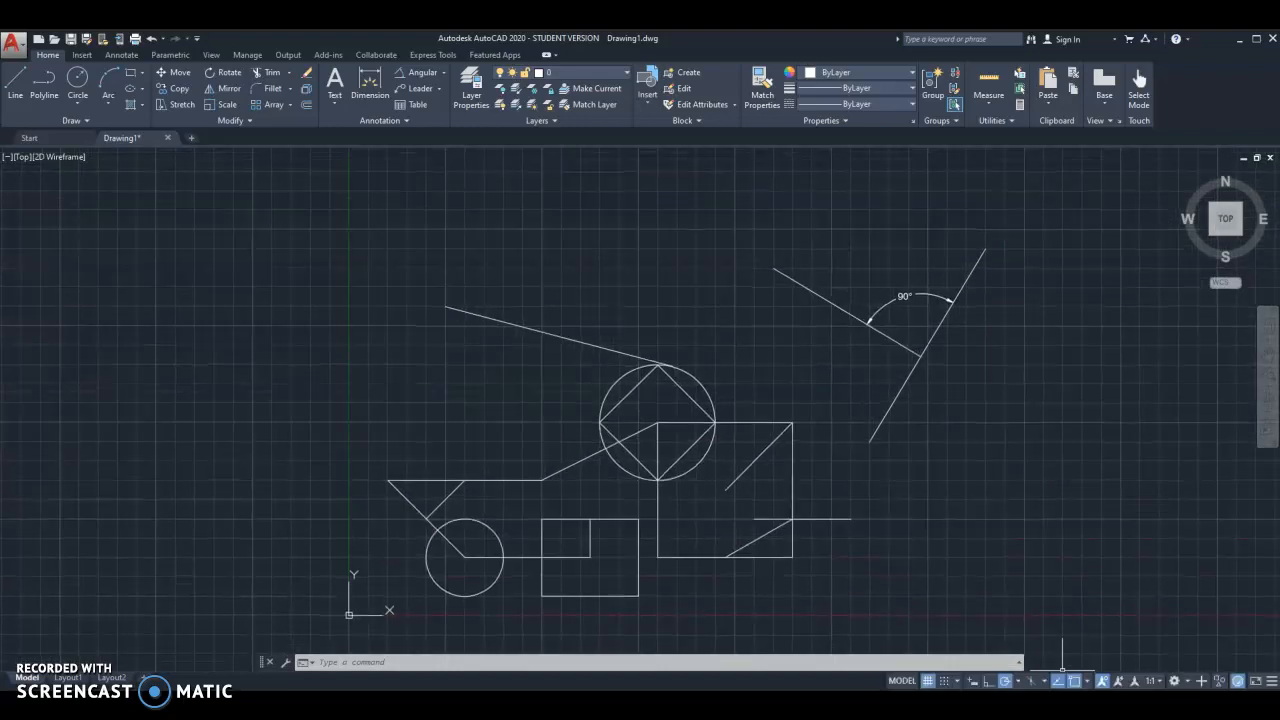
{"action": "left_click", "coordinate": [1088, 681]}
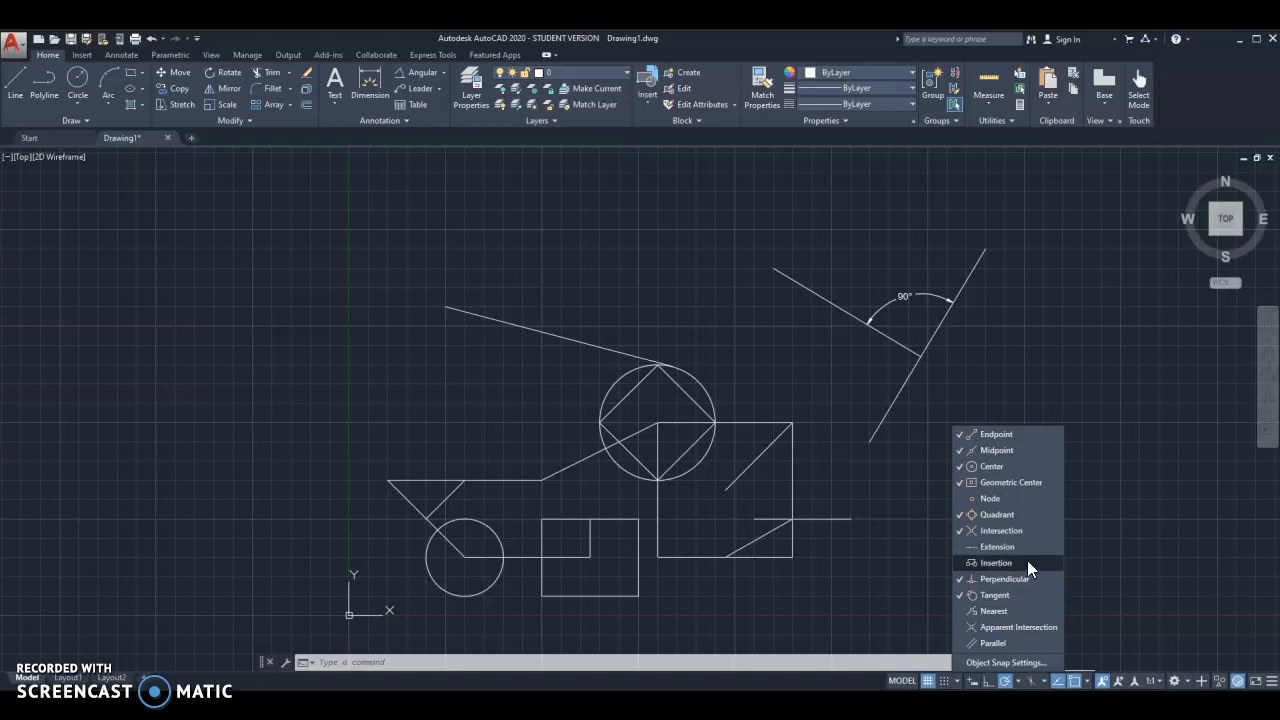
{"action": "key", "text": "Escape"}
{"action": "key", "text": "Escape"}
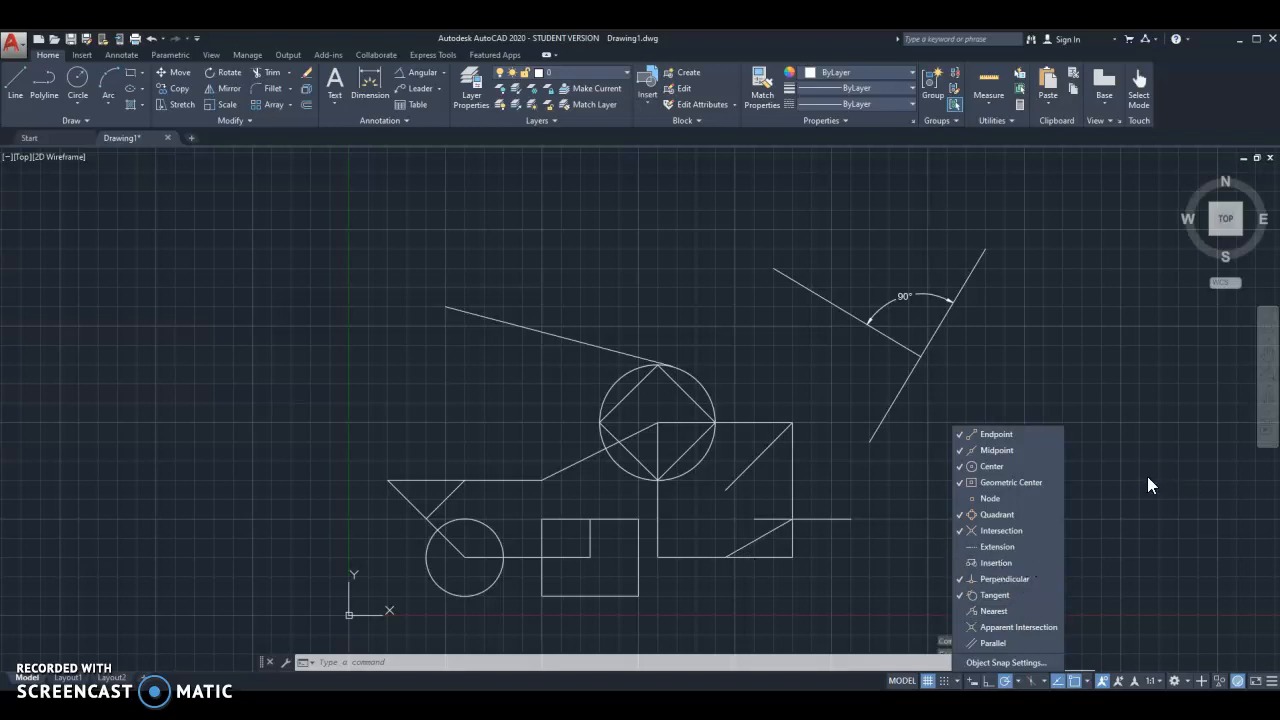